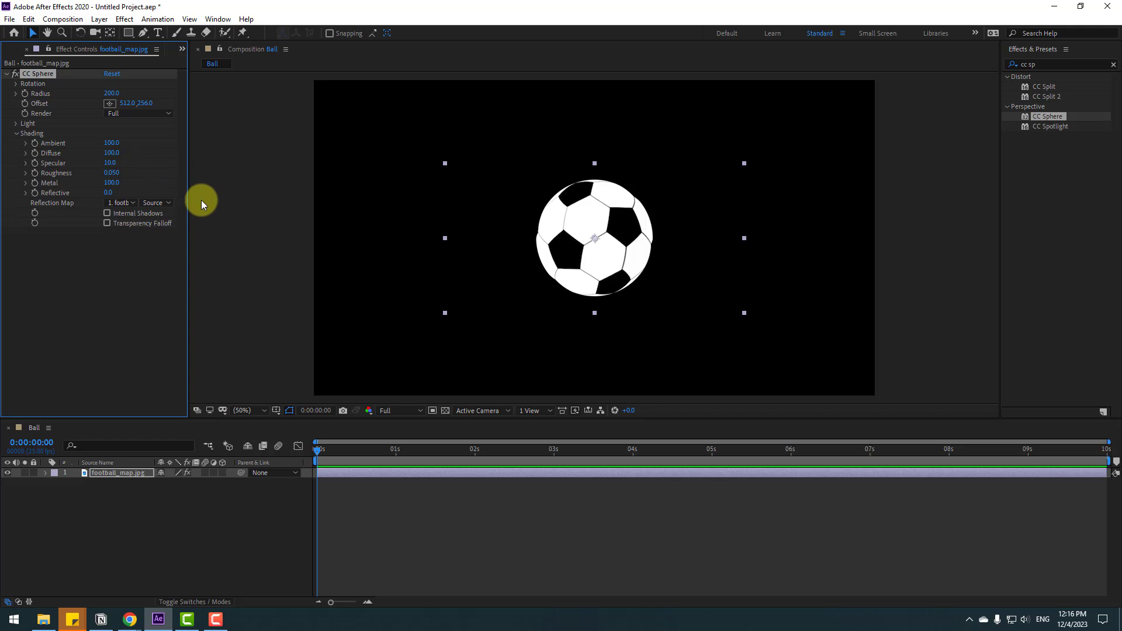
Make the football_map.jpg layer a 3D layer
{"action": "left_click", "coordinate": [131, 516]}
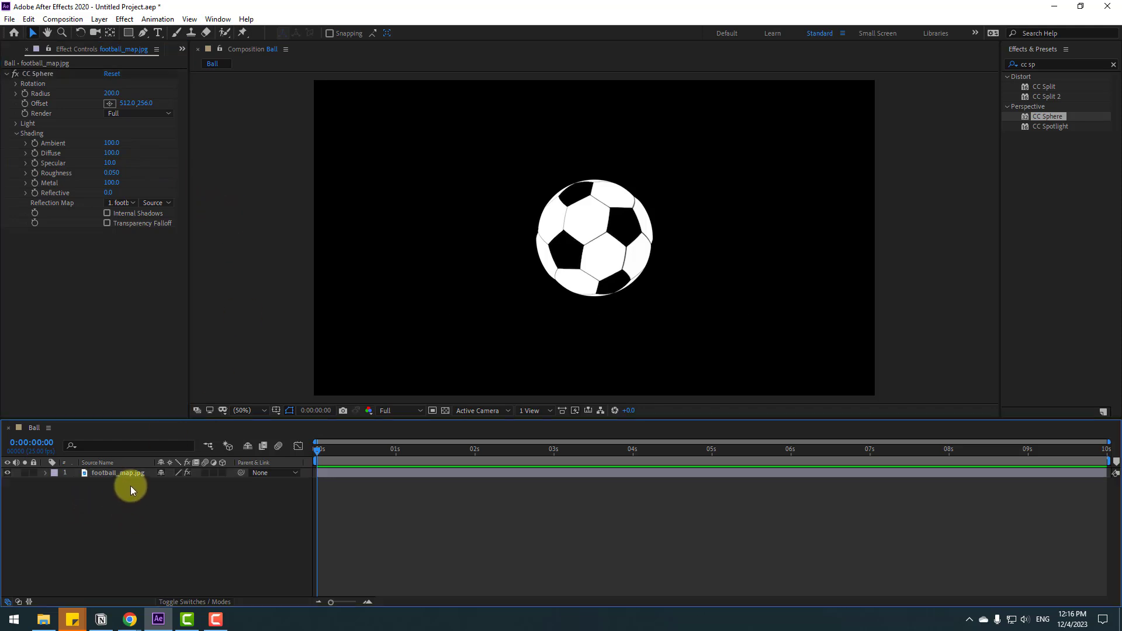
{"action": "left_click", "coordinate": [128, 475]}
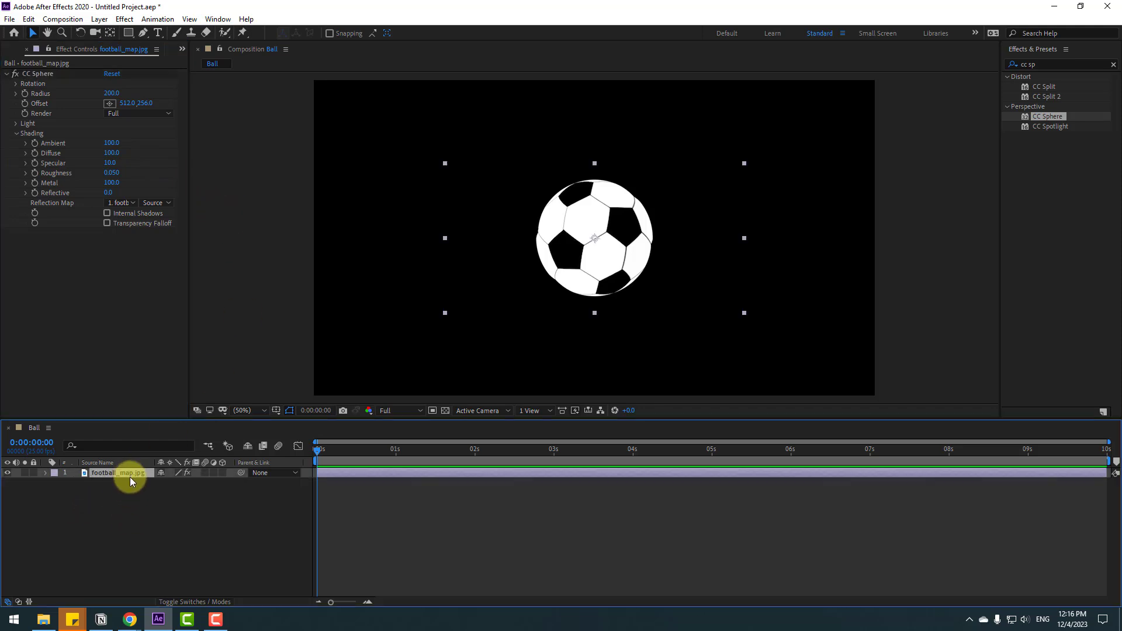
{"action": "left_click", "coordinate": [223, 472]}
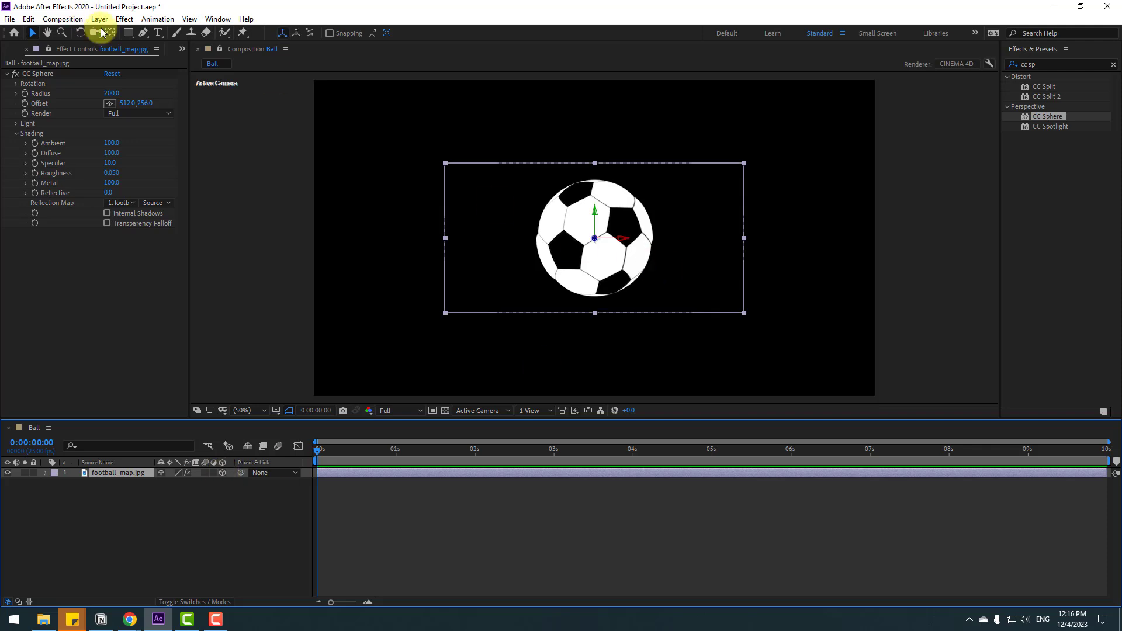
Try rotating the football layer freely in 3D space, then undo the rotation
{"action": "left_click", "coordinate": [81, 33]}
{"action": "mouse_move", "coordinate": [565, 253]}
{"action": "left_mouse_down"}
{"action": "mouse_move", "coordinate": [583, 250]}
{"action": "mouse_move", "coordinate": [577, 270]}
{"action": "left_mouse_up"}
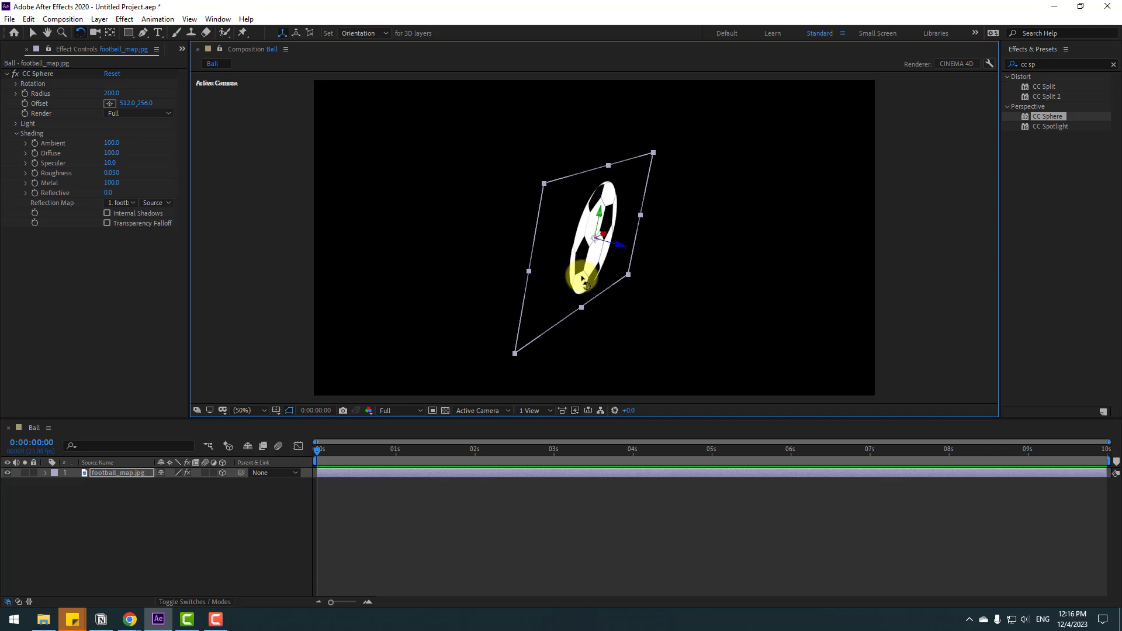
{"action": "key", "text": "ctrl+z"}
{"action": "left_click", "coordinate": [34, 33]}
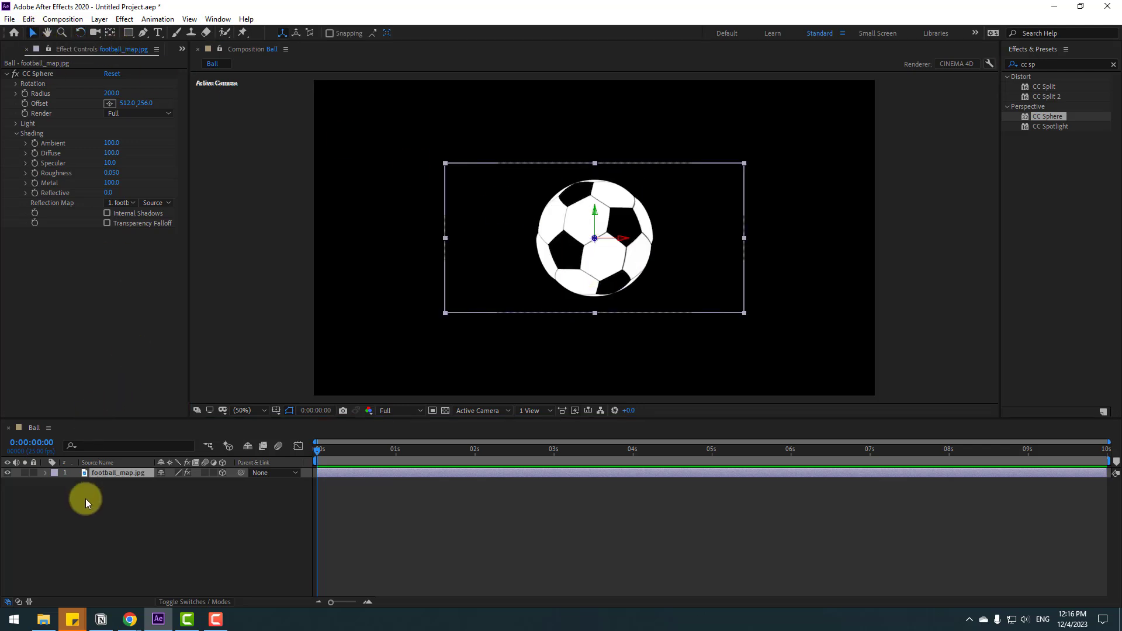
Add a two-node camera with the 50mm preset to the Ball composition
{"action": "right_click", "coordinate": [119, 517]}
{"action": "mouse_move", "coordinate": [192, 386]}
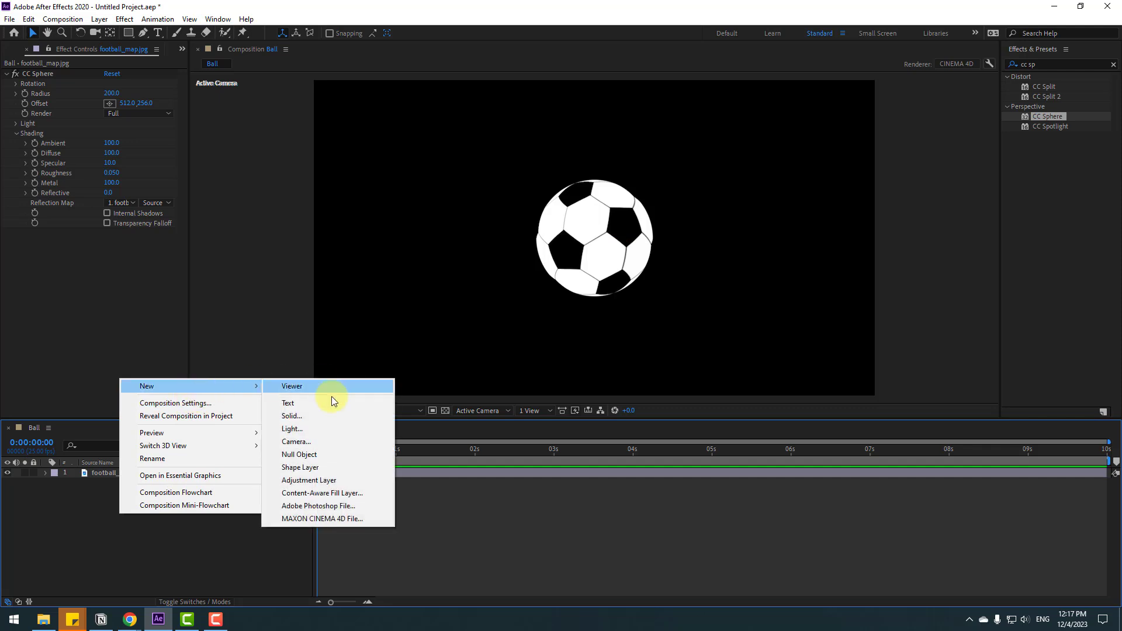
{"action": "left_click", "coordinate": [300, 443]}
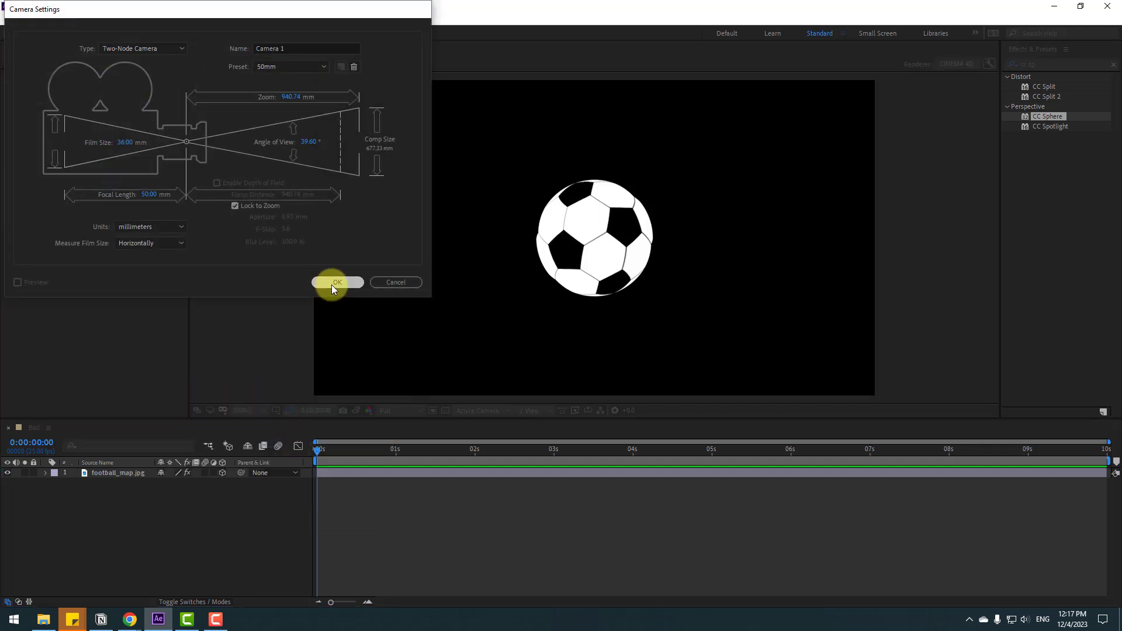
{"action": "left_click", "coordinate": [327, 286]}
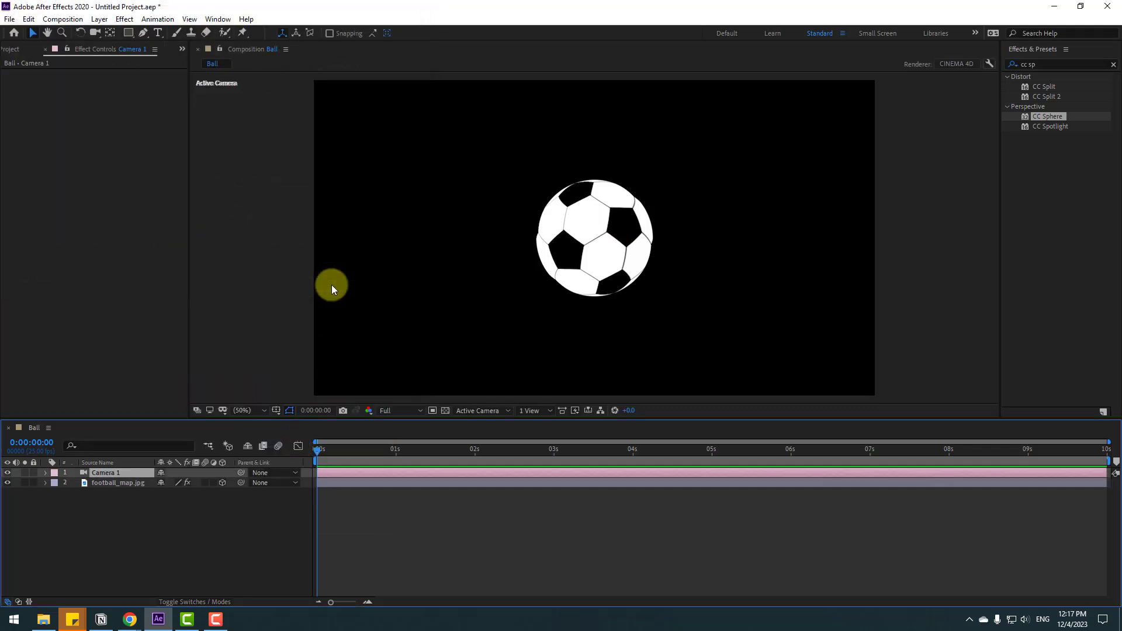
Create an orbit null for Camera 1 and center the null's anchor point
{"action": "right_click", "coordinate": [93, 472]}
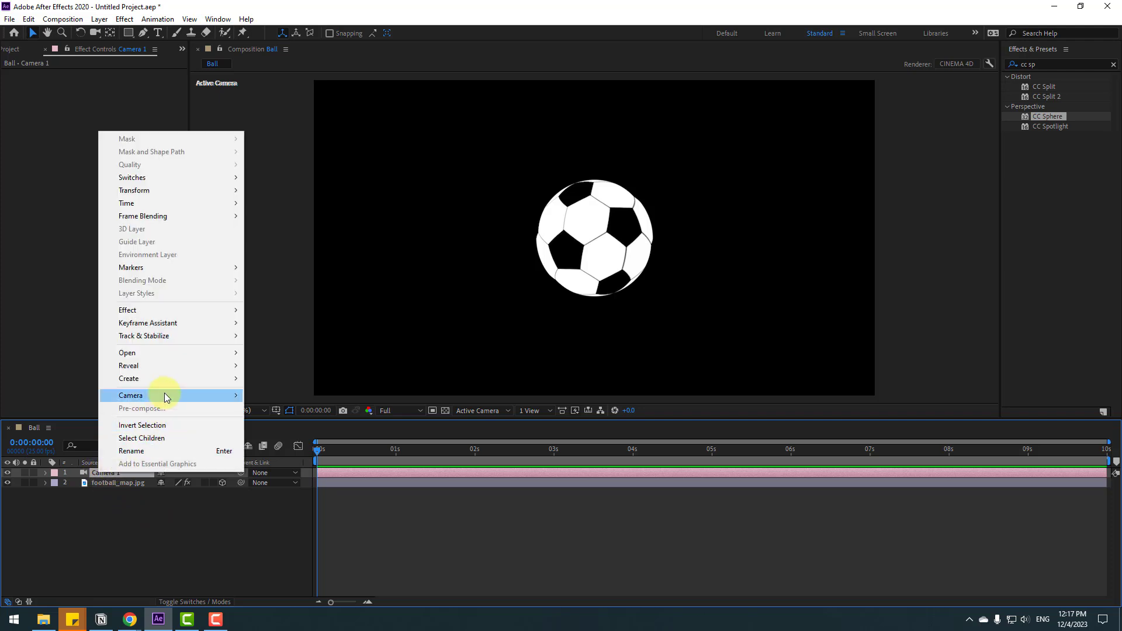
{"action": "mouse_move", "coordinate": [164, 395]}
{"action": "left_click", "coordinate": [300, 414]}
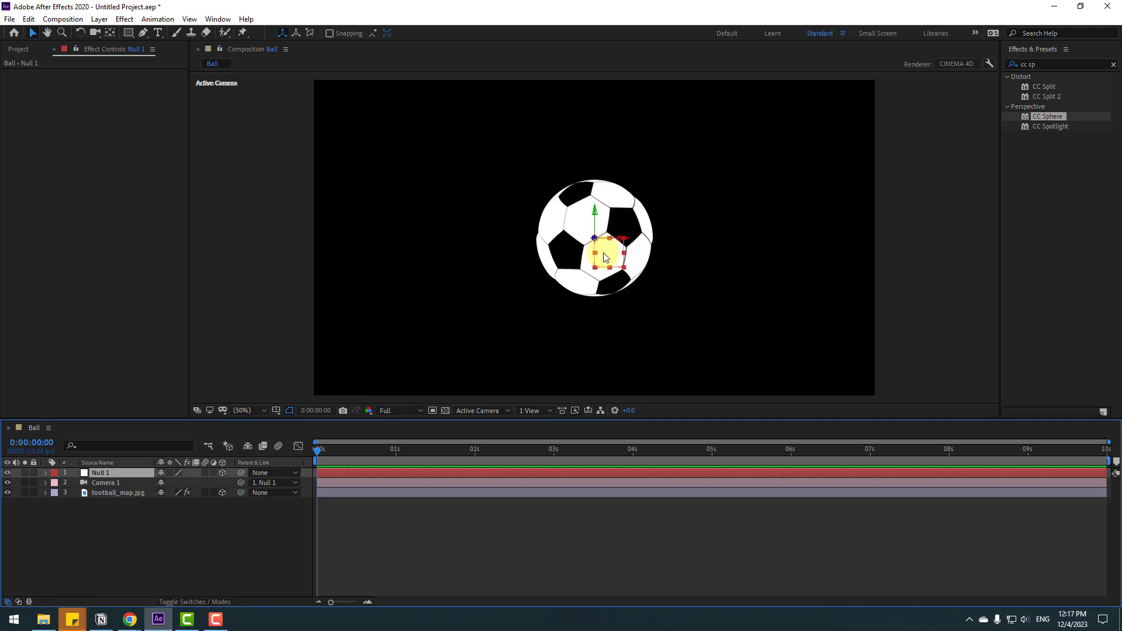
{"action": "double_click", "coordinate": [110, 33]}
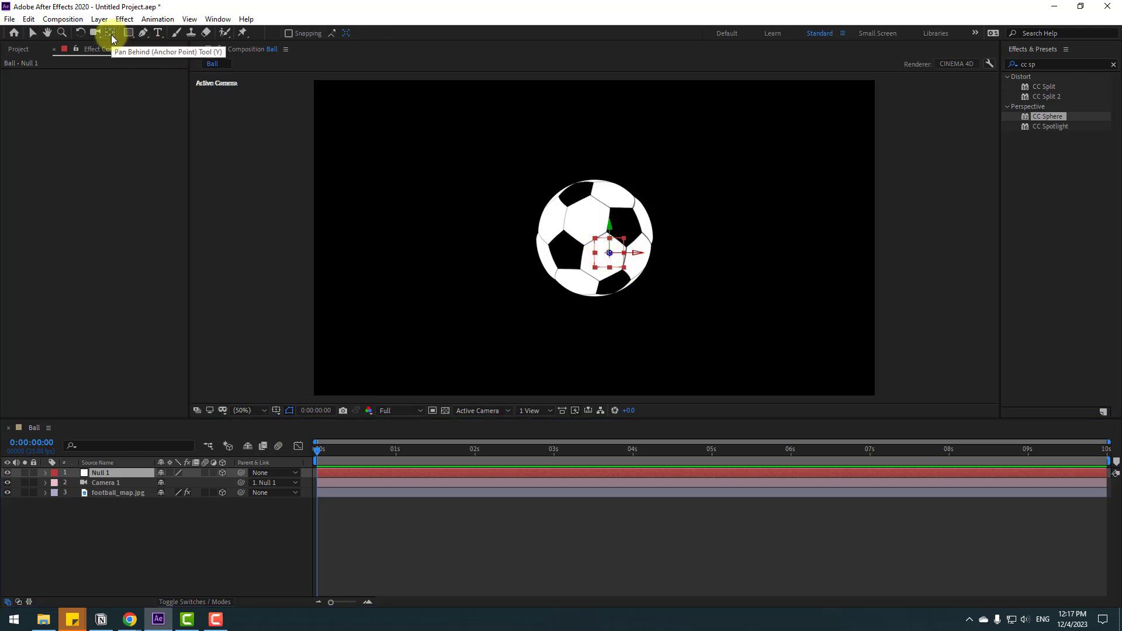
{"action": "left_click", "coordinate": [34, 35]}
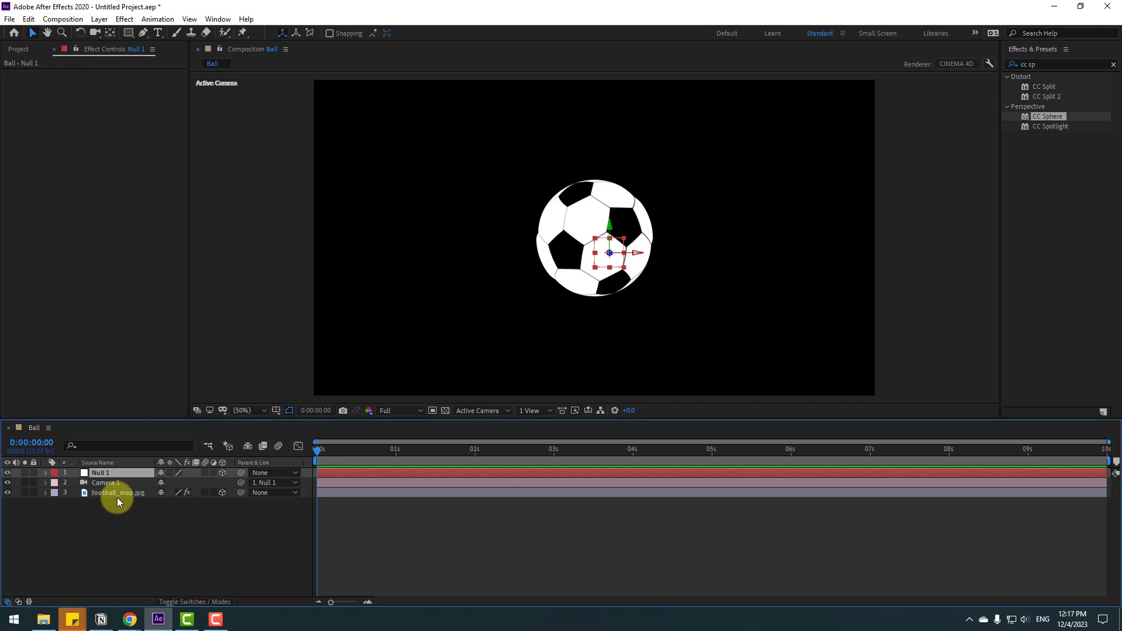
Reveal the CC Sphere rotation properties of the football layer and the rotation properties of Null 1 in an enlarged timeline
{"action": "left_click", "coordinate": [116, 493]}
{"action": "left_click", "coordinate": [45, 493]}
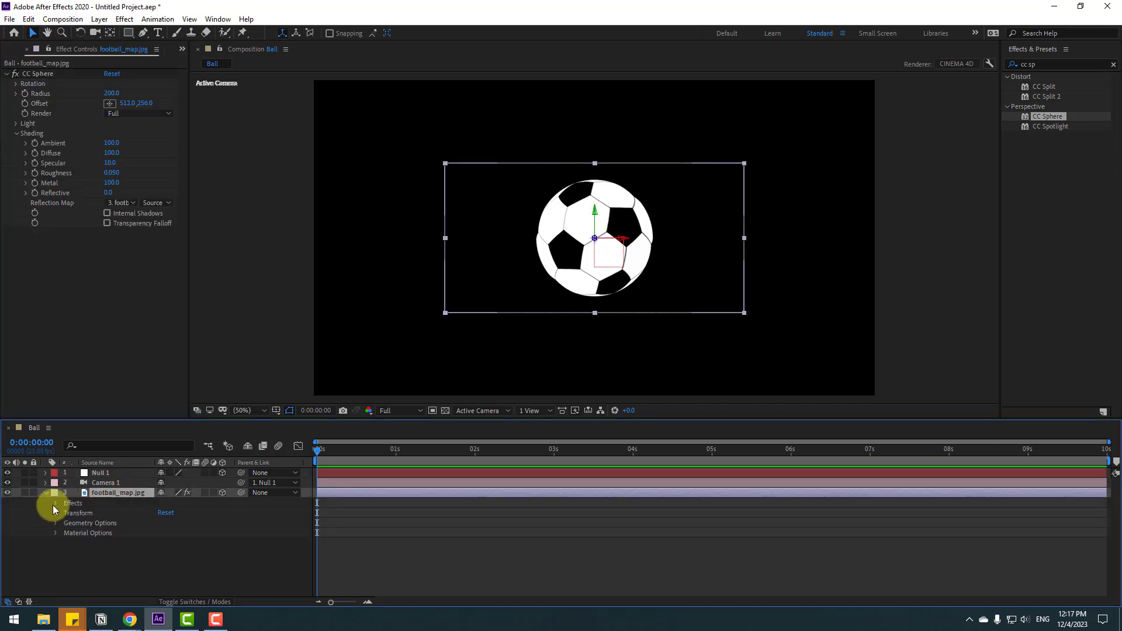
{"action": "left_click", "coordinate": [54, 504]}
{"action": "left_click", "coordinate": [65, 514]}
{"action": "left_click", "coordinate": [74, 523]}
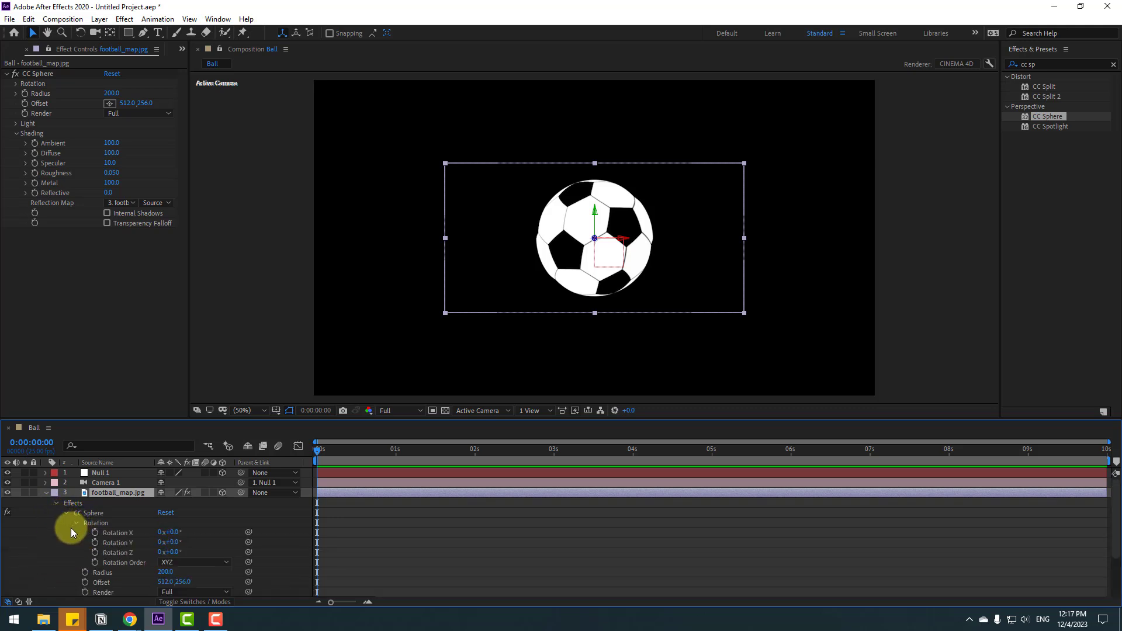
{"action": "left_click", "coordinate": [95, 474]}
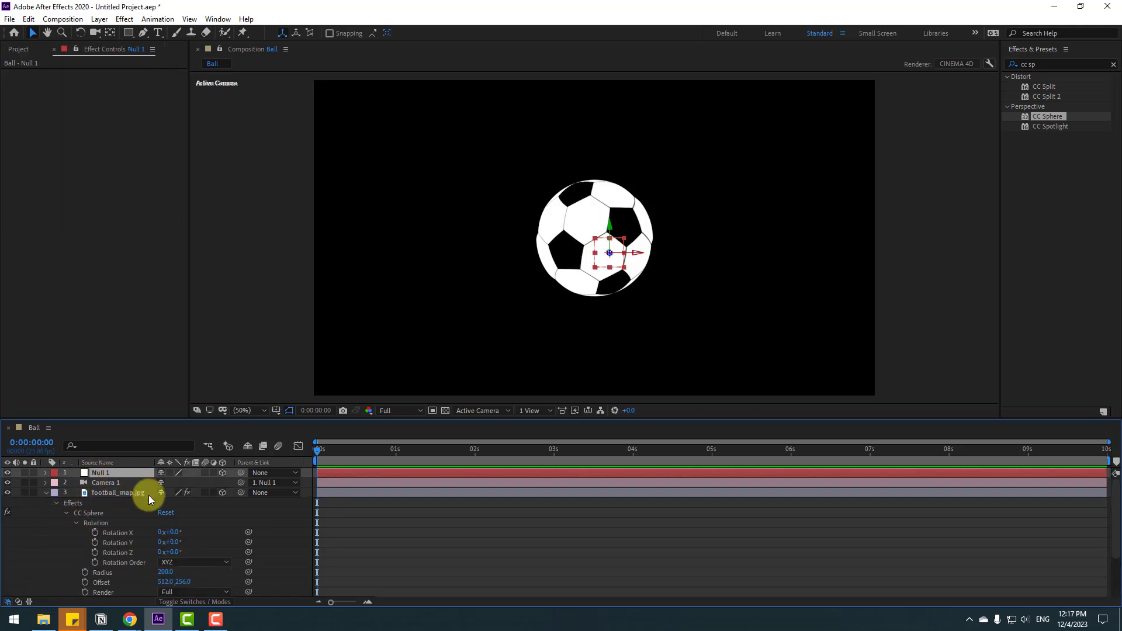
{"action": "key", "text": "r"}
{"action": "left_click_drag", "start_coordinate": [248, 419], "coordinate": [248, 394]}
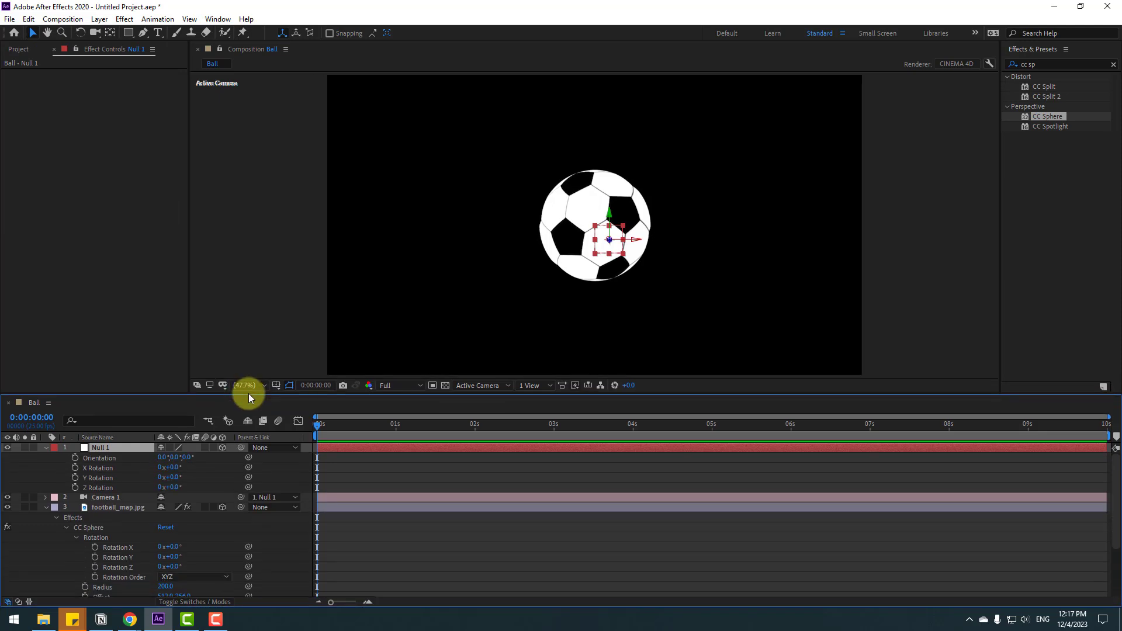
{"action": "left_click", "coordinate": [53, 565]}
Link the CC Sphere's Rotation X, Y and Z to the matching X, Y and Z Rotation properties of Null 1, and collapse the football layer
{"action": "left_click", "coordinate": [119, 548]}
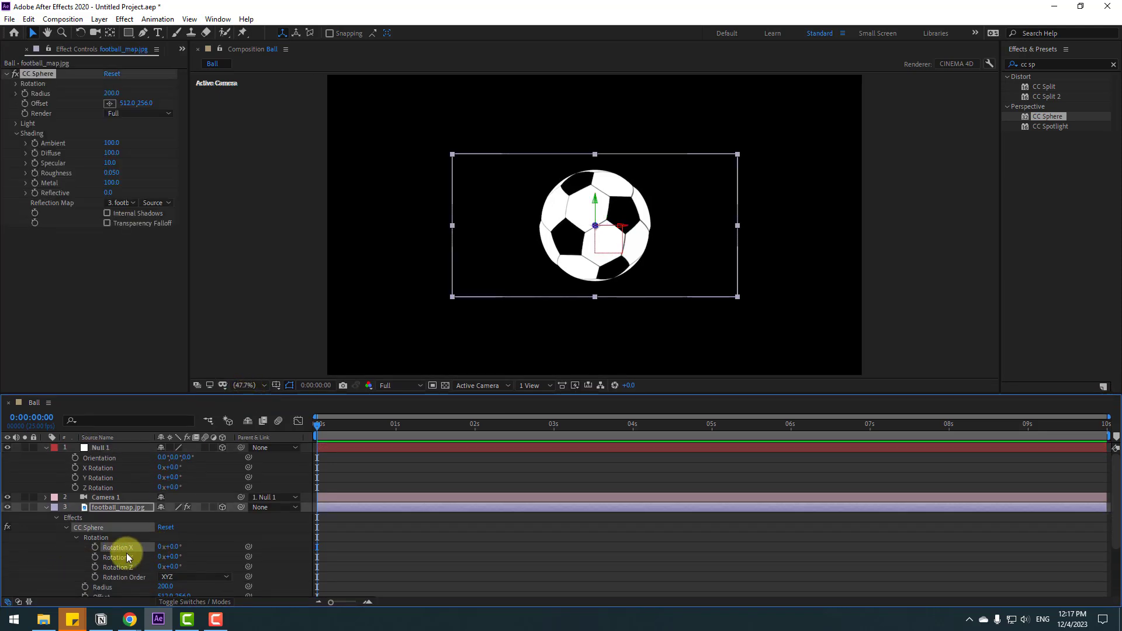
{"action": "left_click_drag", "start_coordinate": [248, 548], "coordinate": [97, 467]}
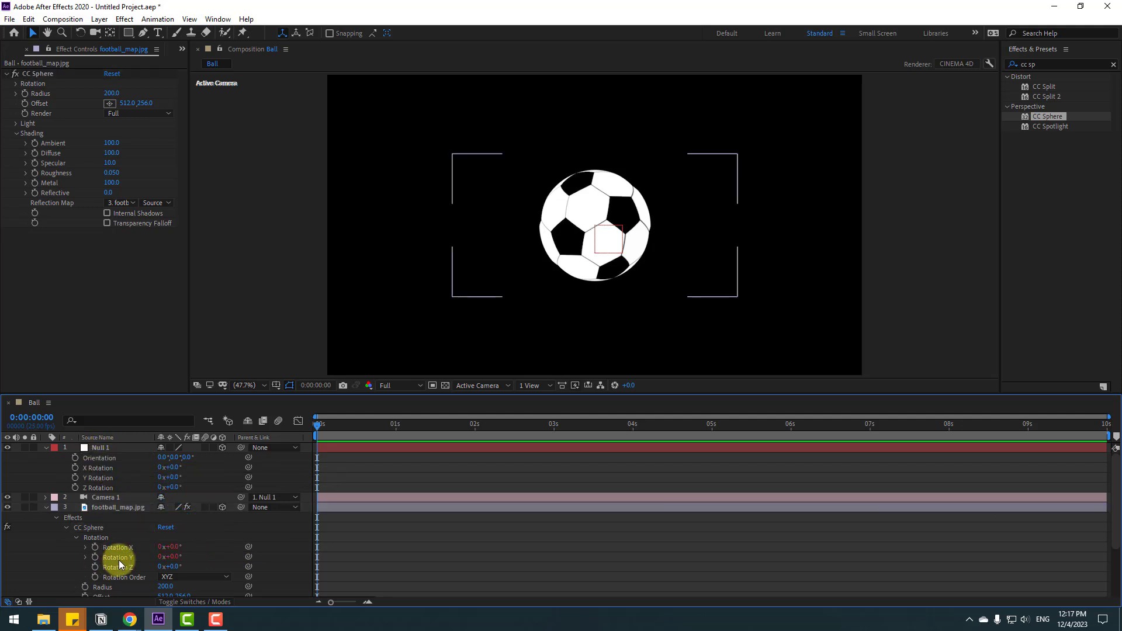
{"action": "left_click", "coordinate": [120, 558]}
{"action": "left_click_drag", "start_coordinate": [248, 556], "coordinate": [106, 484]}
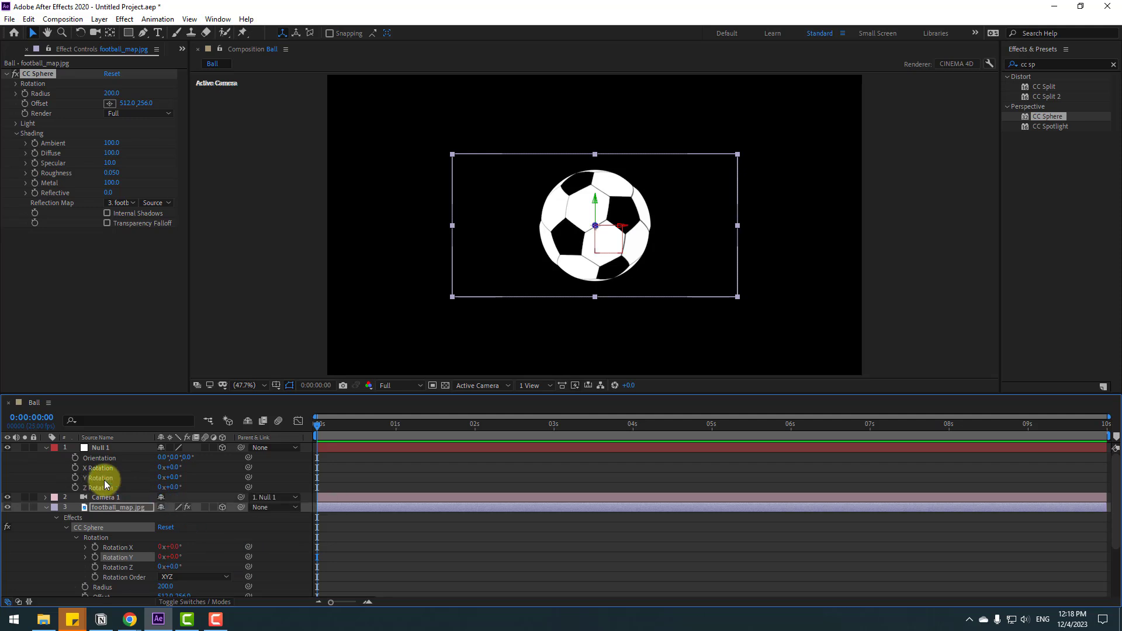
{"action": "left_click", "coordinate": [44, 571]}
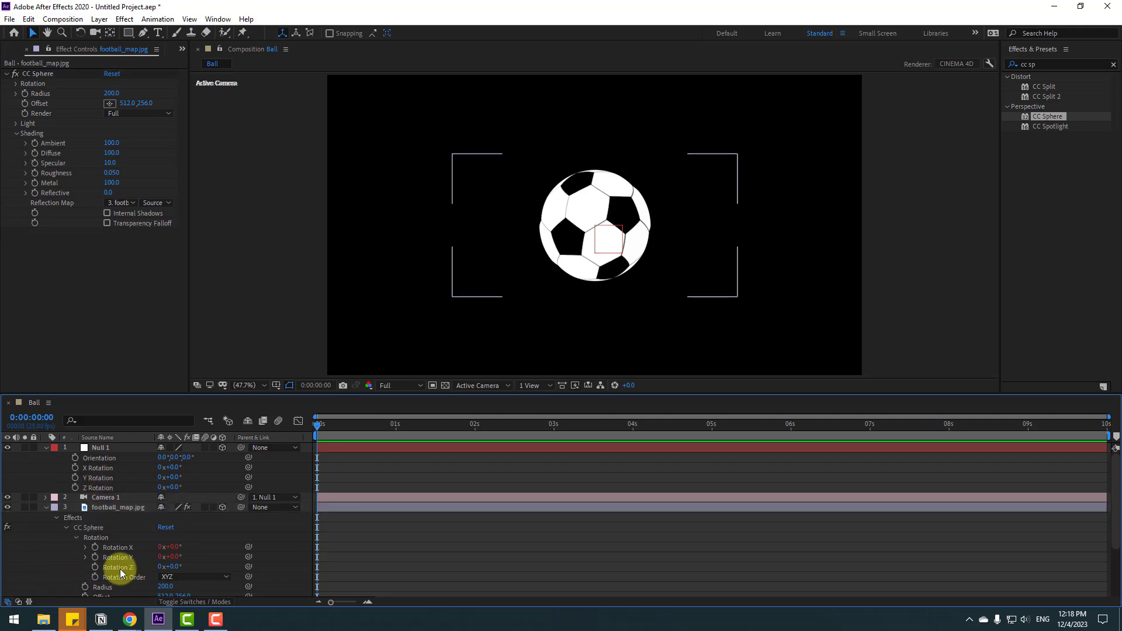
{"action": "left_click", "coordinate": [120, 568]}
{"action": "left_click_drag", "start_coordinate": [253, 568], "coordinate": [96, 488]}
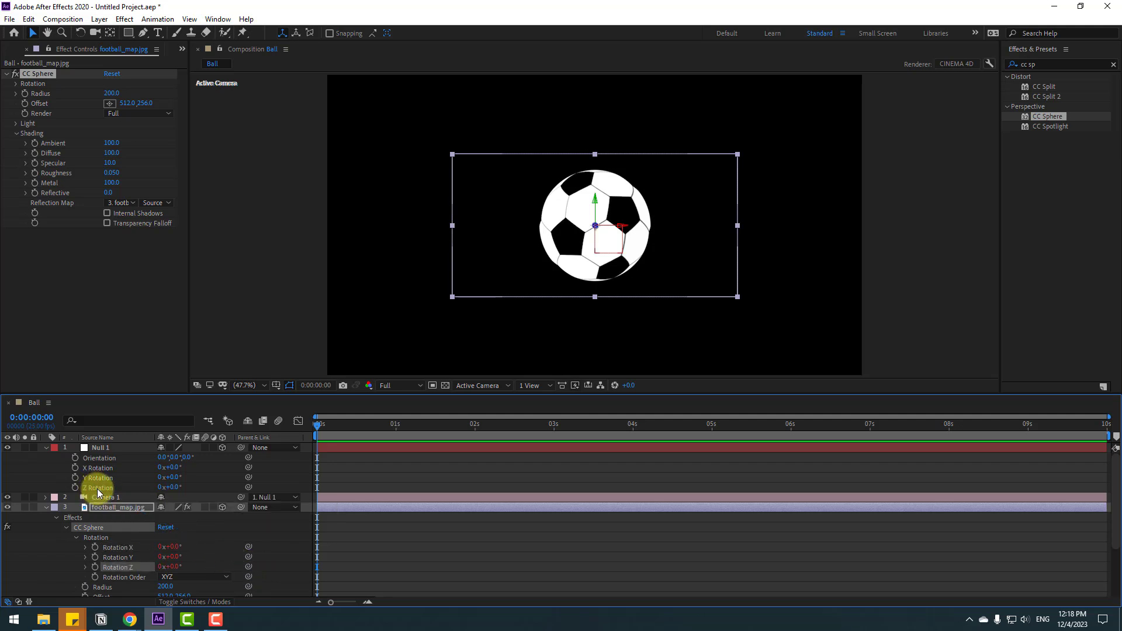
{"action": "left_click", "coordinate": [45, 555]}
{"action": "left_click", "coordinate": [46, 508]}
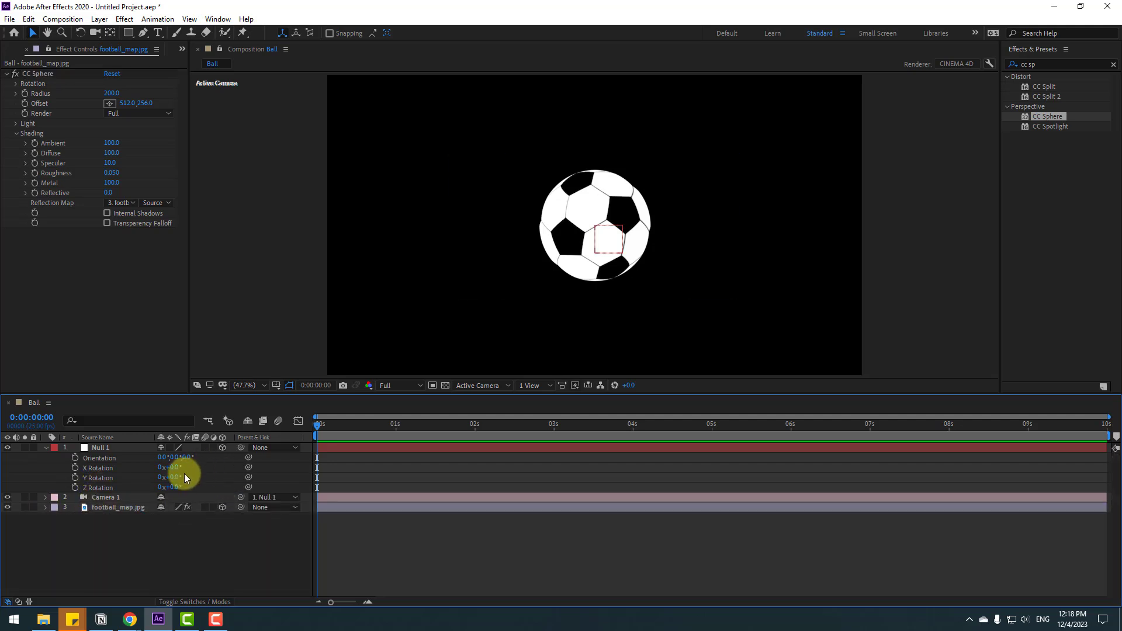
Test the link by turning Null 1's Y Rotation to about 63°, then undo the change
{"action": "left_click_drag", "start_coordinate": [174, 477], "coordinate": [209, 476]}
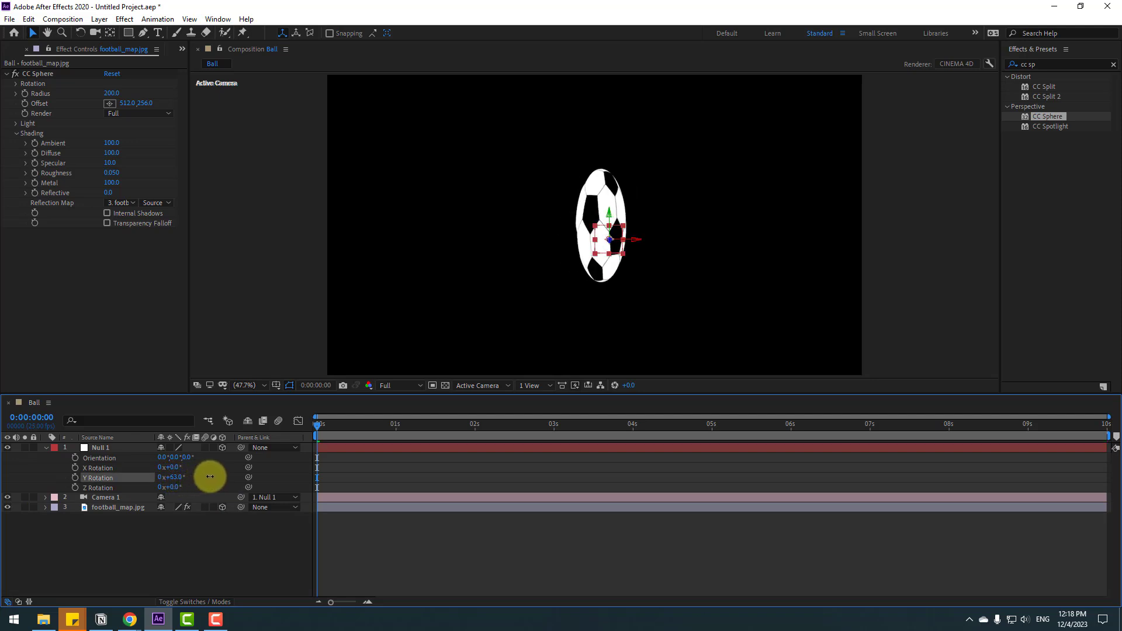
{"action": "key", "text": "ctrl+z"}
{"action": "left_click", "coordinate": [106, 522]}
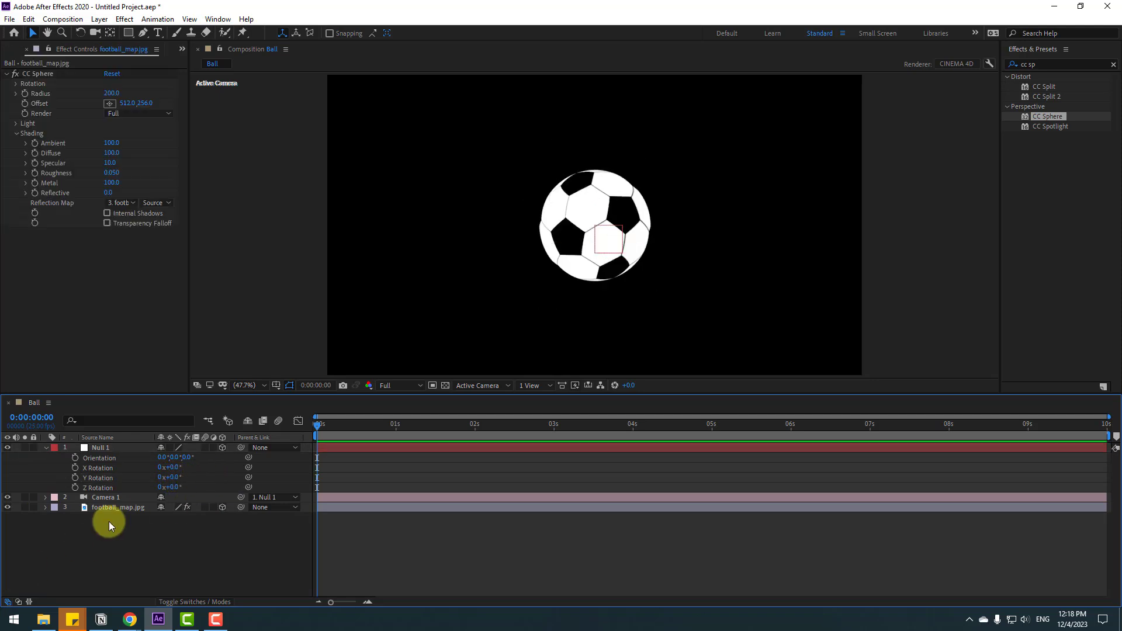
Set the football layer's auto-orientation to Orient Towards Camera and test it by changing Null 1's Y Rotation
{"action": "left_click", "coordinate": [110, 508]}
{"action": "right_click", "coordinate": [111, 507]}
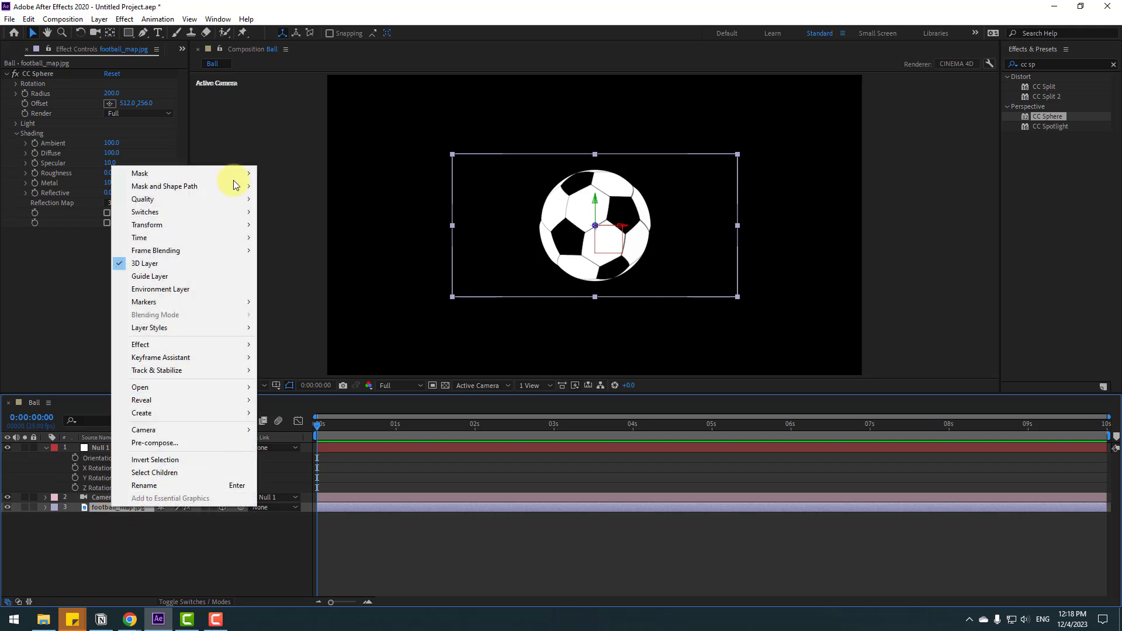
{"action": "mouse_move", "coordinate": [243, 224]}
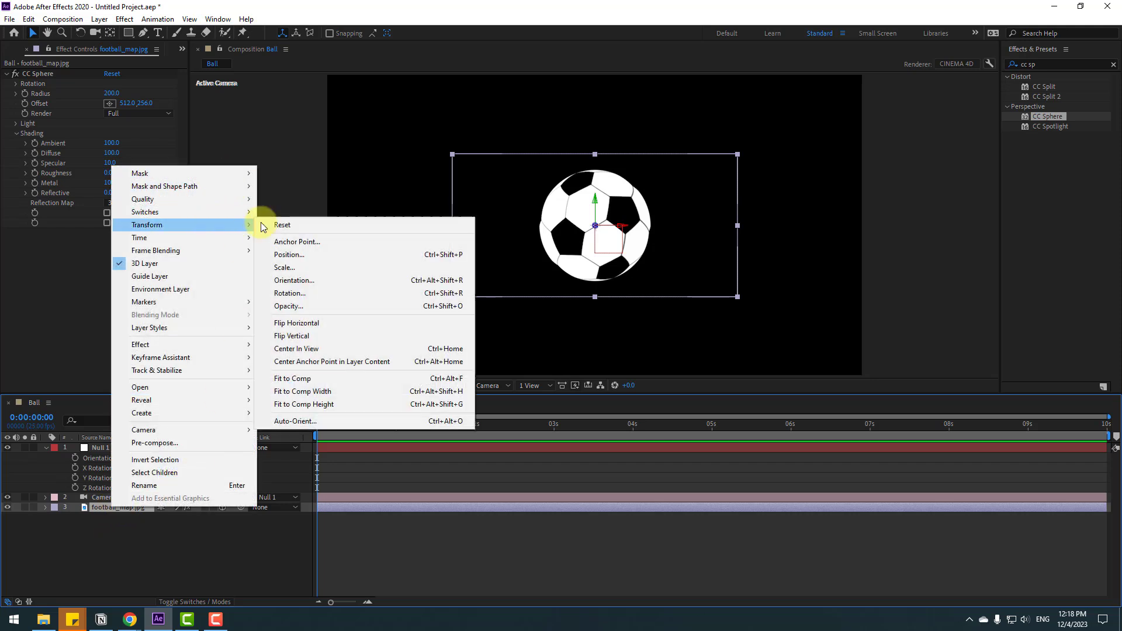
{"action": "left_click", "coordinate": [304, 422]}
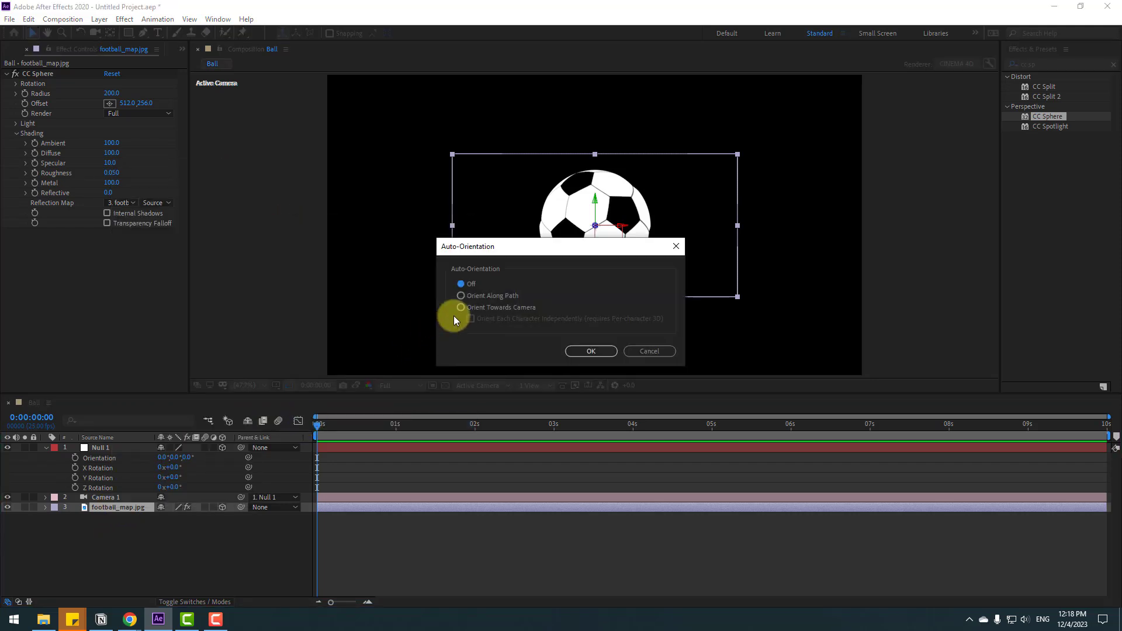
{"action": "left_click", "coordinate": [594, 352]}
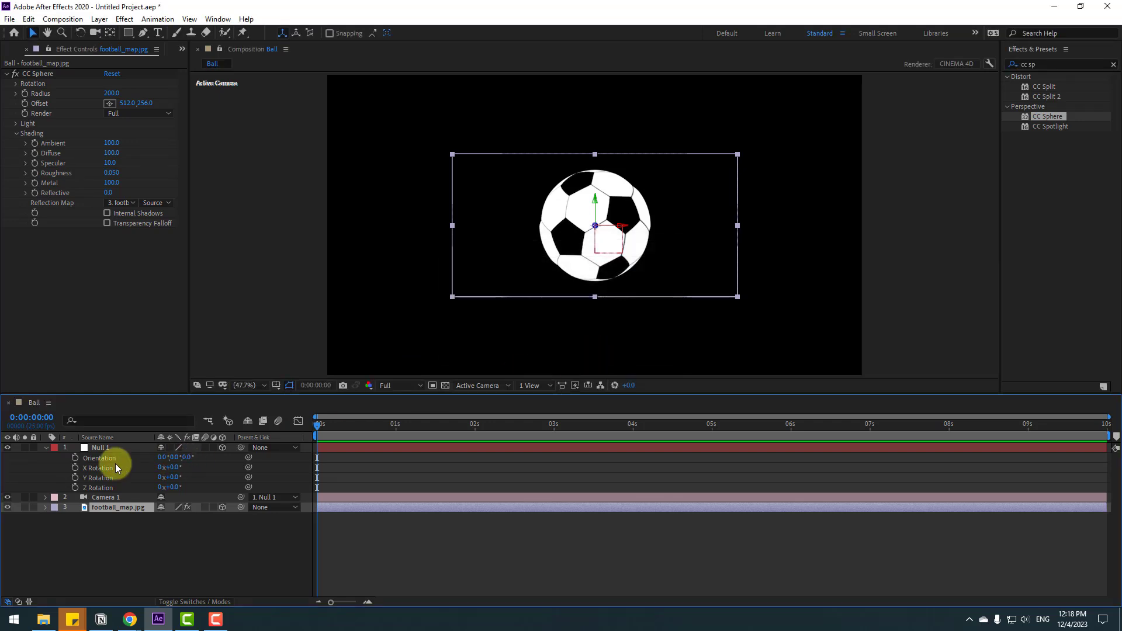
{"action": "left_click_drag", "start_coordinate": [176, 478], "coordinate": [225, 473]}
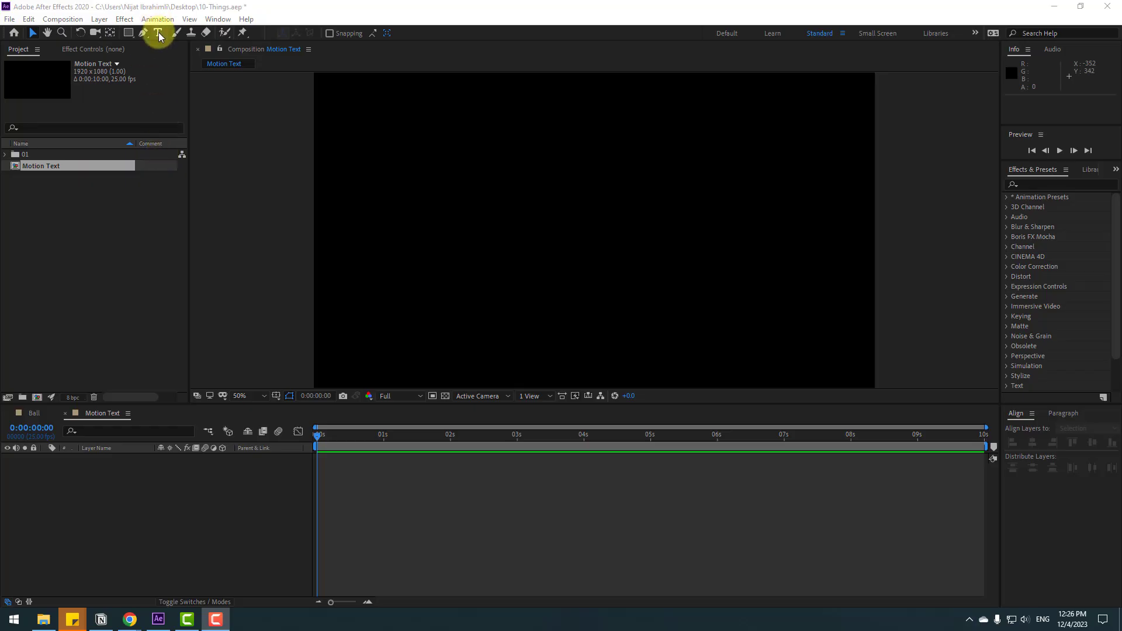
Add a text layer reading "motion design" to the Motion Text composition
{"action": "left_click", "coordinate": [158, 33]}
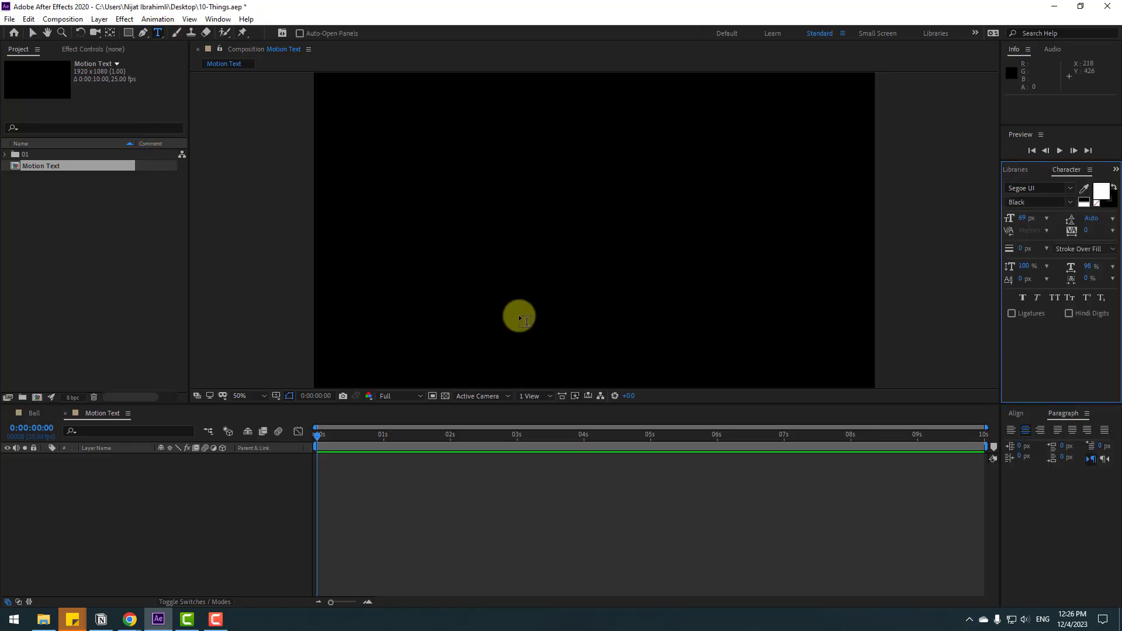
{"action": "left_click", "coordinate": [490, 212]}
{"action": "type", "text": "motion design"}
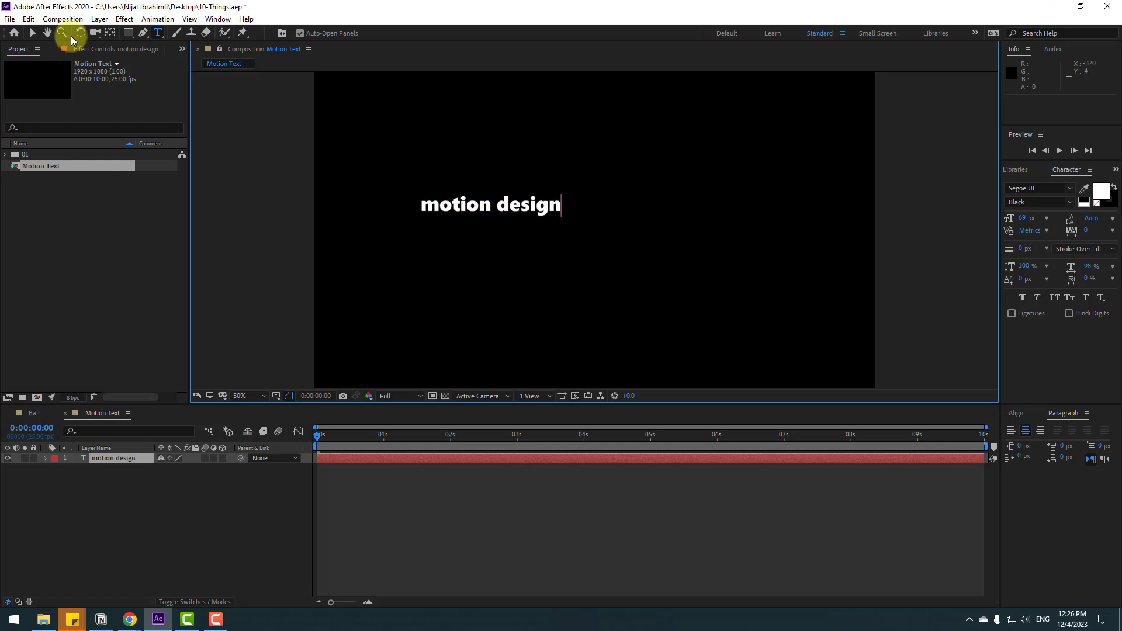
{"action": "left_click", "coordinate": [31, 35]}
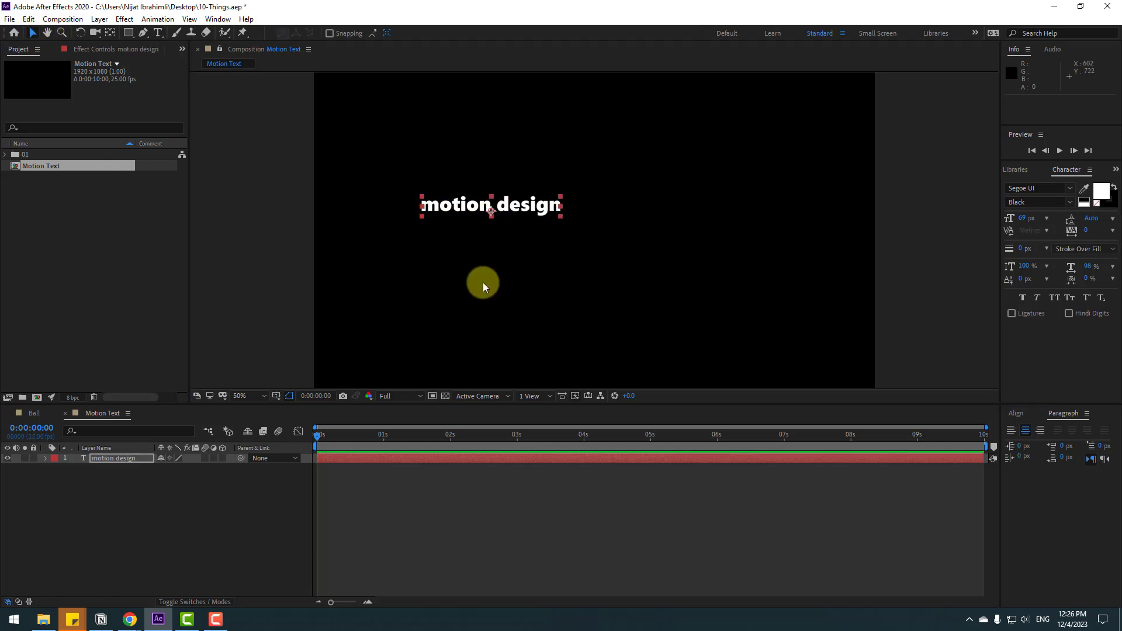
Centre the "motion design" text layer horizontally and vertically in the composition
{"action": "left_click", "coordinate": [111, 34]}
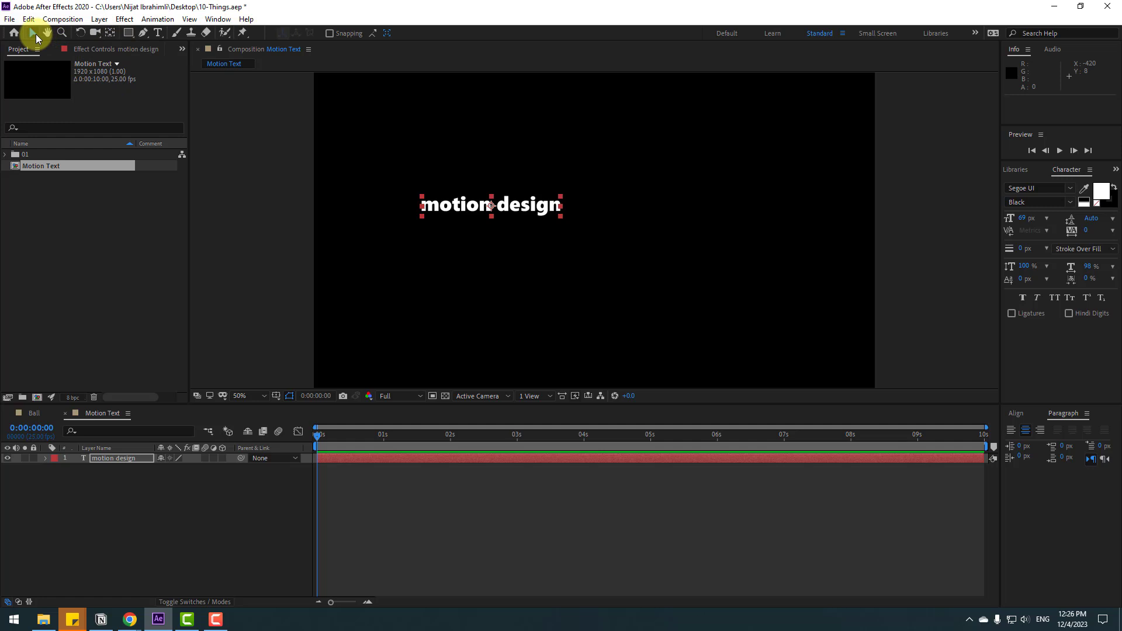
{"action": "left_click", "coordinate": [218, 18]}
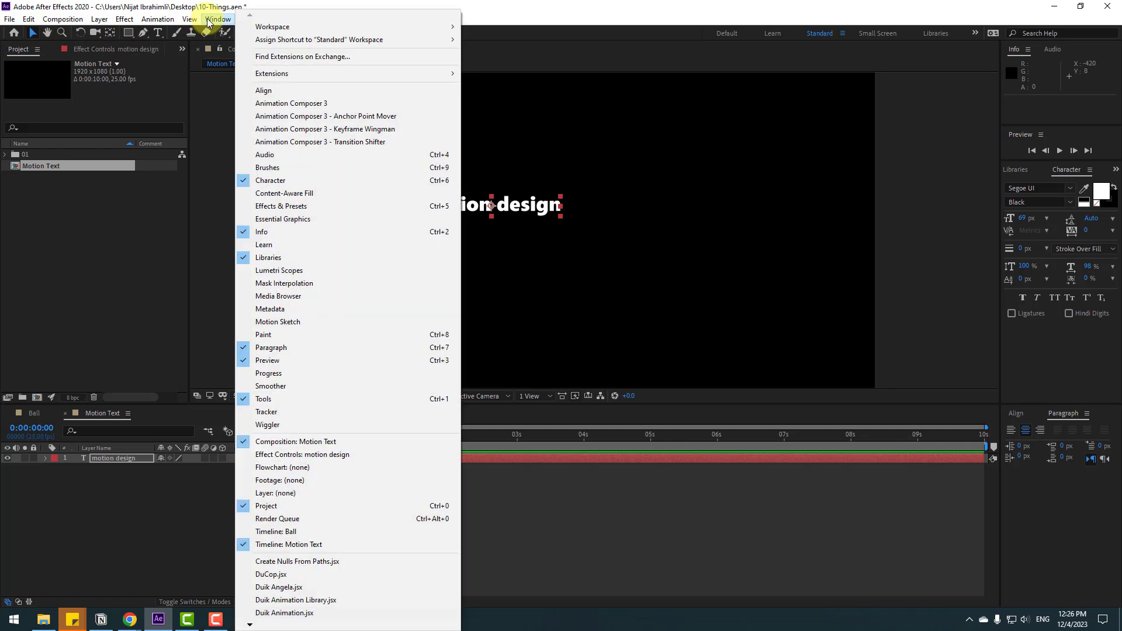
{"action": "left_click", "coordinate": [266, 91]}
{"action": "left_click", "coordinate": [1030, 444]}
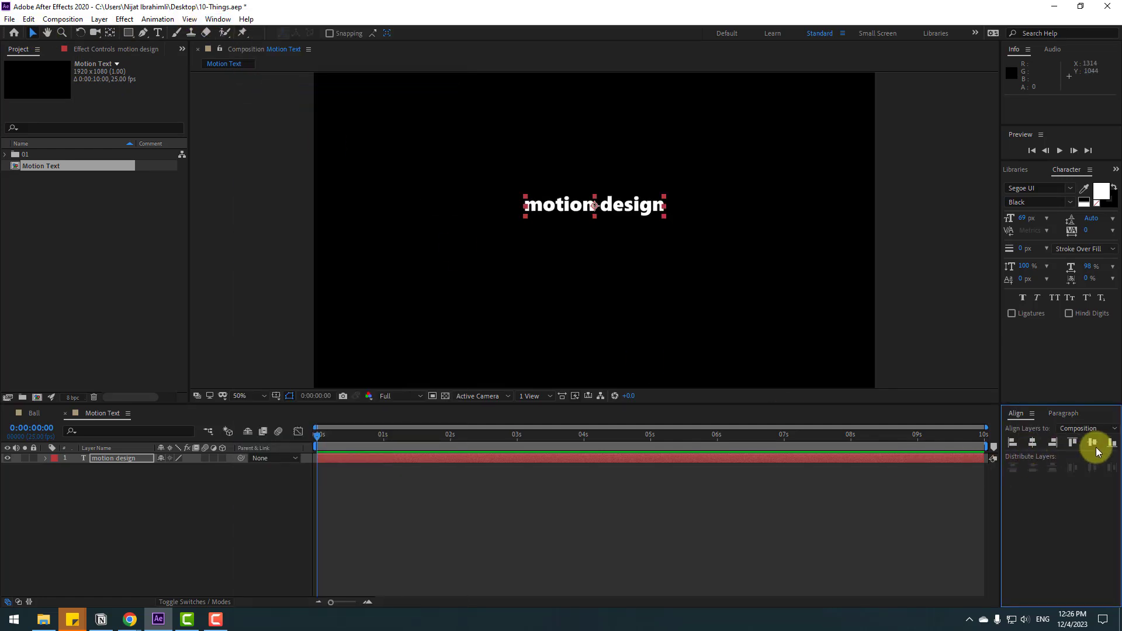
{"action": "left_click", "coordinate": [1092, 443]}
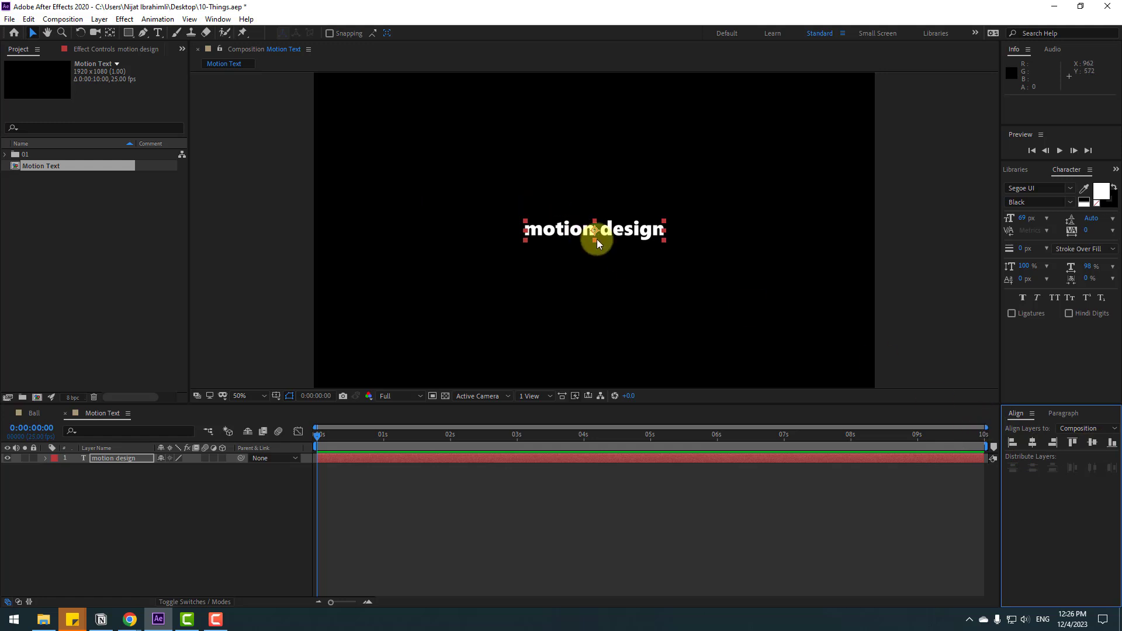
Show the Title/Action Safe guides in the Motion Text composition and deselect the text layer
{"action": "left_click", "coordinate": [277, 397]}
{"action": "left_click", "coordinate": [310, 409]}
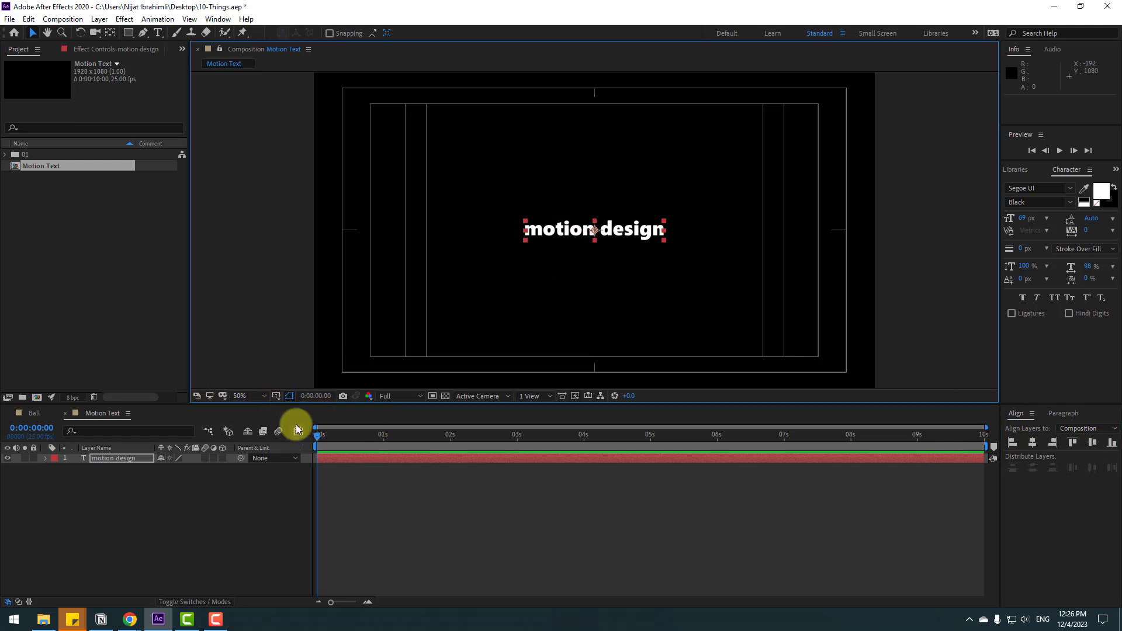
{"action": "left_click", "coordinate": [248, 475]}
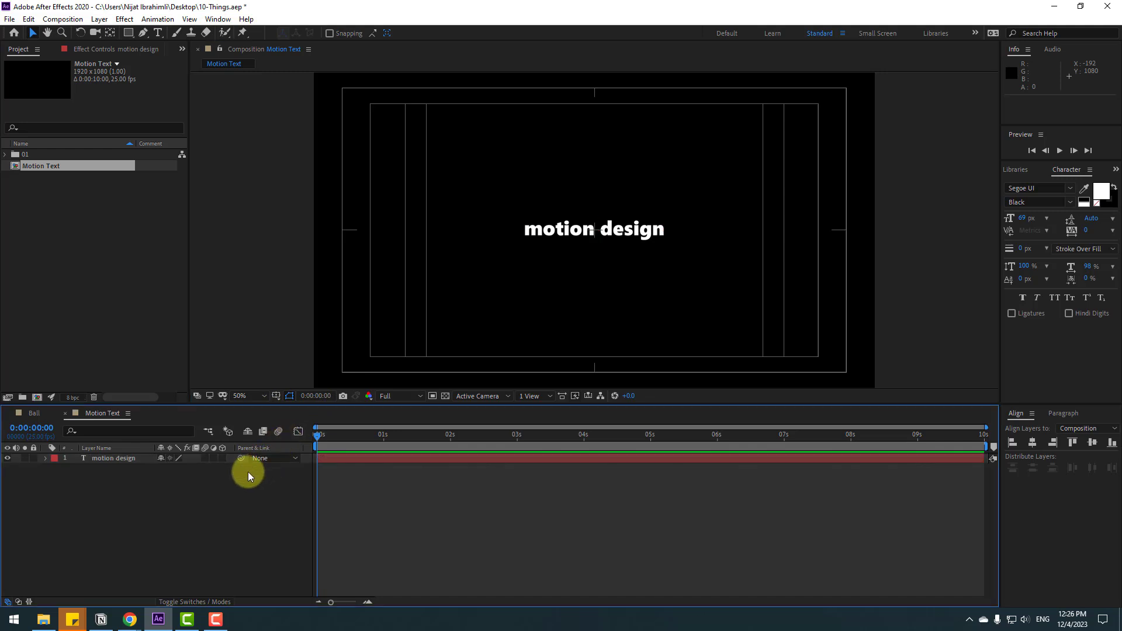
Find the CC RepeTile effect and apply it to the "motion design" text layer
{"action": "left_click", "coordinate": [121, 459]}
{"action": "scroll", "coordinate": [1019, 174], "scroll_direction": "up", "scroll_amount": 1}
{"action": "scroll", "coordinate": [1014, 173], "scroll_direction": "down", "scroll_amount": 1}
{"action": "scroll", "coordinate": [1009, 173], "scroll_direction": "up", "scroll_amount": 2}
{"action": "left_click", "coordinate": [1029, 184]}
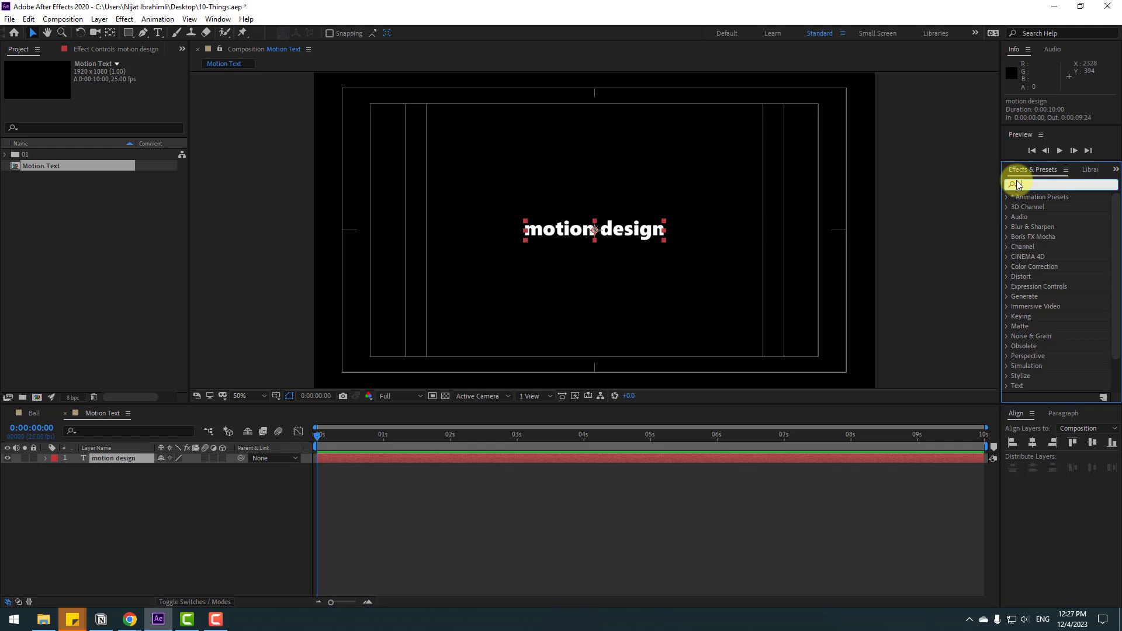
{"action": "type", "text": "rep"}
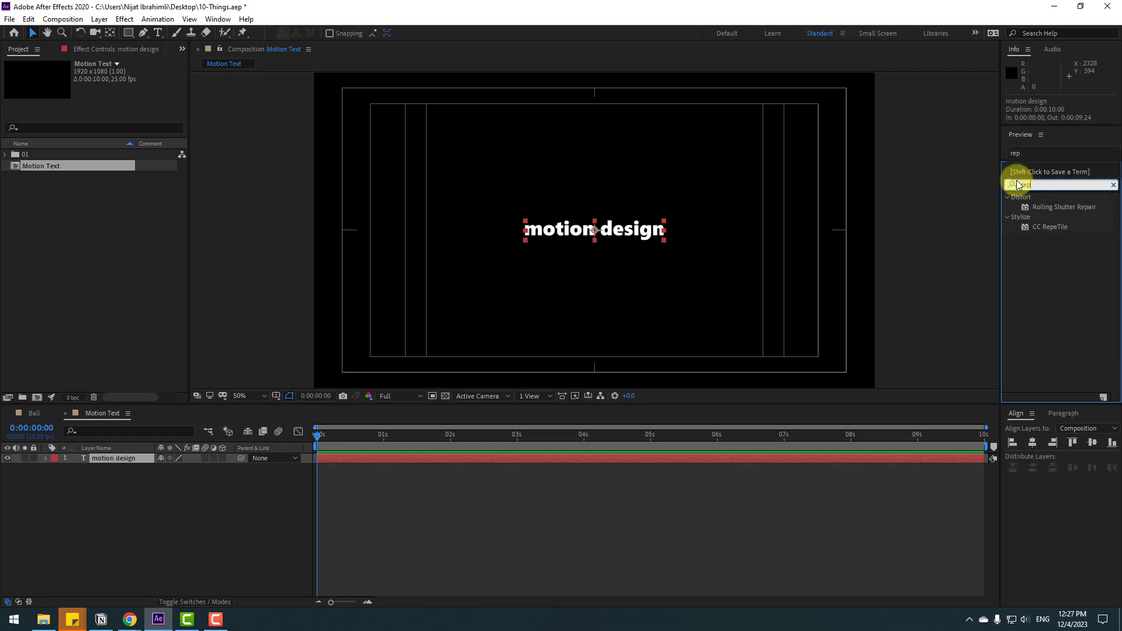
{"action": "left_click_drag", "start_coordinate": [1053, 232], "coordinate": [619, 233]}
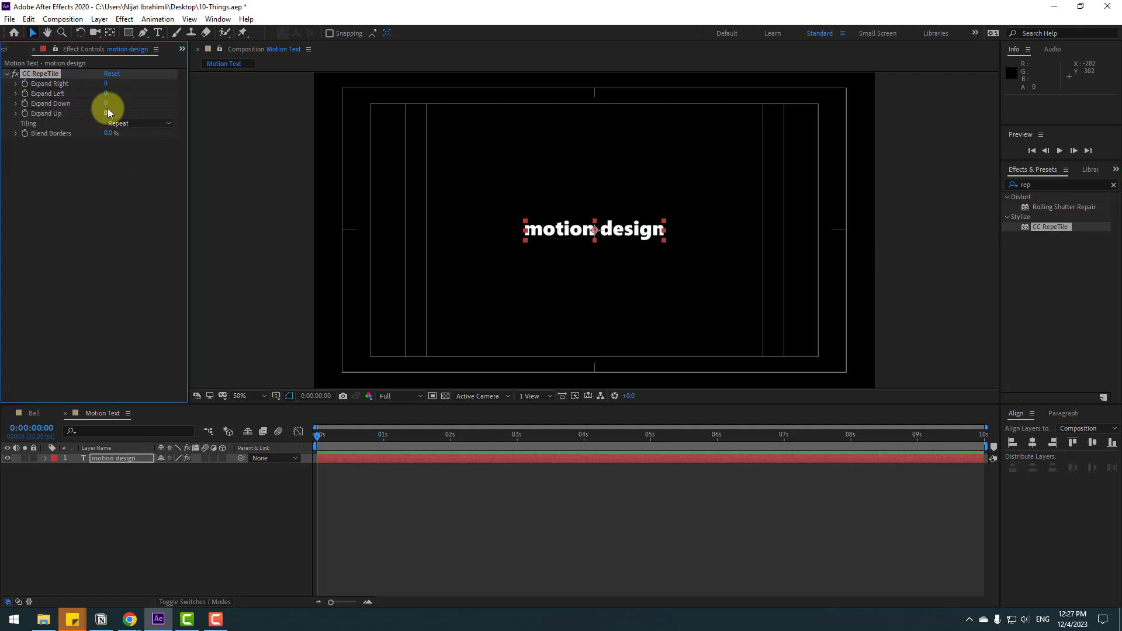
Set CC RepeTile's Expand Right to 737, Expand Left to 717, Expand Down to 65 and Expand Up to 67
{"action": "left_click_drag", "start_coordinate": [123, 84], "coordinate": [520, 68]}
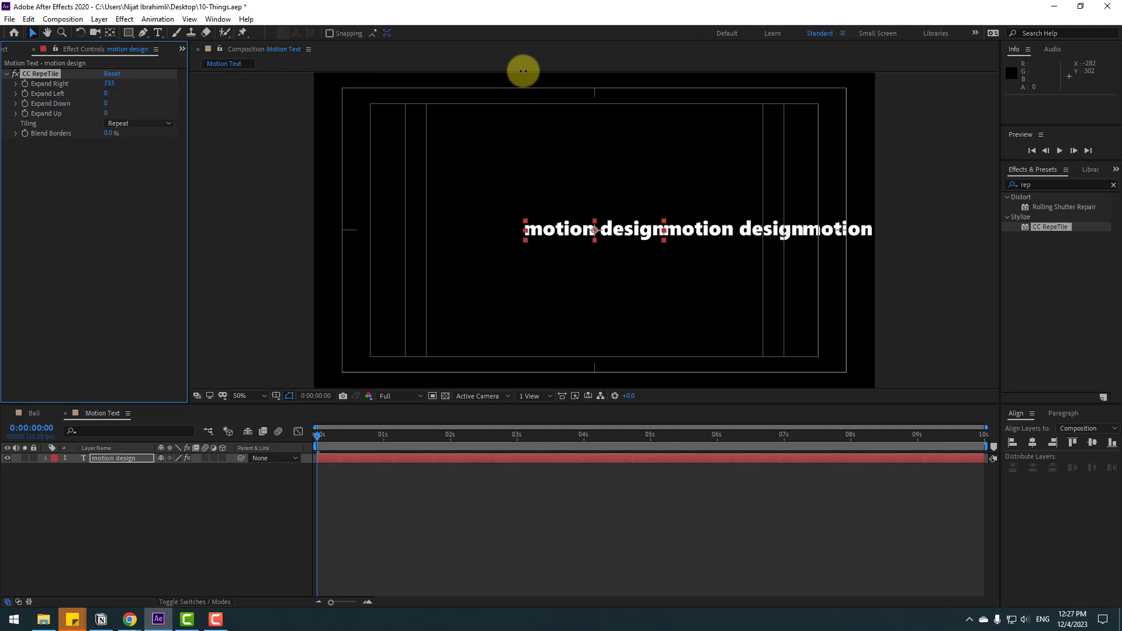
{"action": "left_click_drag", "start_coordinate": [108, 94], "coordinate": [479, 57]}
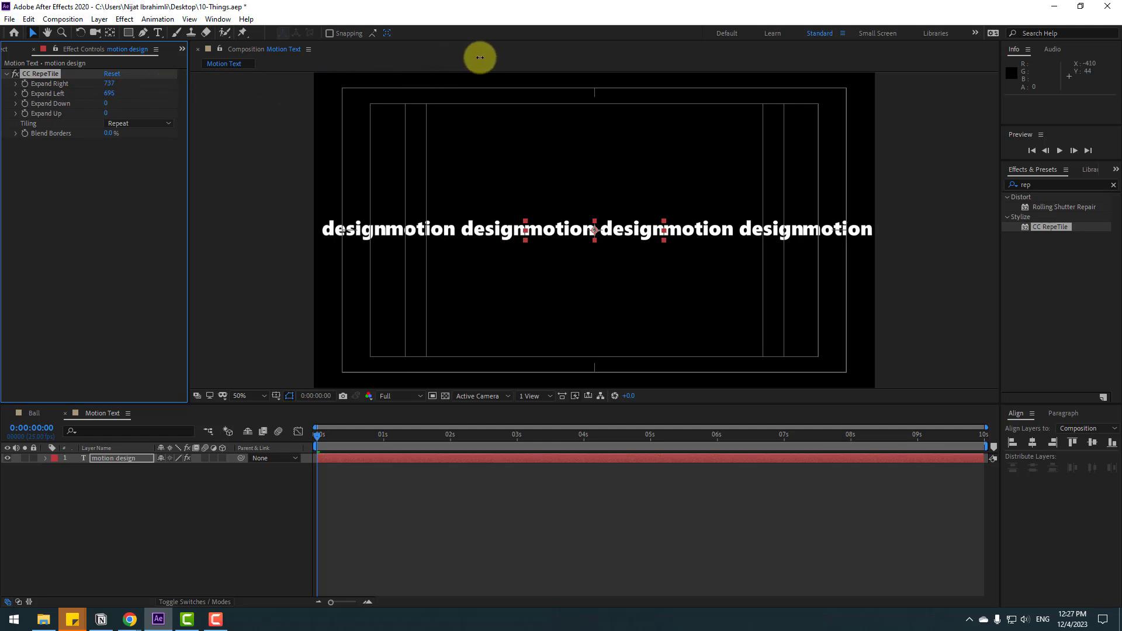
{"action": "left_click", "coordinate": [108, 106]}
{"action": "left_click_drag", "start_coordinate": [118, 104], "coordinate": [156, 104]}
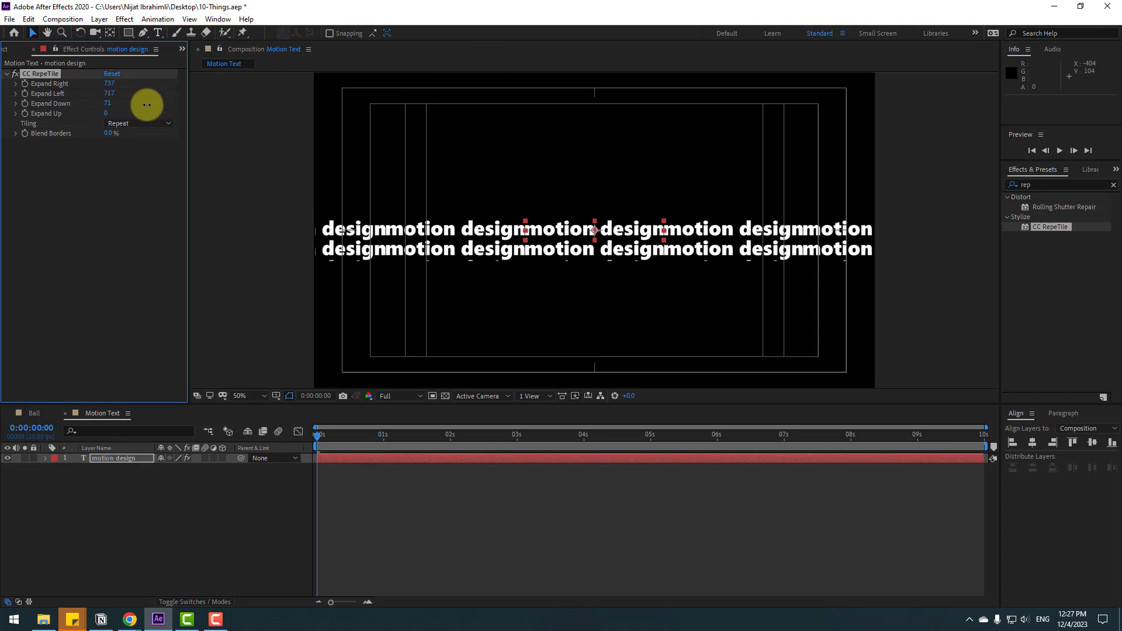
{"action": "left_click_drag", "start_coordinate": [108, 115], "coordinate": [154, 110]}
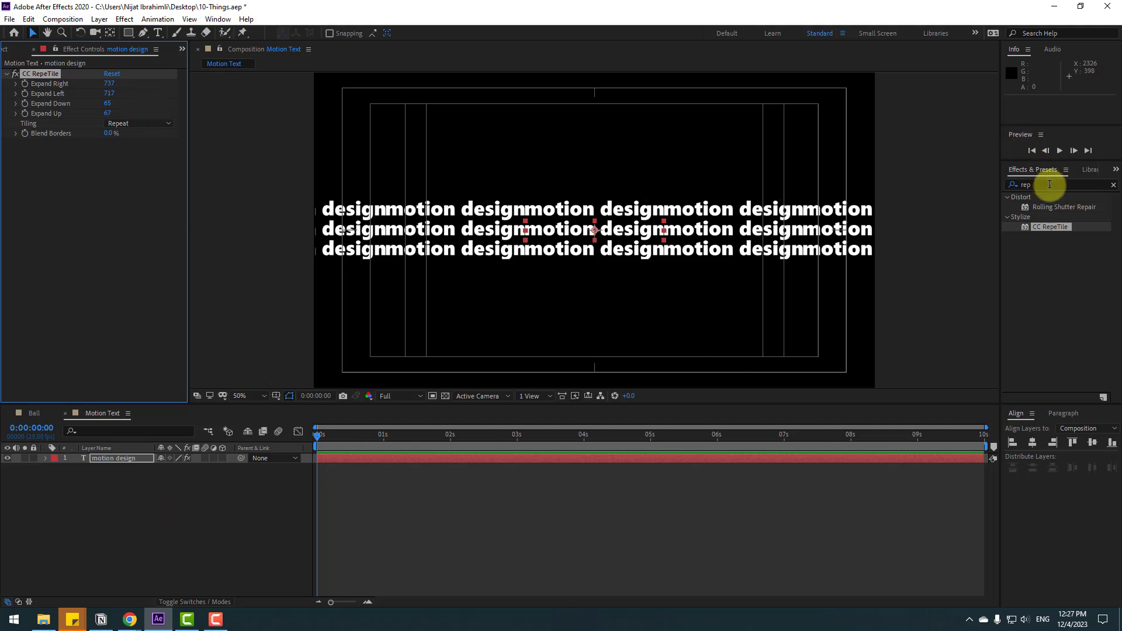
Apply the CC Cylinder effect to the text layer and set its Radius to 126%
{"action": "left_click", "coordinate": [1049, 184]}
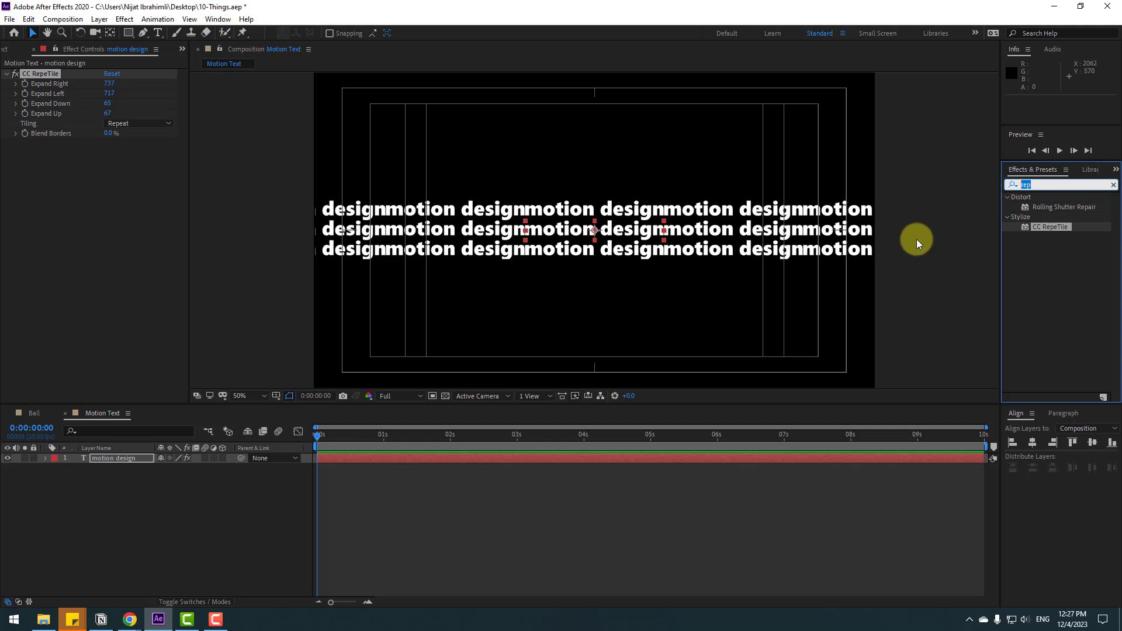
{"action": "type", "text": "cc cy"}
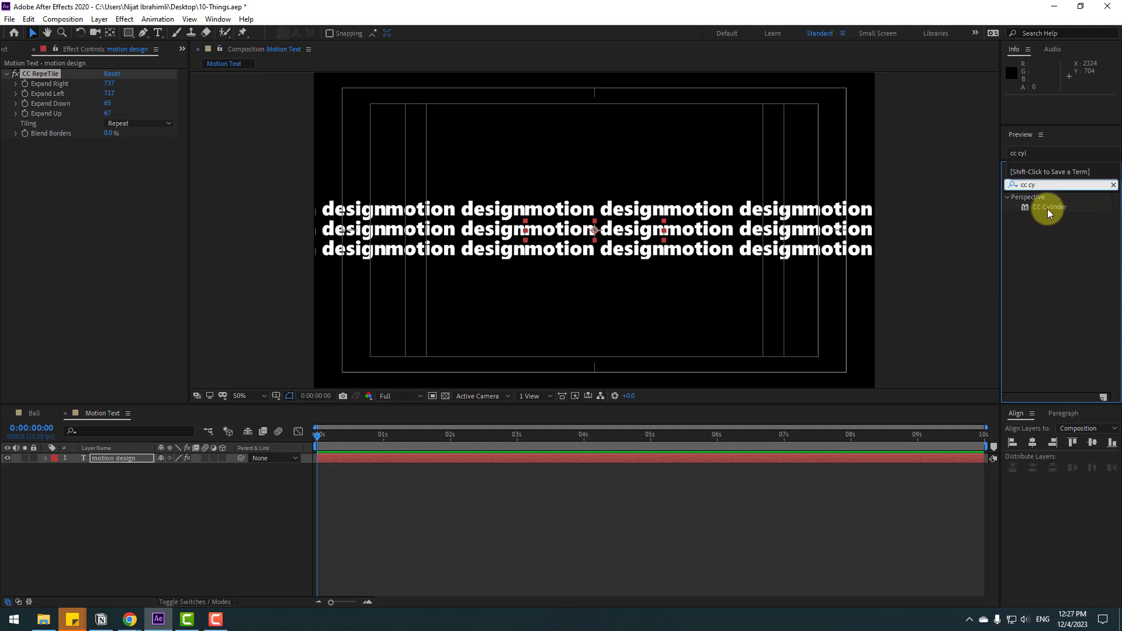
{"action": "left_click_drag", "start_coordinate": [1047, 208], "coordinate": [650, 235]}
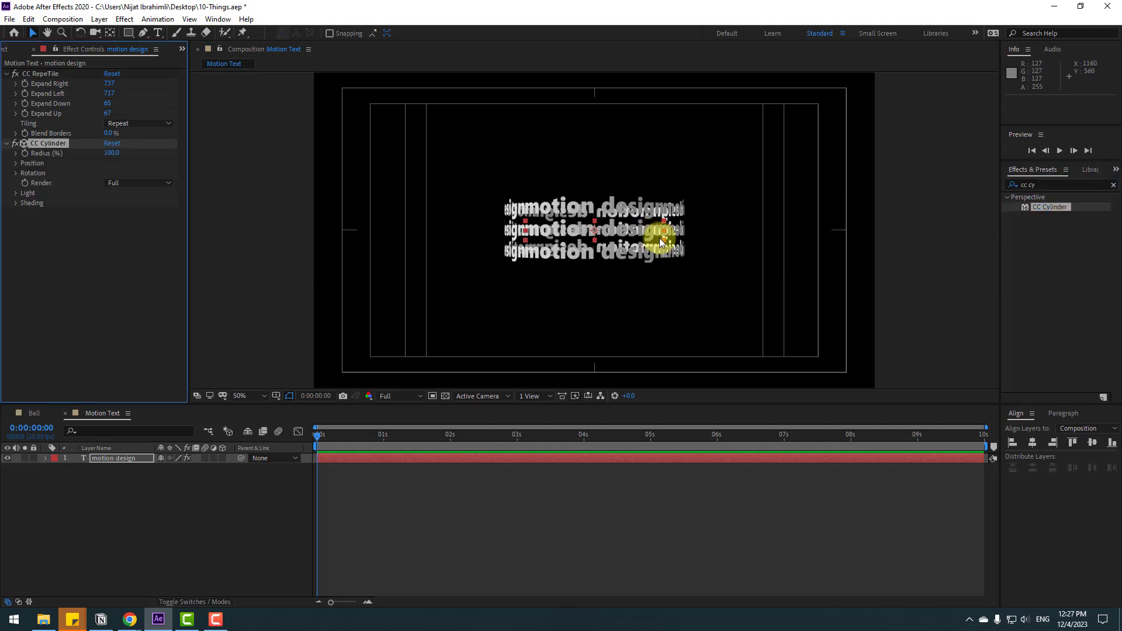
{"action": "left_click", "coordinate": [16, 153]}
{"action": "left_click_drag", "start_coordinate": [97, 170], "coordinate": [116, 170]}
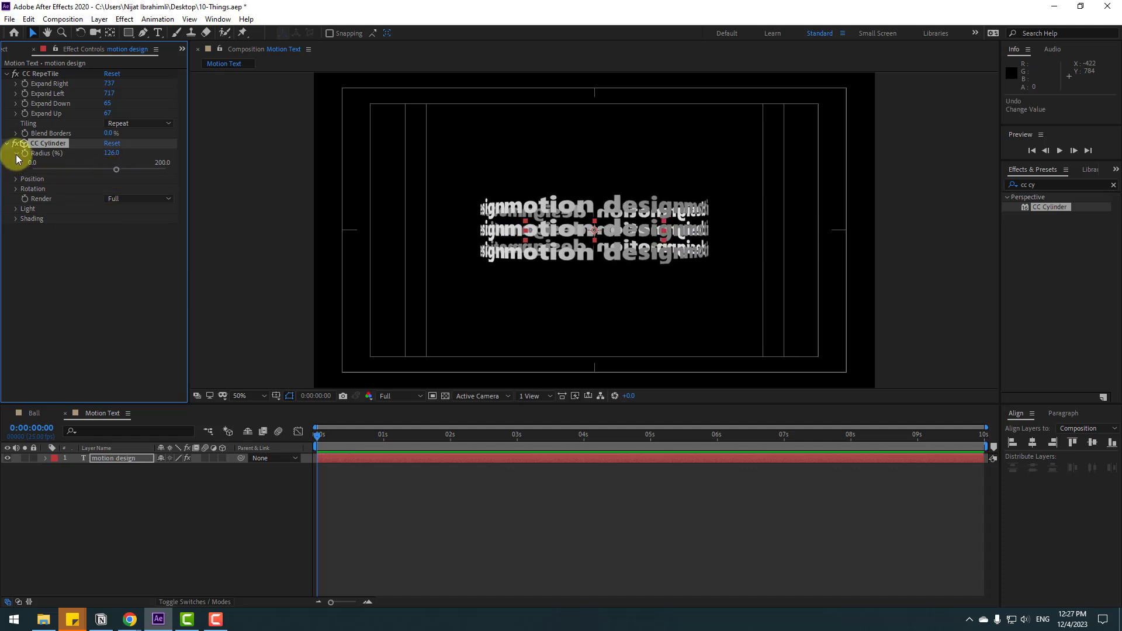
{"action": "left_click", "coordinate": [16, 153]}
Set CC Cylinder's Rotation X to 16°, then test Rotation Y at about 120° and undo that test
{"action": "left_click", "coordinate": [15, 173]}
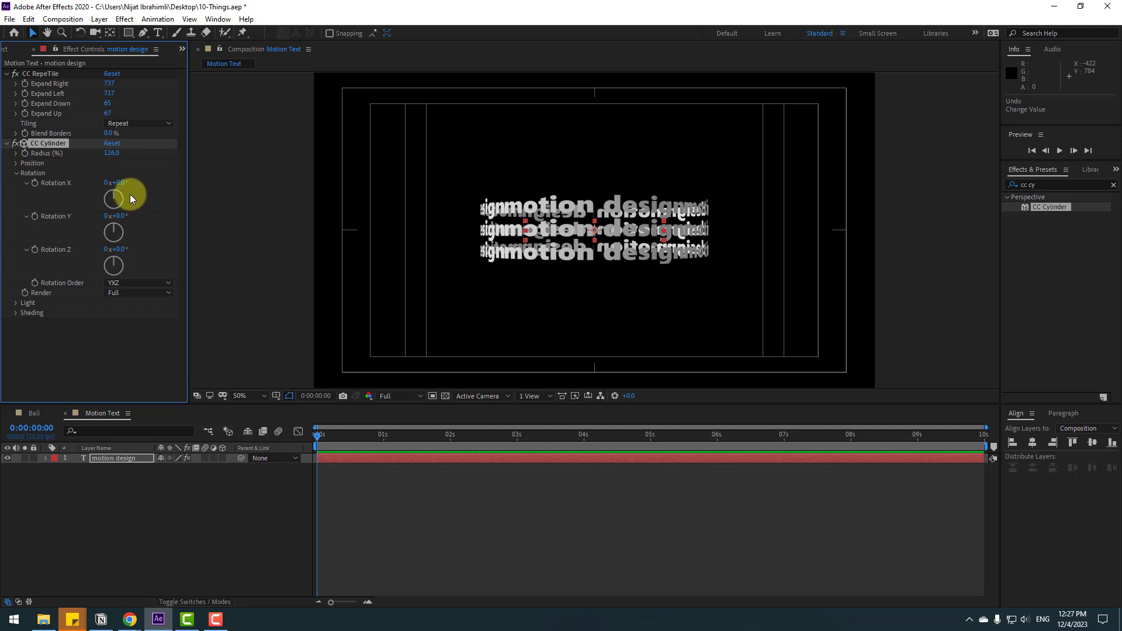
{"action": "left_click_drag", "start_coordinate": [121, 183], "coordinate": [130, 182]}
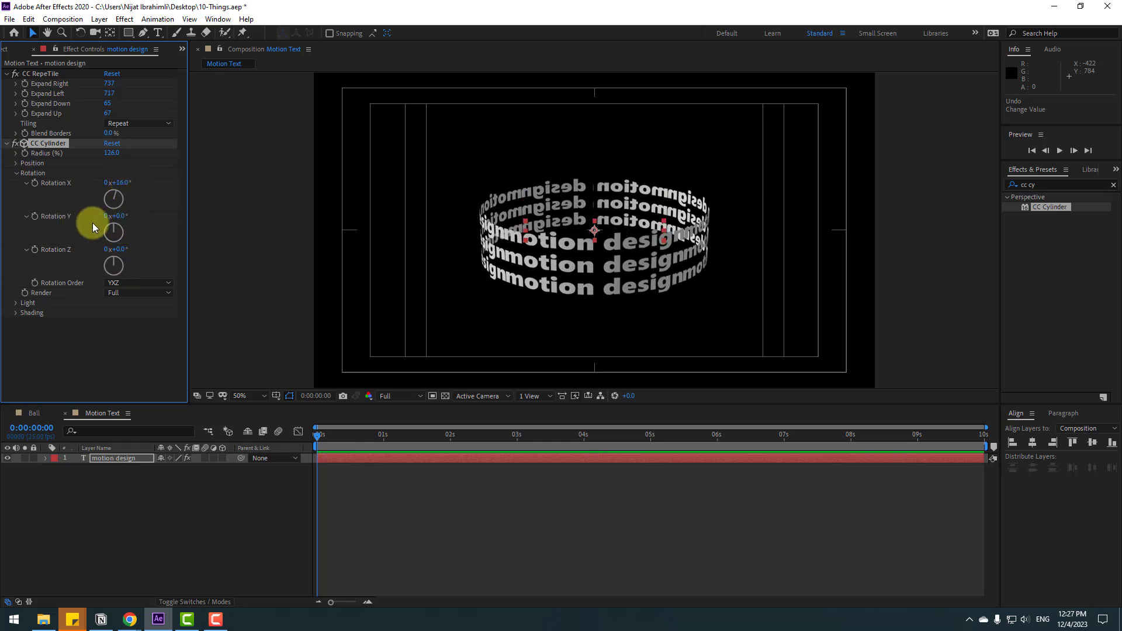
{"action": "left_click_drag", "start_coordinate": [128, 218], "coordinate": [181, 208]}
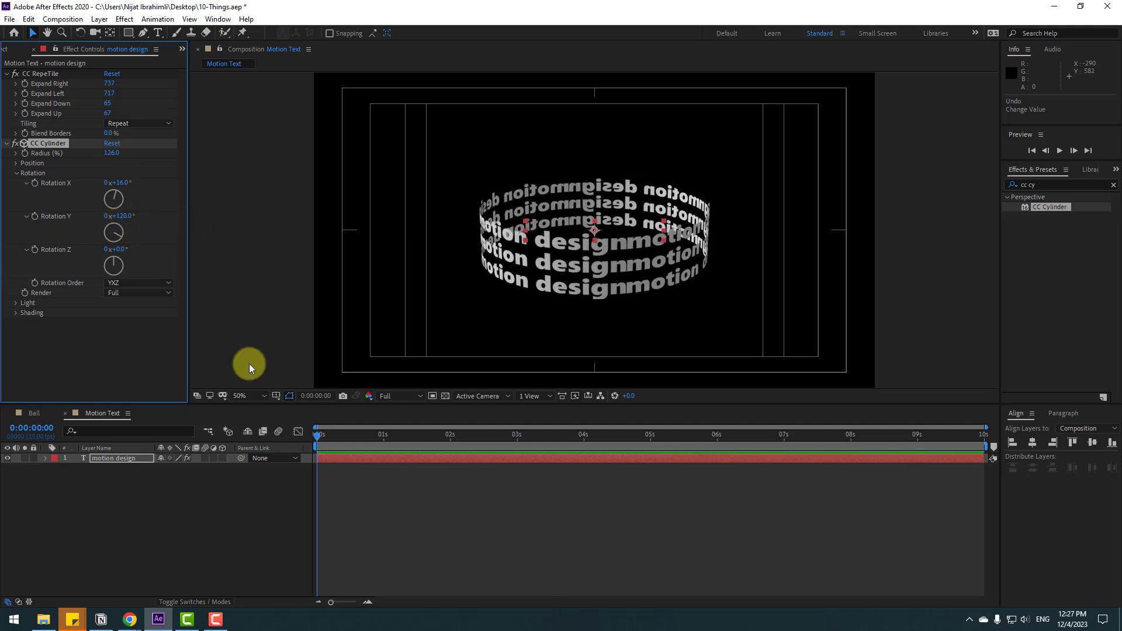
{"action": "key", "text": "ctrl+z"}
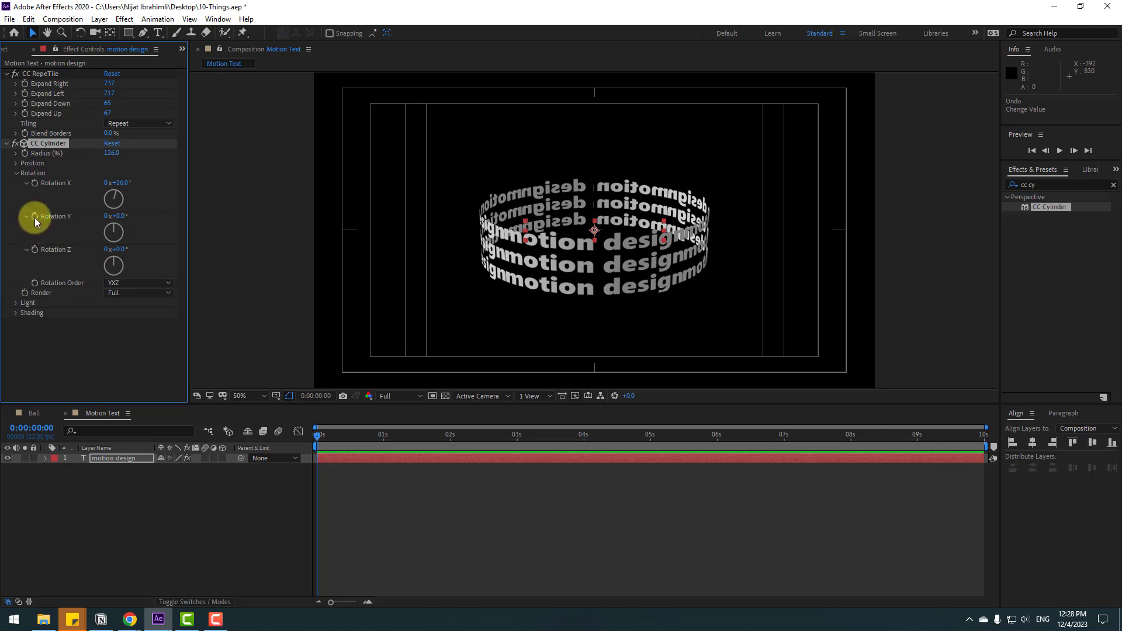
Keyframe CC Cylinder's Rotation Y from 0° at the start to one full revolution at 0:00:09:24, and preview the animation
{"action": "left_click_drag", "start_coordinate": [363, 441], "coordinate": [964, 438]}
{"action": "left_click", "coordinate": [108, 218]}
{"action": "type", "text": "1"}
{"action": "left_click", "coordinate": [460, 536]}
{"action": "key", "text": "space"}
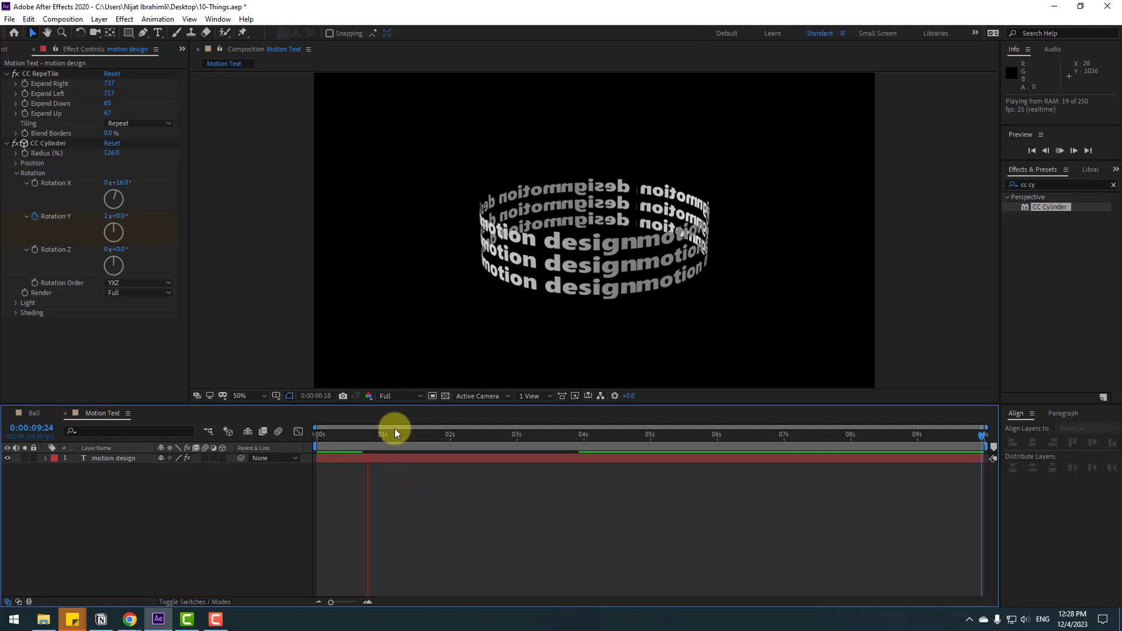
End the work area at 0:00:05:00, trim the composition to it and preview the shortened animation
{"action": "left_click_drag", "start_coordinate": [613, 442], "coordinate": [652, 442]}
{"action": "key", "text": "n"}
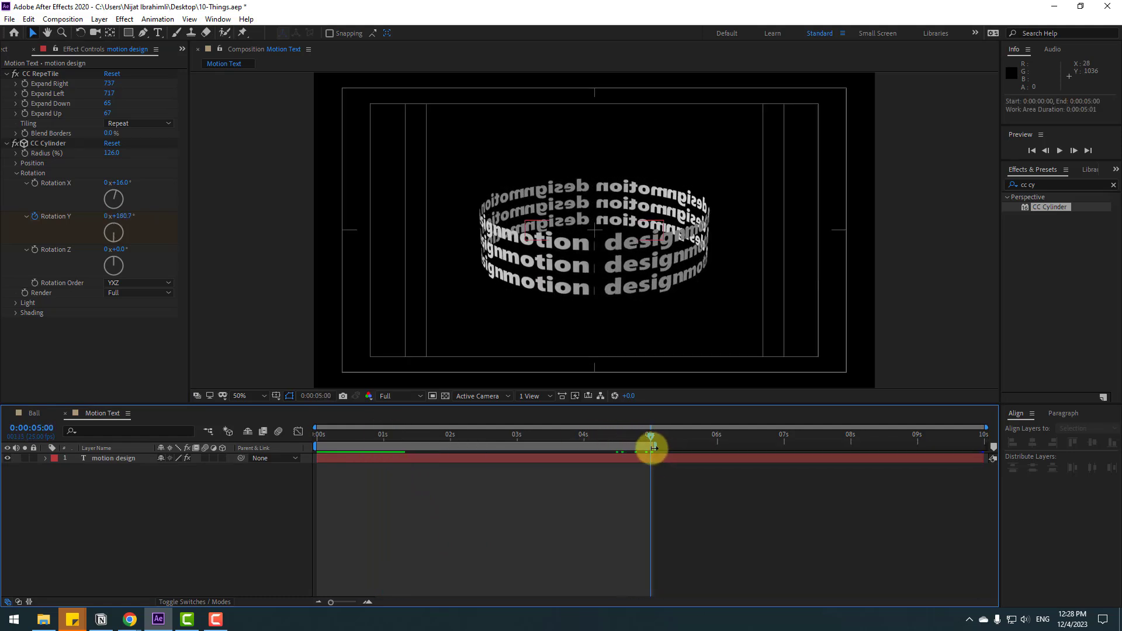
{"action": "right_click", "coordinate": [657, 455]}
{"action": "left_click", "coordinate": [672, 479]}
{"action": "key", "text": "space"}
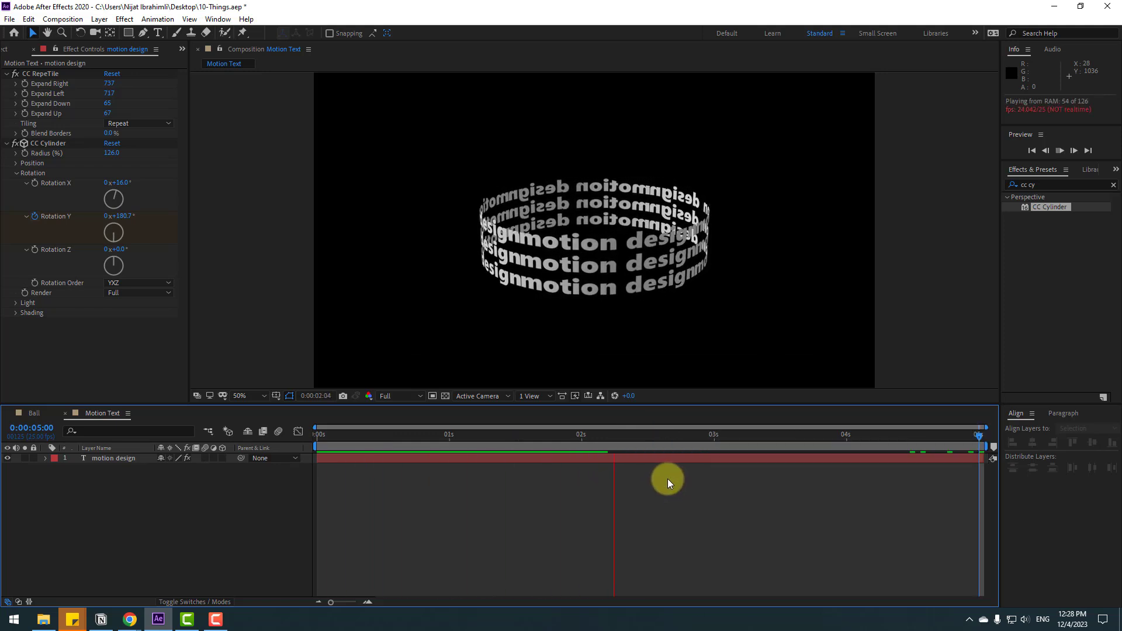
Brighten the cylinder text with Ambient 77, Diffuse 43, Light Intensity 104 and Light Height 42
{"action": "left_click_drag", "start_coordinate": [595, 441], "coordinate": [565, 437]}
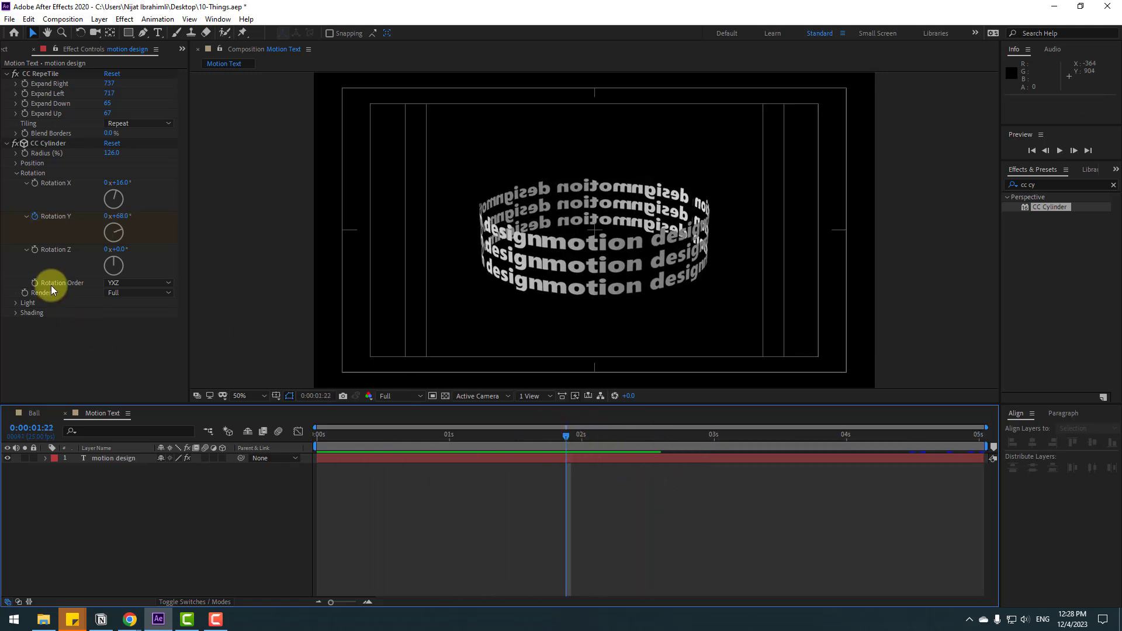
{"action": "left_click", "coordinate": [16, 314]}
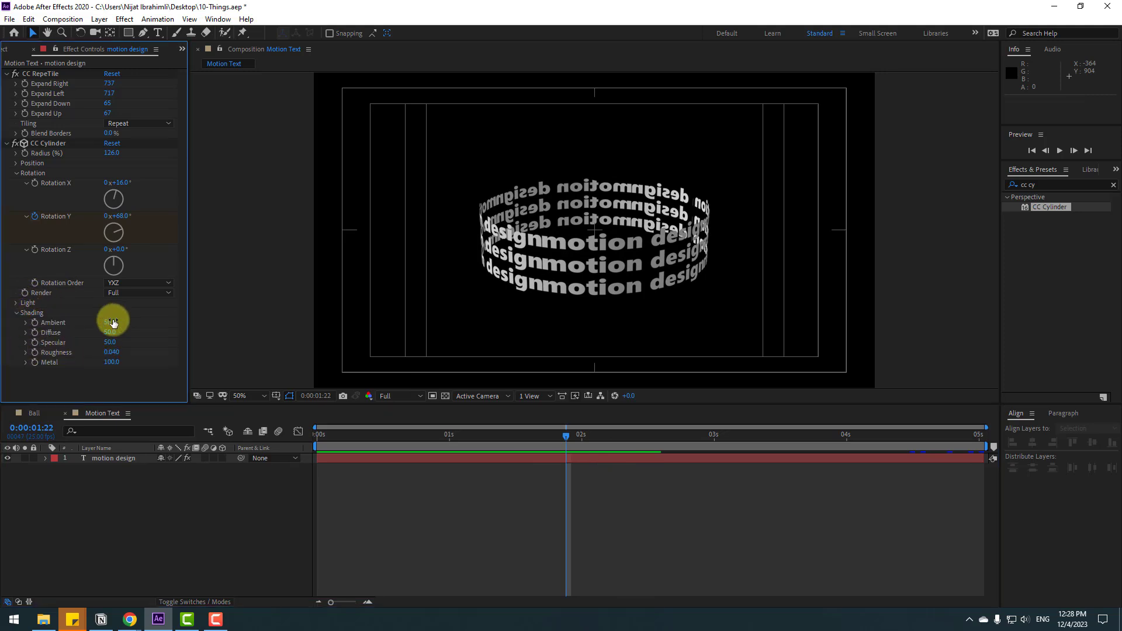
{"action": "mouse_move", "coordinate": [113, 321]}
{"action": "left_mouse_down"}
{"action": "mouse_move", "coordinate": [127, 321]}
{"action": "mouse_move", "coordinate": [116, 337]}
{"action": "mouse_move", "coordinate": [105, 331]}
{"action": "left_mouse_up"}
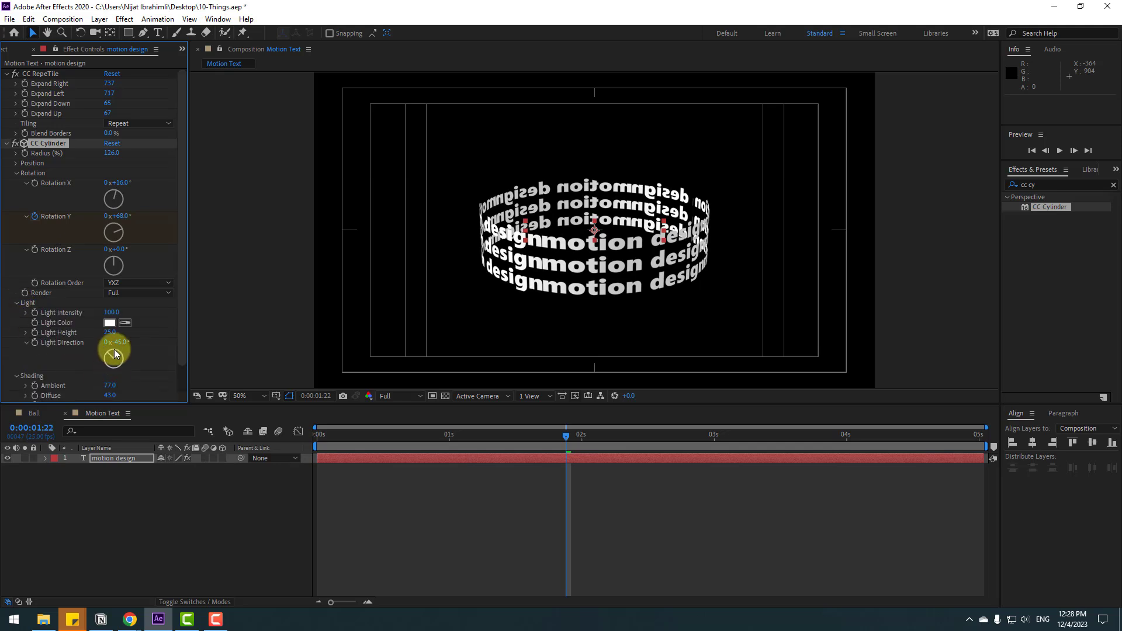
{"action": "mouse_move", "coordinate": [109, 332]}
{"action": "left_mouse_down"}
{"action": "mouse_move", "coordinate": [135, 335]}
{"action": "mouse_move", "coordinate": [118, 331]}
{"action": "mouse_move", "coordinate": [125, 313]}
{"action": "mouse_move", "coordinate": [139, 312]}
{"action": "mouse_move", "coordinate": [108, 316]}
{"action": "left_mouse_up"}
{"action": "left_click", "coordinate": [288, 409]}
Find the Glow effect, apply it to the "motion design" layer and increase the glow
{"action": "left_click", "coordinate": [1034, 185]}
{"action": "type", "text": "glow"}
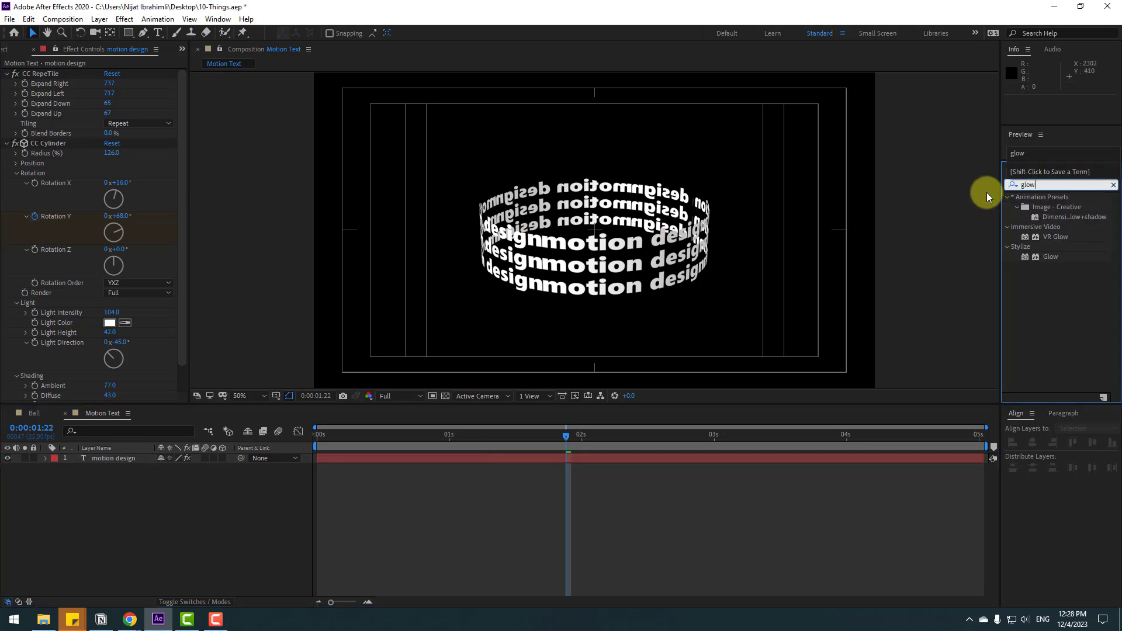
{"action": "left_click_drag", "start_coordinate": [1052, 260], "coordinate": [124, 458]}
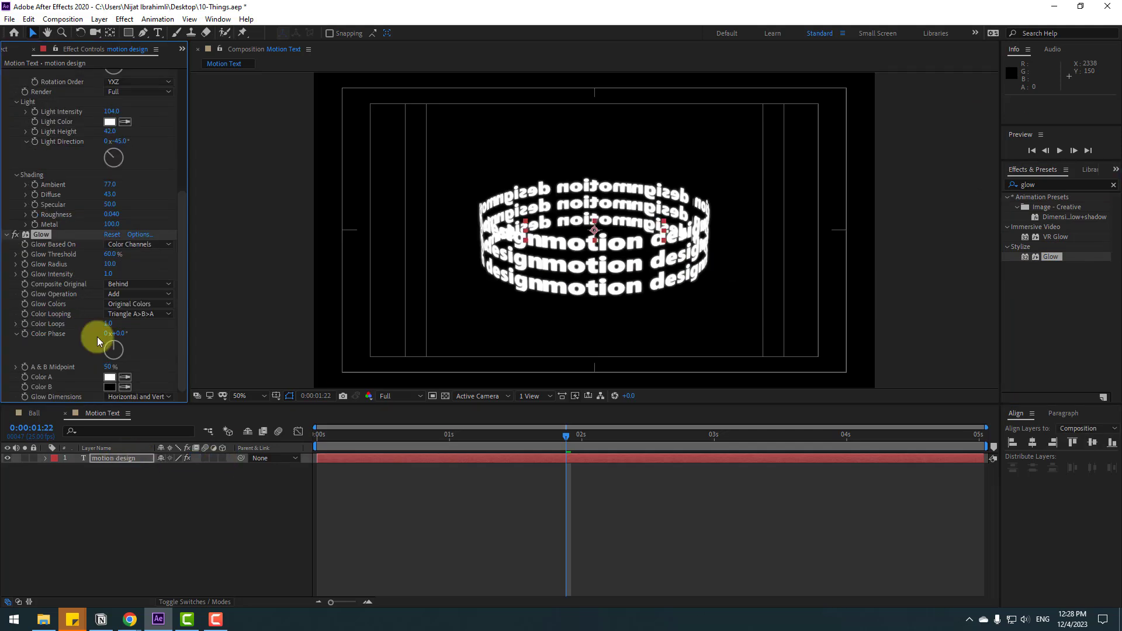
{"action": "left_click_drag", "start_coordinate": [111, 269], "coordinate": [143, 256]}
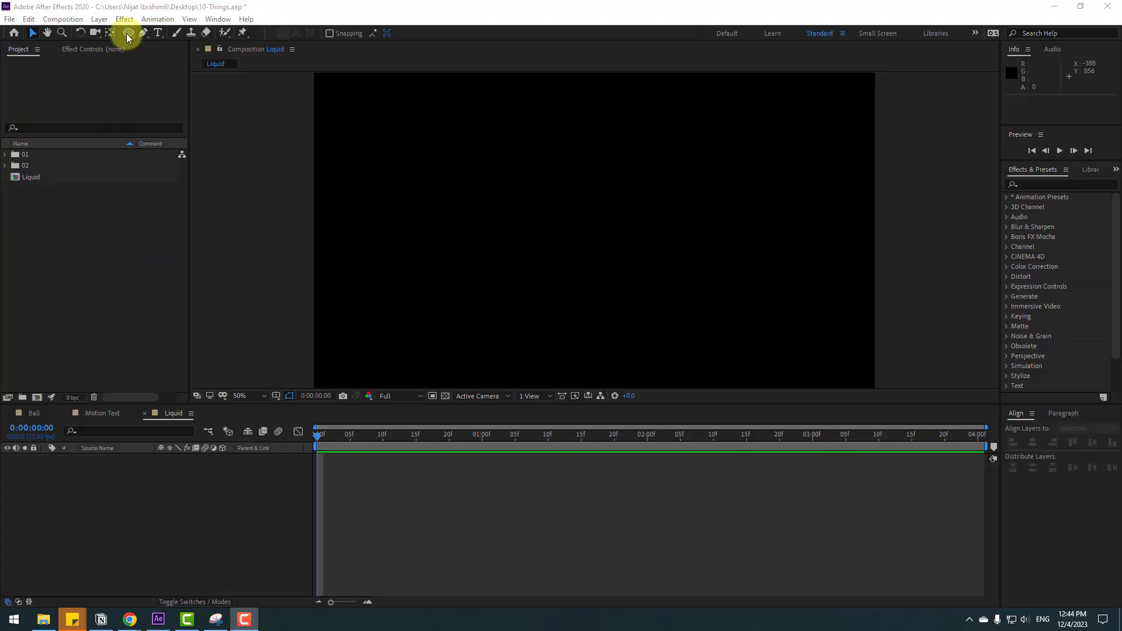
Draw a white circle about 180 px across near the centre of the Liquid composition and rename its layer "1"
{"action": "mouse_move", "coordinate": [129, 34]}
{"action": "left_mouse_down"}
{"action": "mouse_move", "coordinate": [140, 55]}
{"action": "mouse_move", "coordinate": [178, 58]}
{"action": "left_mouse_up"}
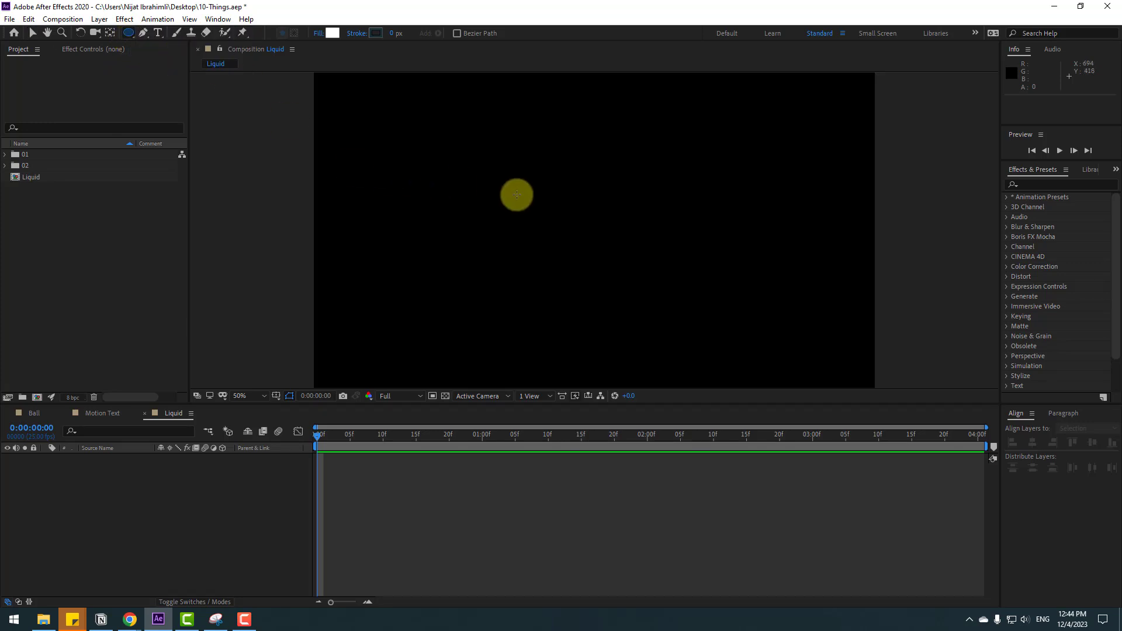
{"action": "left_click_drag", "start_coordinate": [545, 208], "coordinate": [599, 248]}
{"action": "left_click", "coordinate": [32, 33]}
{"action": "left_click", "coordinate": [73, 470]}
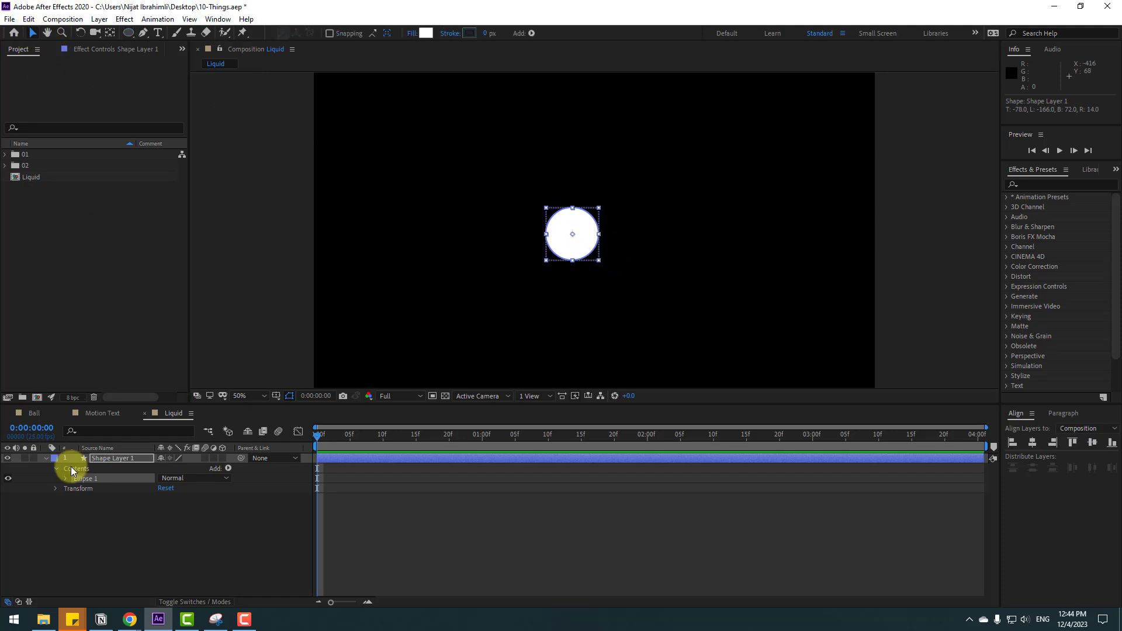
{"action": "left_click", "coordinate": [46, 458]}
{"action": "key", "text": "Return"}
{"action": "type", "text": "1"}
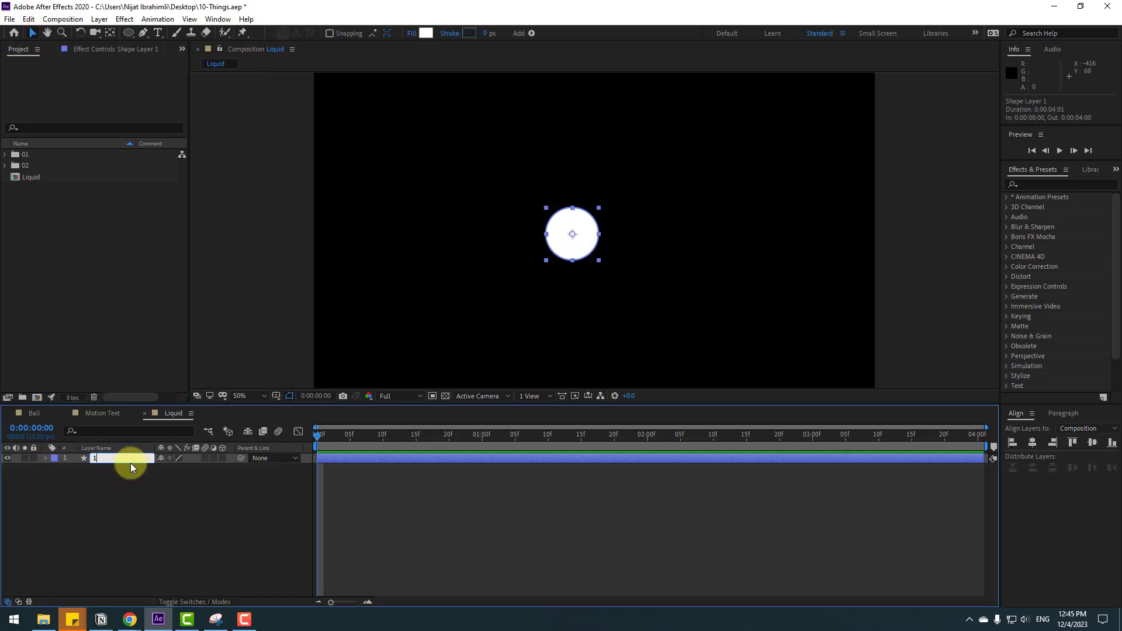
Show the Title/Action Safe guides in the Liquid composition
{"action": "left_click", "coordinate": [272, 396]}
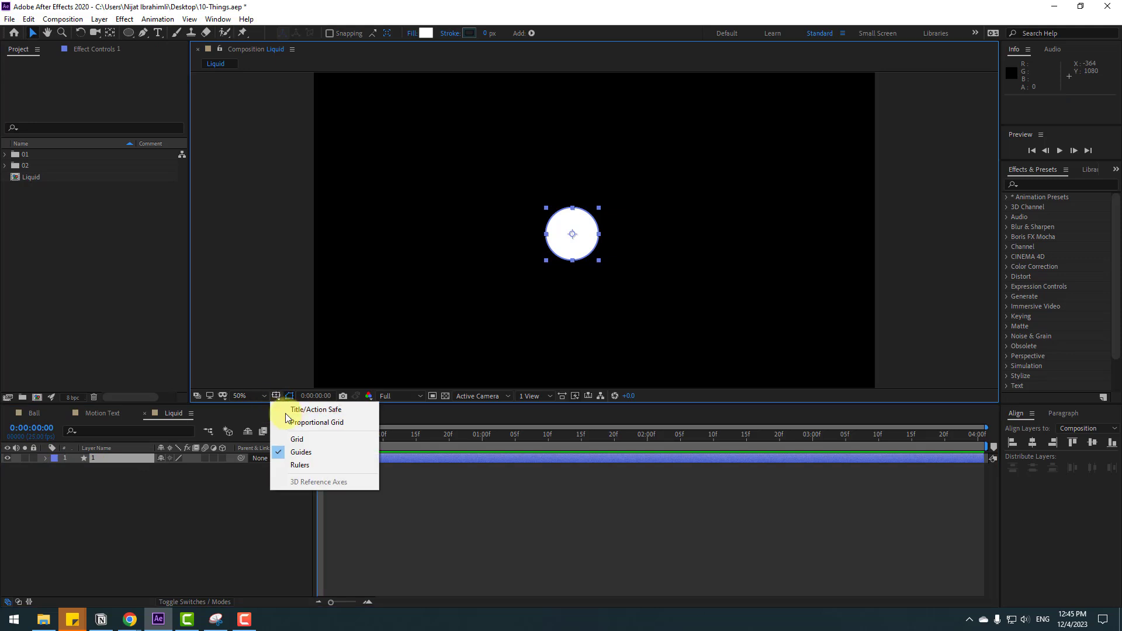
{"action": "left_click", "coordinate": [311, 410]}
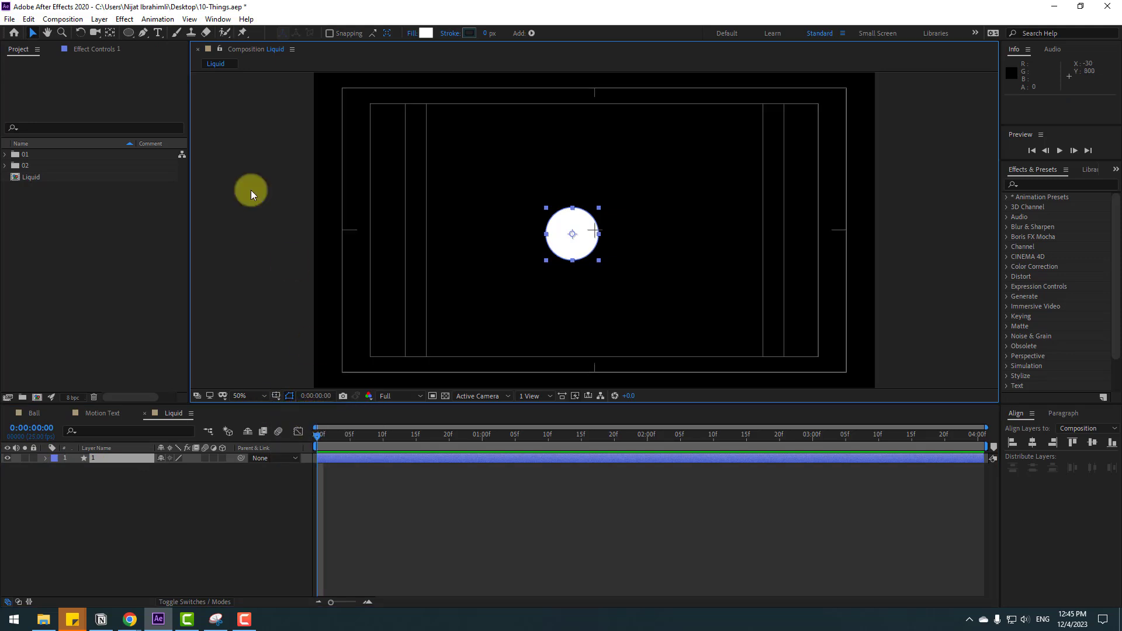
Centre circle "1" in the Liquid composition, duplicate its layer and show the Position property of both circle layers
{"action": "left_click", "coordinate": [1032, 443]}
{"action": "left_click", "coordinate": [1089, 444]}
{"action": "left_click", "coordinate": [106, 458]}
{"action": "key", "text": "ctrl+d"}
{"action": "left_click_drag", "start_coordinate": [90, 523], "coordinate": [114, 415]}
{"action": "key", "text": "p"}
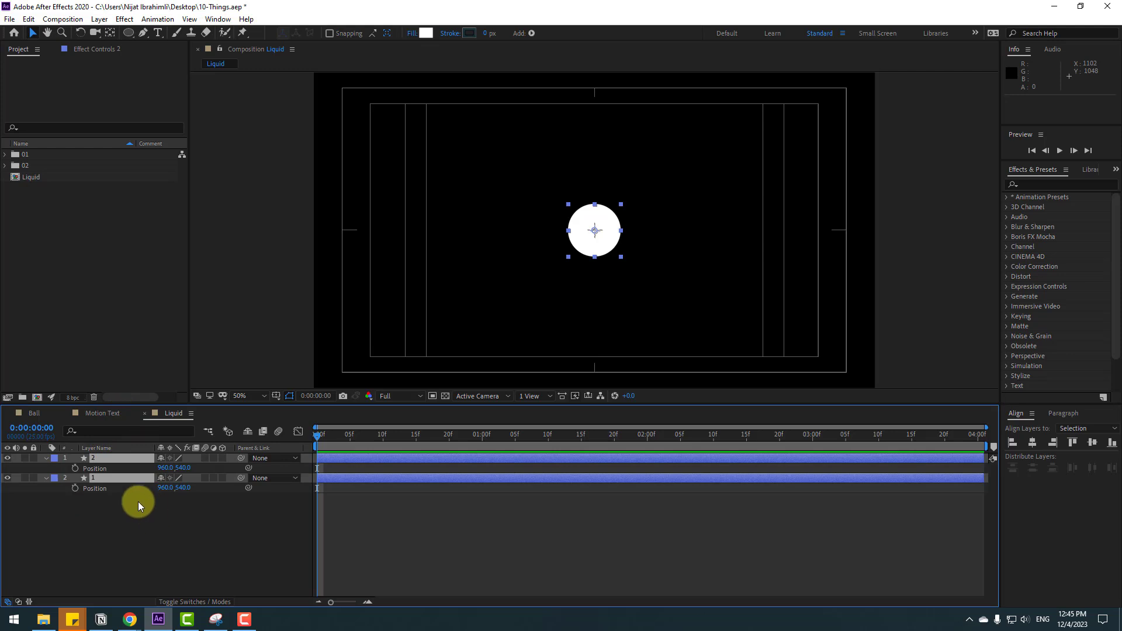
Keyframe both circles' Position at the start, and at 0:00:00:09 set circle 2 to 1235, 540 and circle 1 to 736, 540
{"action": "left_click", "coordinate": [75, 468]}
{"action": "left_click_drag", "start_coordinate": [346, 436], "coordinate": [376, 439]}
{"action": "left_click", "coordinate": [222, 498]}
{"action": "left_click_drag", "start_coordinate": [166, 468], "coordinate": [326, 468]}
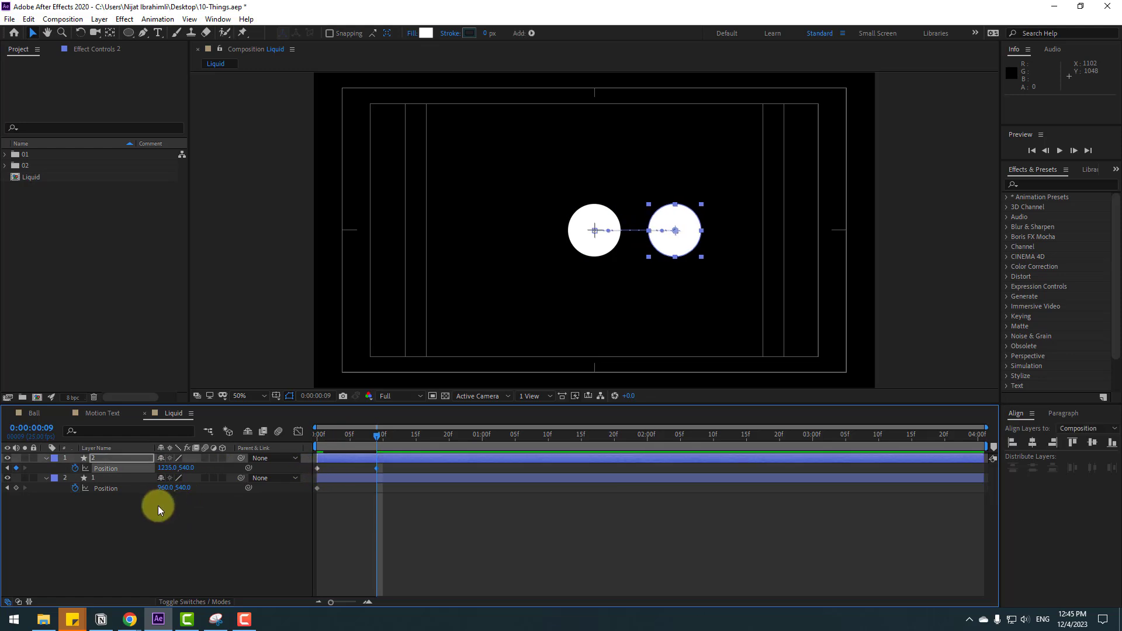
{"action": "left_click_drag", "start_coordinate": [165, 492], "coordinate": [51, 496]}
{"action": "key", "text": "space"}
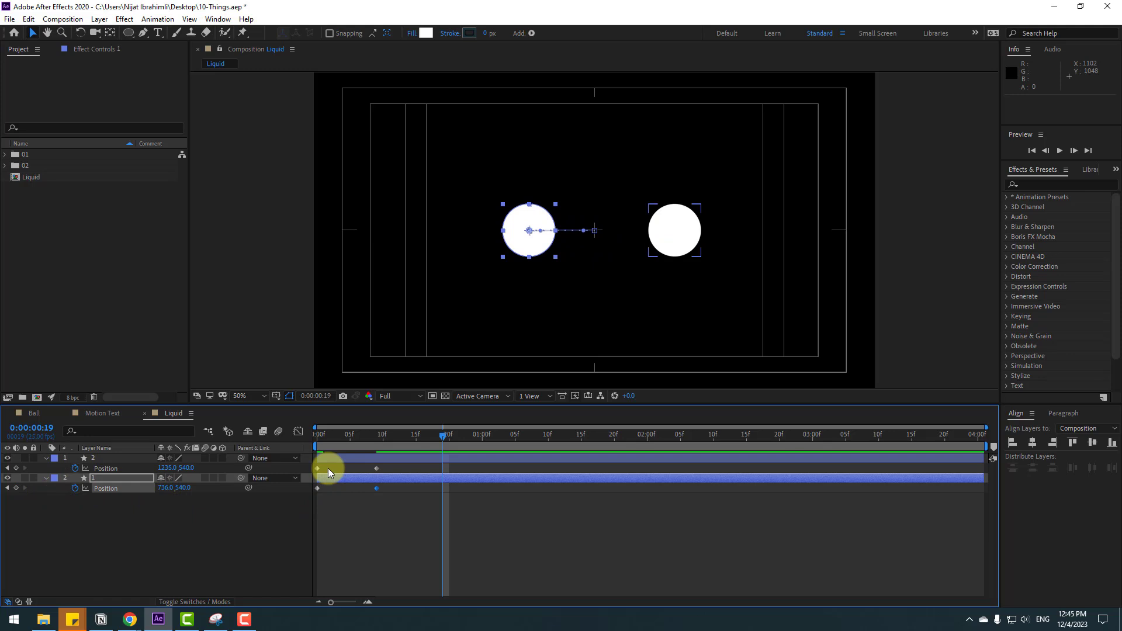
Copy the starting Position keyframes of both circles to 0:00:00:19 so they return to the centre
{"action": "left_click_drag", "start_coordinate": [328, 468], "coordinate": [314, 492]}
{"action": "key", "text": "ctrl+c"}
{"action": "key", "text": "ctrl+v"}
{"action": "key", "text": "ctrl+c"}
{"action": "key", "text": "ctrl+v"}
Apply Easy Ease to all Position keyframes of both circles and preview the motion
{"action": "left_click_drag", "start_coordinate": [456, 470], "coordinate": [318, 489]}
{"action": "right_click", "coordinate": [318, 489]}
{"action": "mouse_move", "coordinate": [374, 481]}
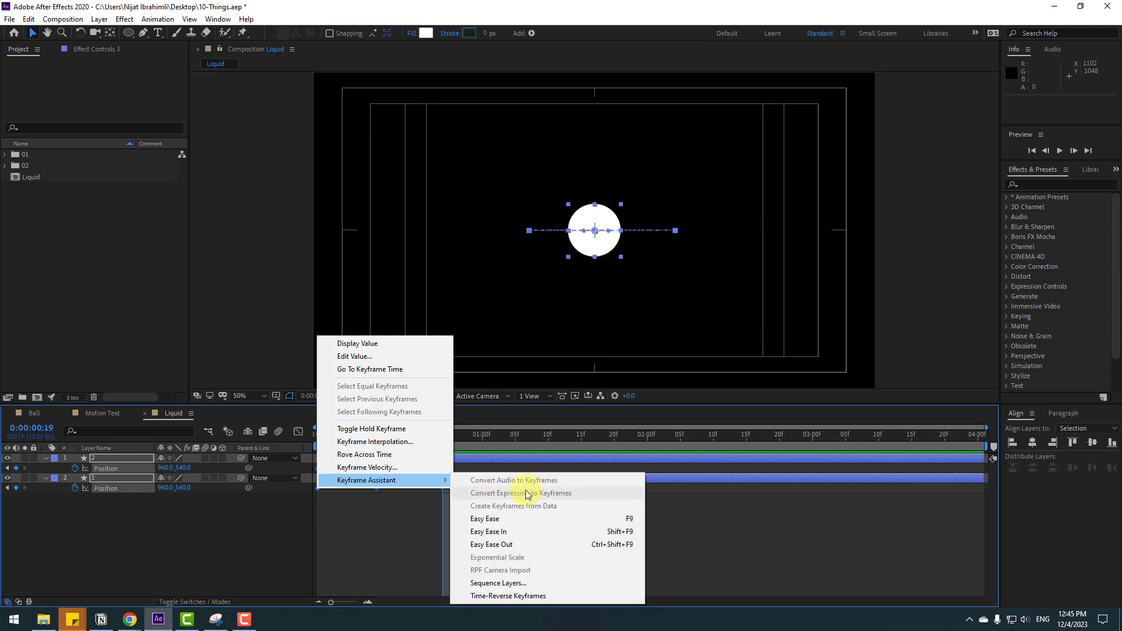
{"action": "left_click", "coordinate": [525, 519]}
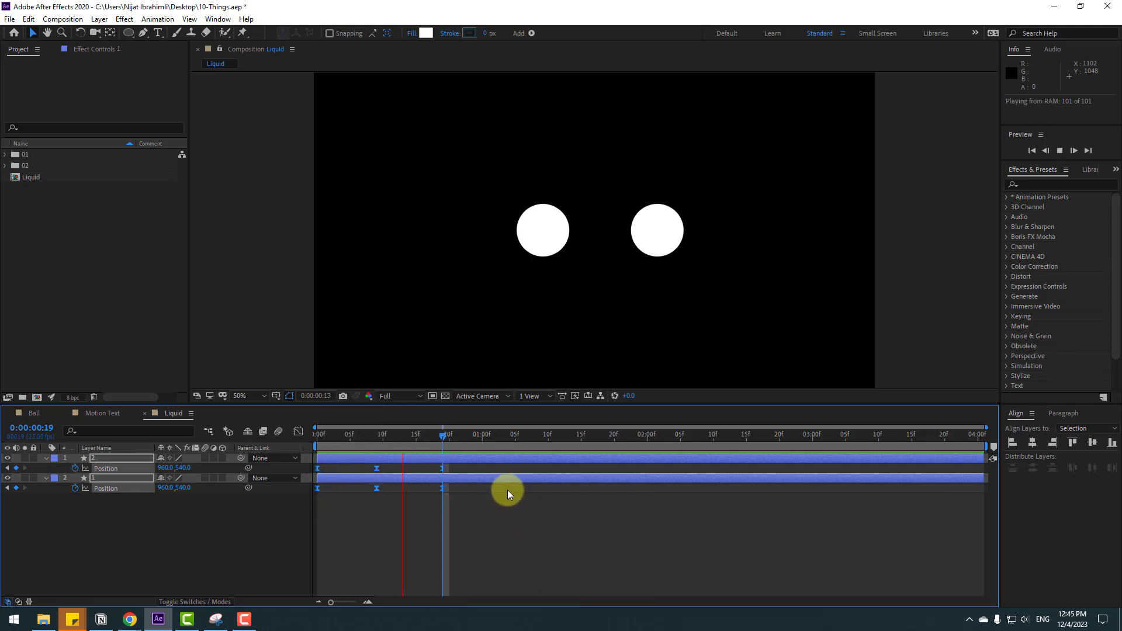
{"action": "key", "text": "space"}
Stretch both circles' keyframes proportionally so the last ones fall at about 0:00:01:14, and preview the slower motion
{"action": "left_click_drag", "start_coordinate": [468, 468], "coordinate": [309, 500]}
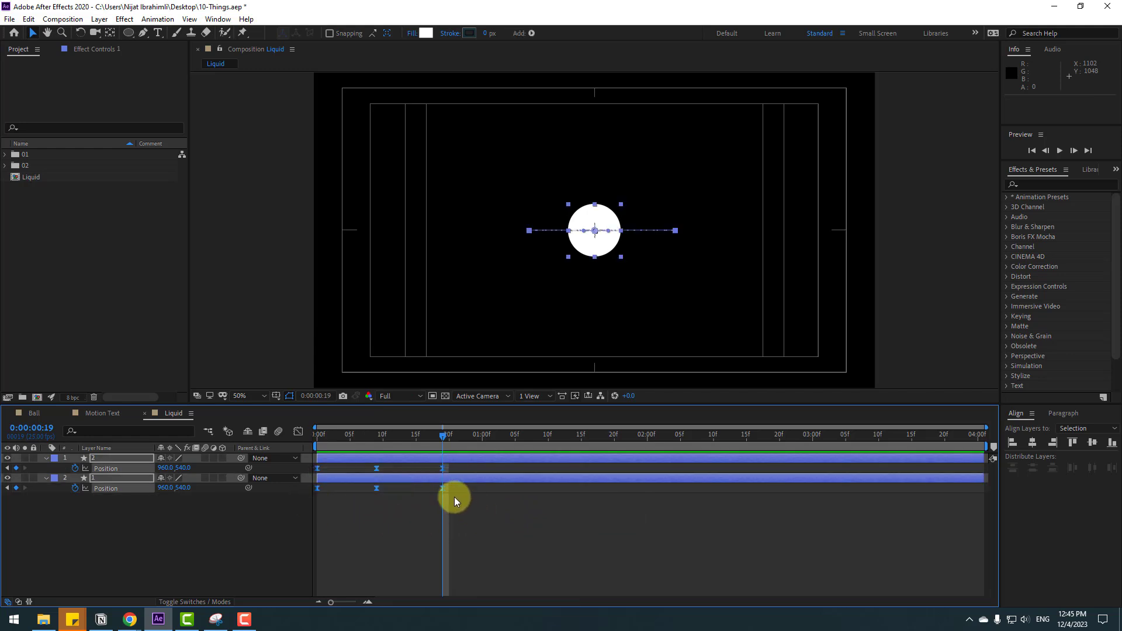
{"action": "left_click_drag", "start_coordinate": [441, 489], "coordinate": [520, 493]}
{"action": "key", "text": "space"}
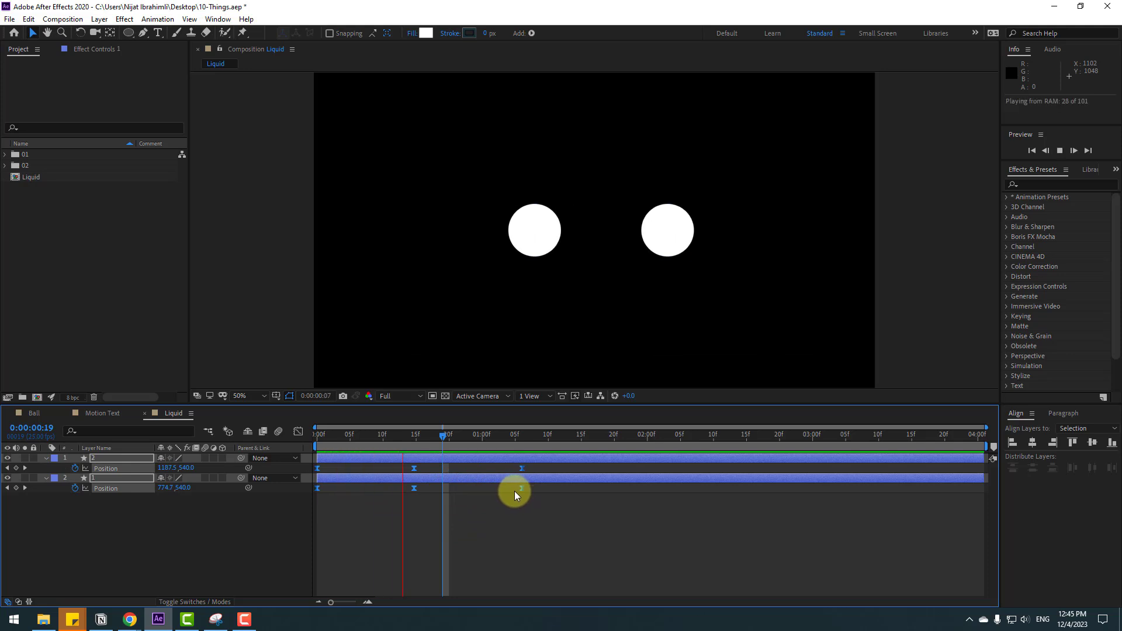
{"action": "key", "text": "space"}
{"action": "left_click_drag", "start_coordinate": [520, 489], "coordinate": [570, 487]}
{"action": "key", "text": "space"}
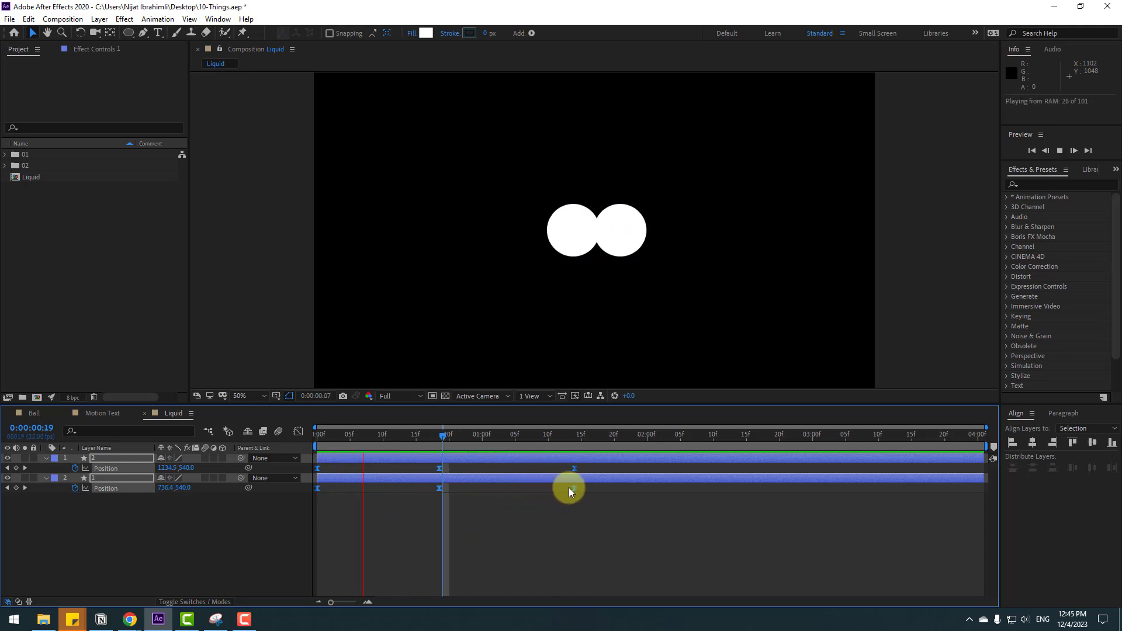
Add an adjustment layer above the two circle layers
{"action": "left_click", "coordinate": [122, 555]}
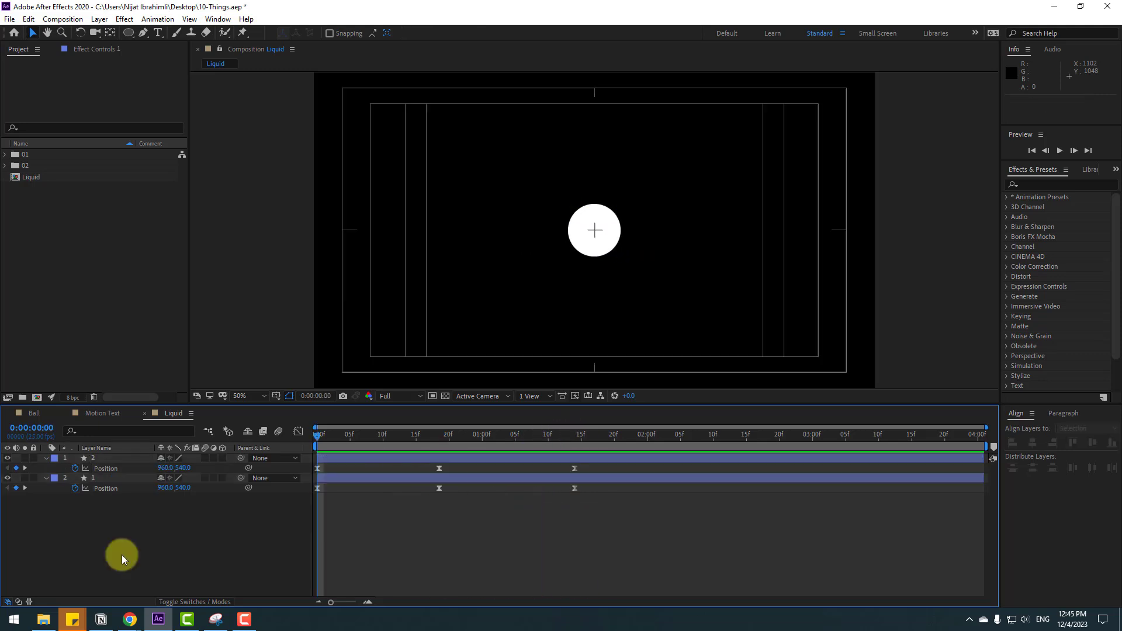
{"action": "right_click", "coordinate": [145, 546]}
{"action": "mouse_move", "coordinate": [222, 424]}
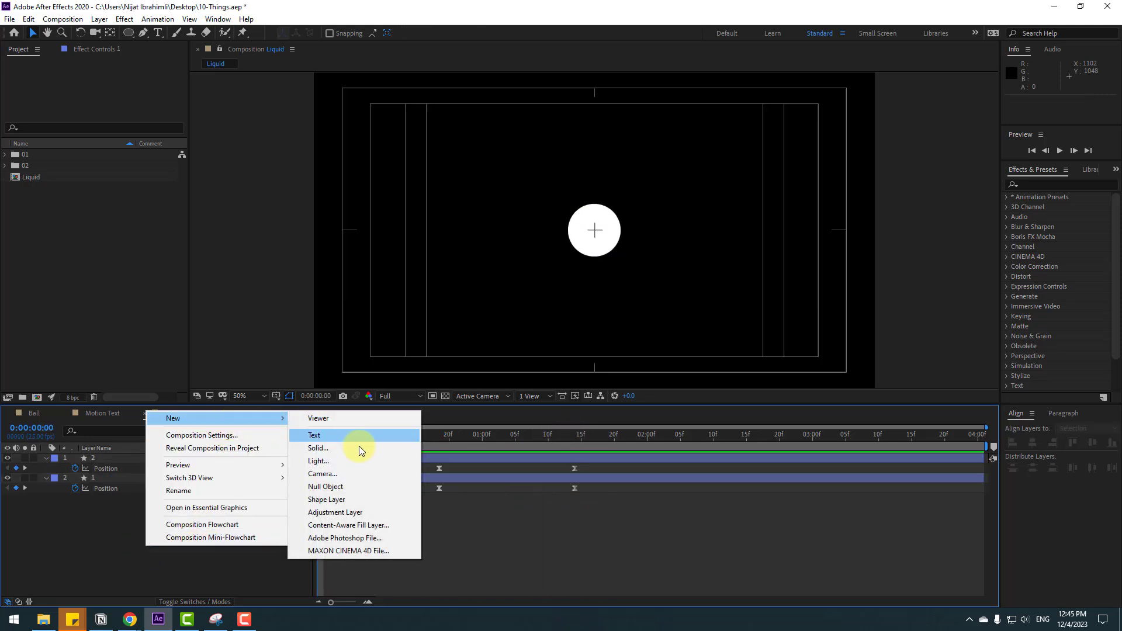
{"action": "left_click", "coordinate": [345, 514]}
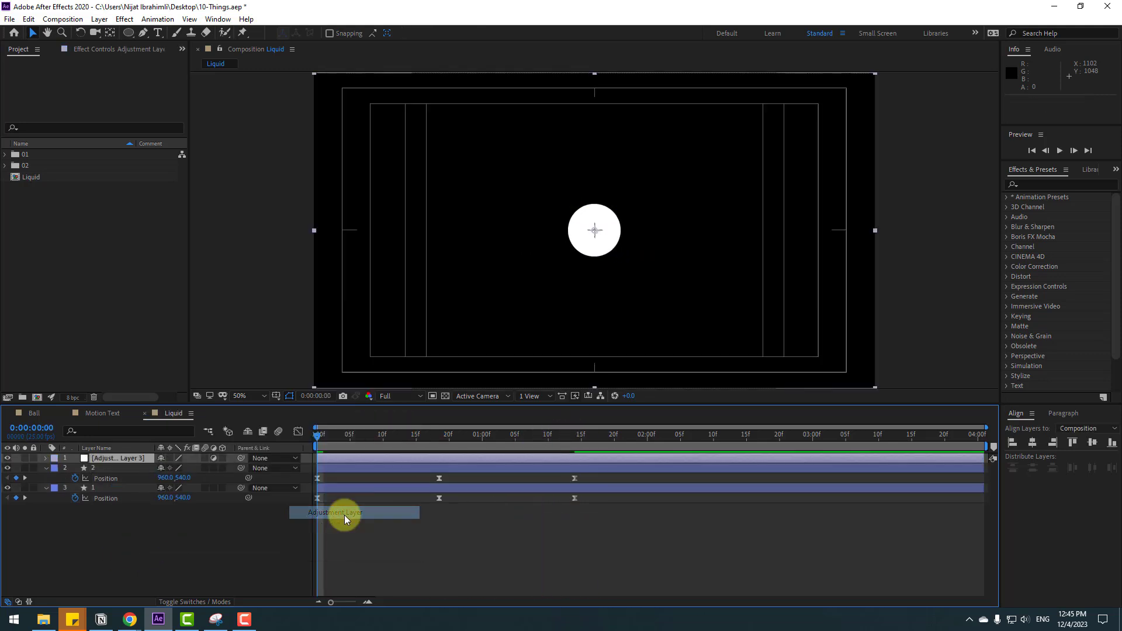
Apply Fast Box Blur to the adjustment layer with a Blur Radius of 45 and check it along the timeline
{"action": "left_click", "coordinate": [1027, 184]}
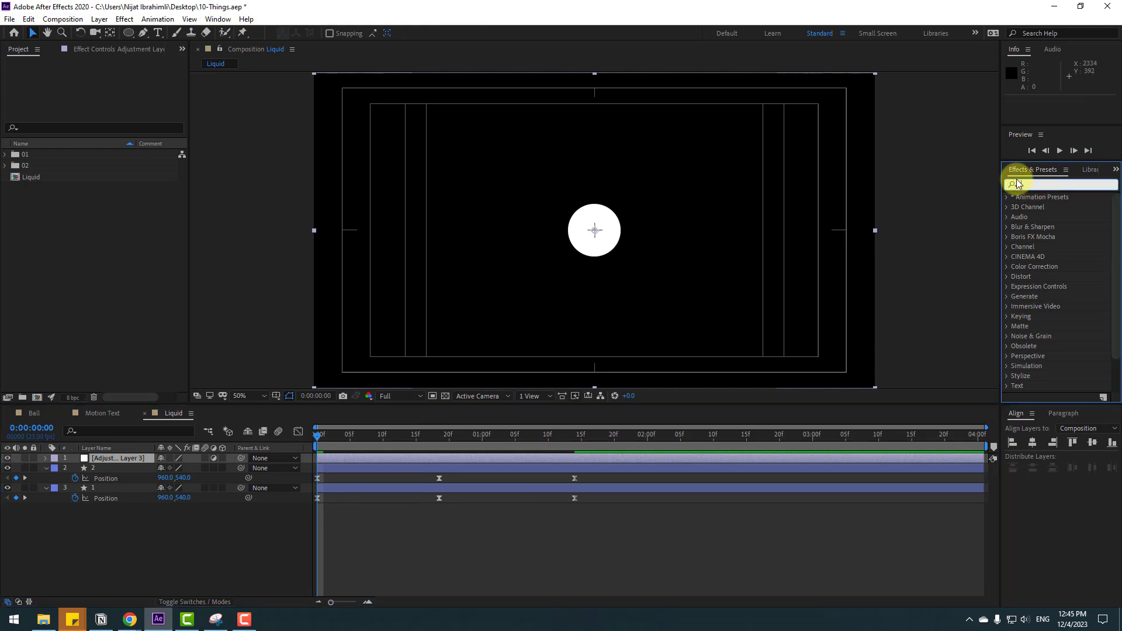
{"action": "type", "text": "fast box"}
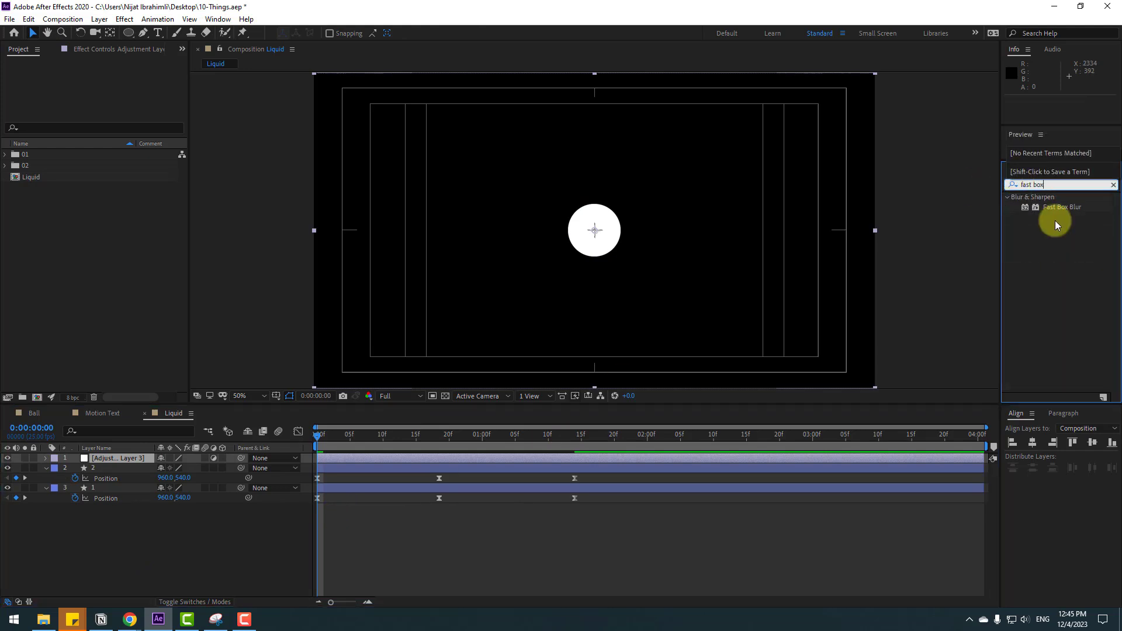
{"action": "left_click_drag", "start_coordinate": [1069, 208], "coordinate": [108, 456]}
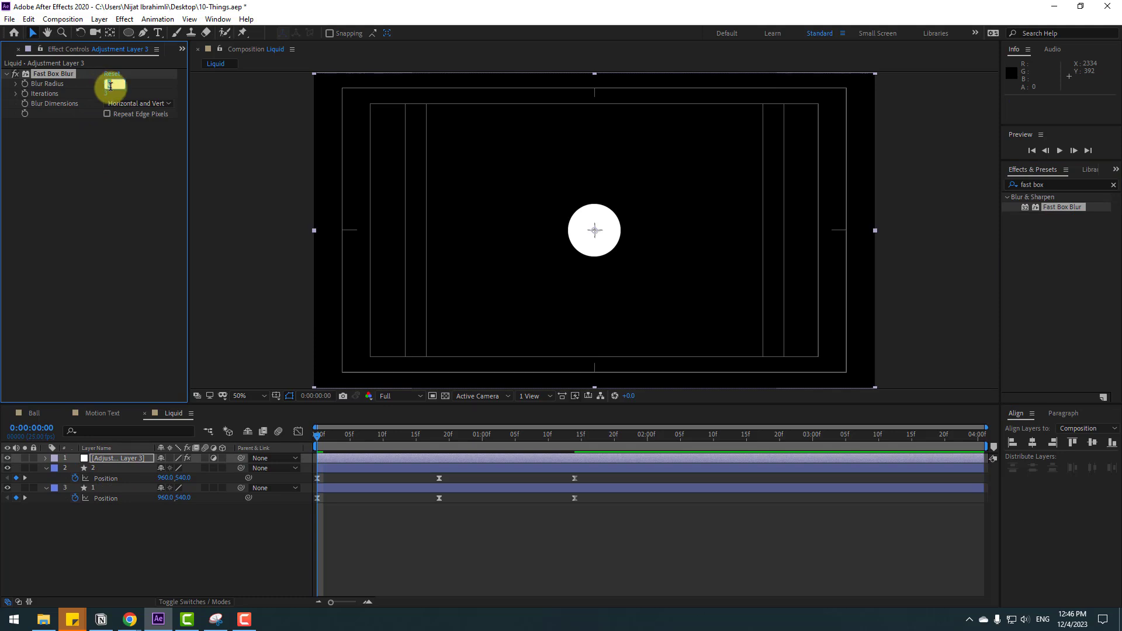
{"action": "type", "text": "45"}
{"action": "key", "text": "Return"}
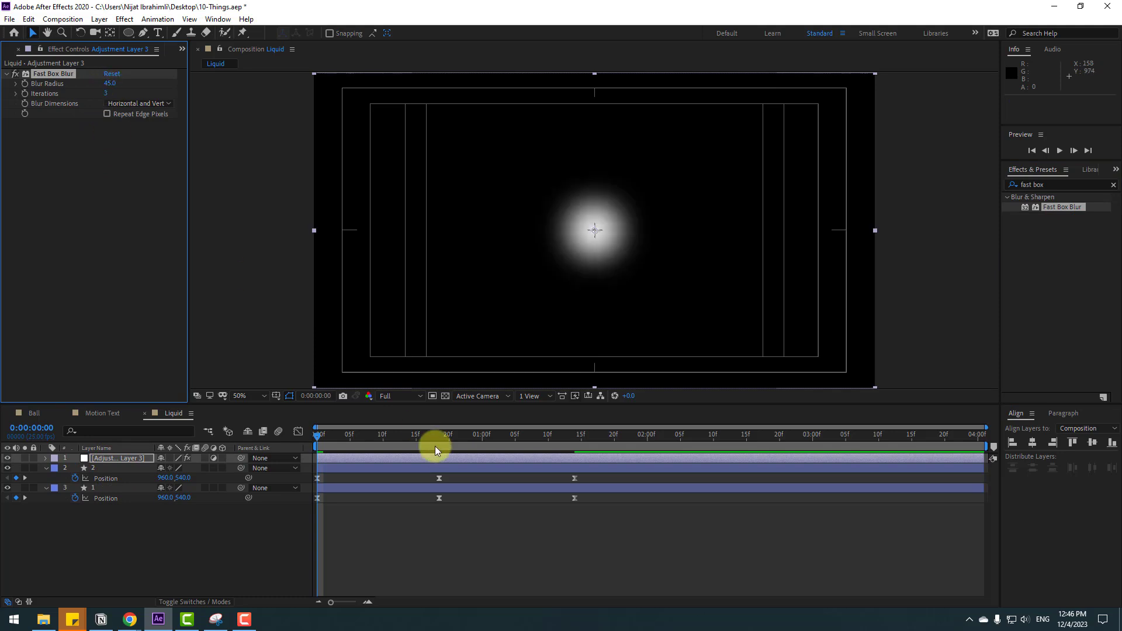
{"action": "left_click_drag", "start_coordinate": [332, 436], "coordinate": [555, 436]}
{"action": "key", "text": "Home"}
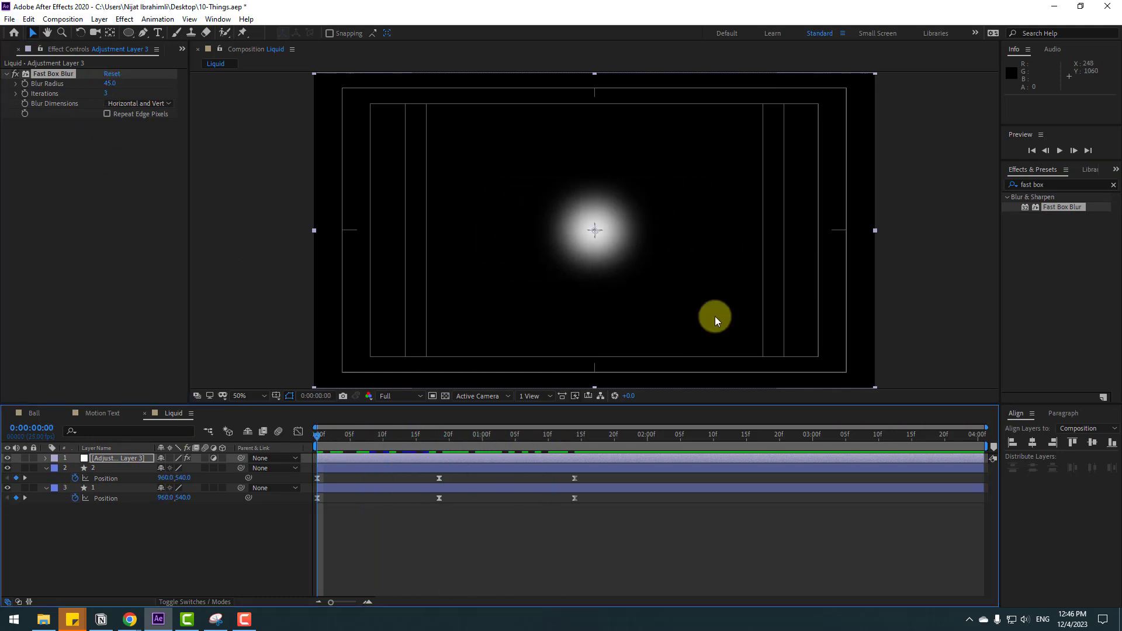
Apply Matte Choker to the adjustment layer and set Gray Level Softness 1 to 0%
{"action": "left_click", "coordinate": [1054, 185]}
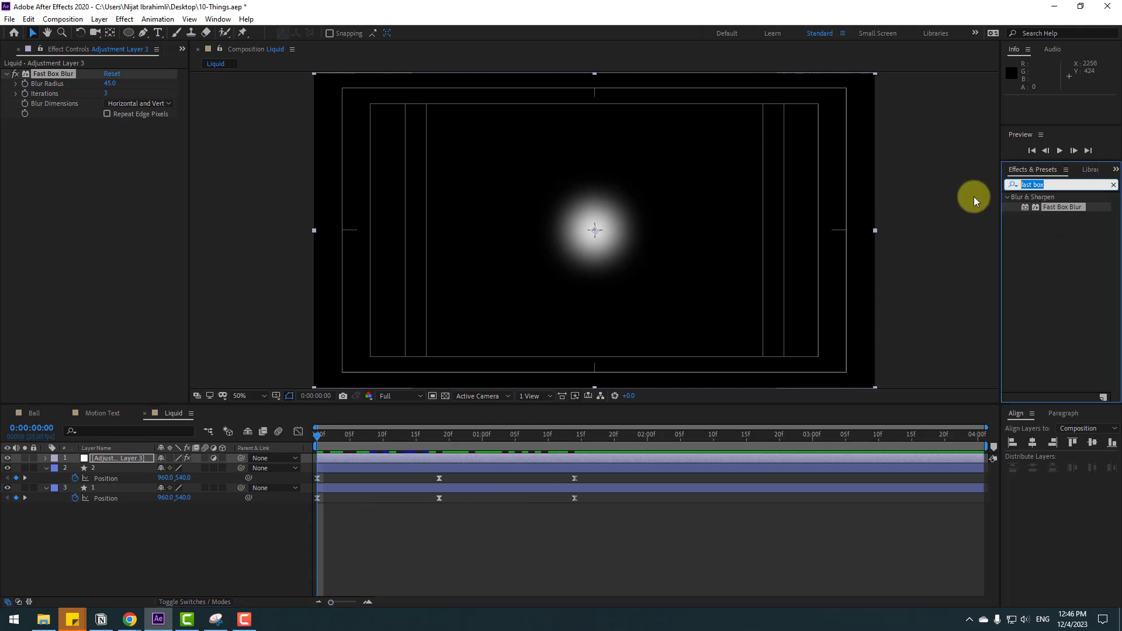
{"action": "type", "text": "matte c"}
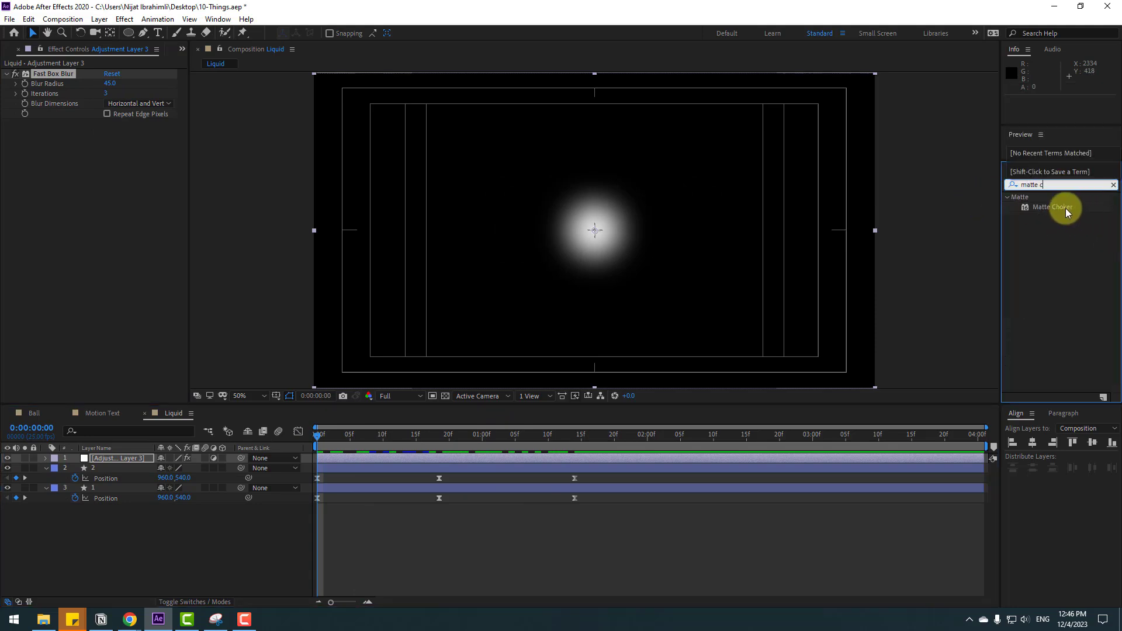
{"action": "left_click_drag", "start_coordinate": [1065, 208], "coordinate": [125, 453]}
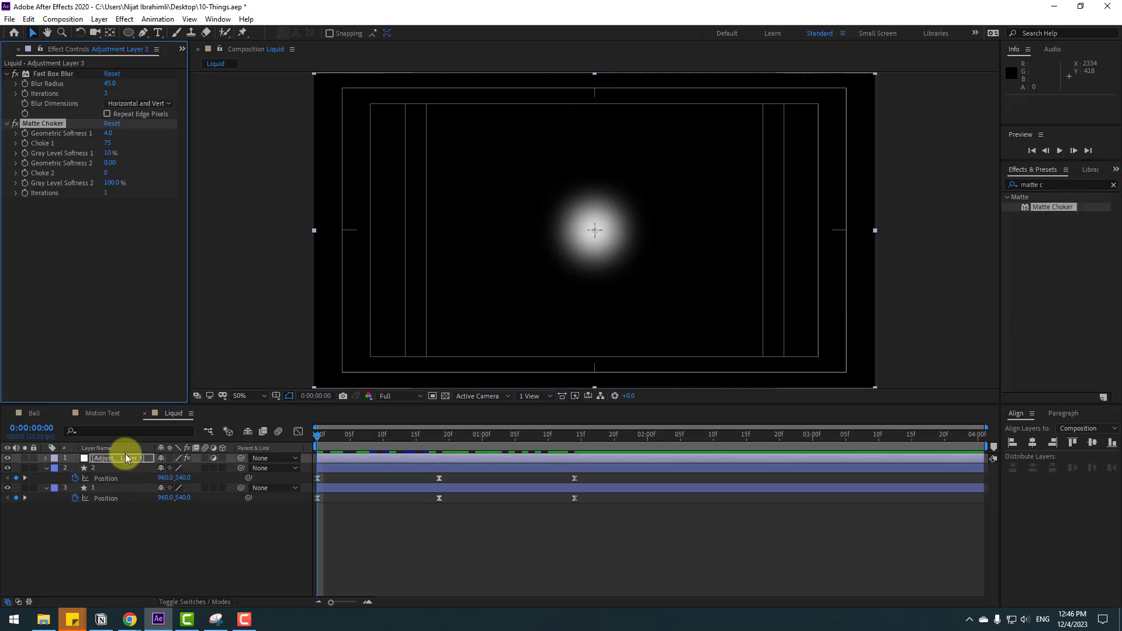
{"action": "left_click", "coordinate": [119, 261]}
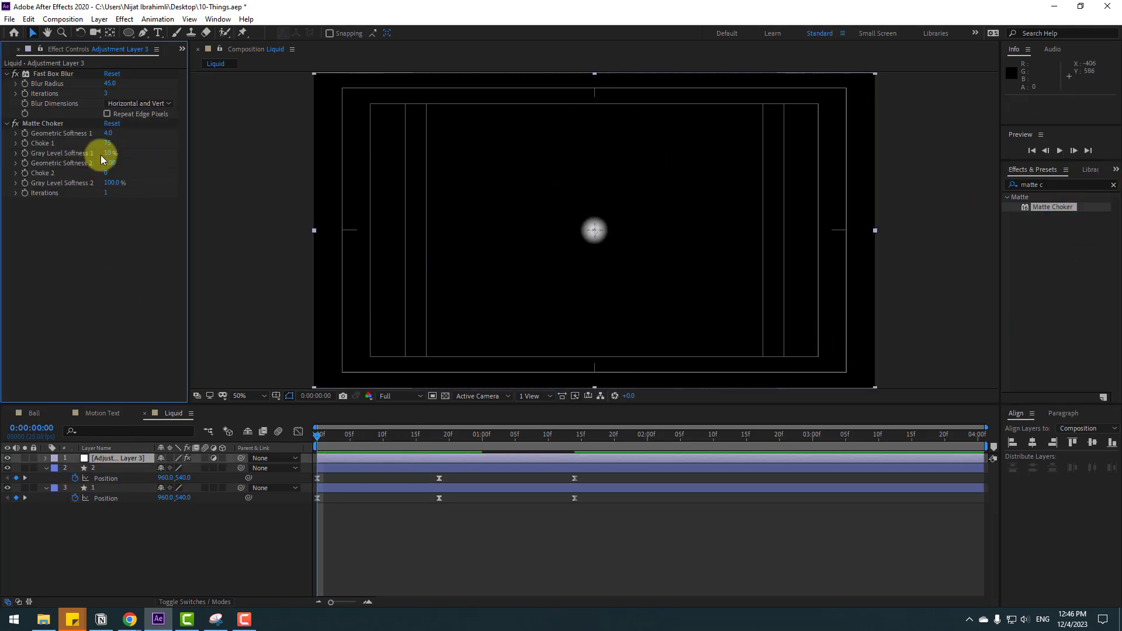
{"action": "key", "text": "Return"}
Scale both circle layers up to 294% and preview the liquid merge
{"action": "left_click_drag", "start_coordinate": [107, 517], "coordinate": [268, 468]}
{"action": "key", "text": "s"}
{"action": "key", "text": "space"}
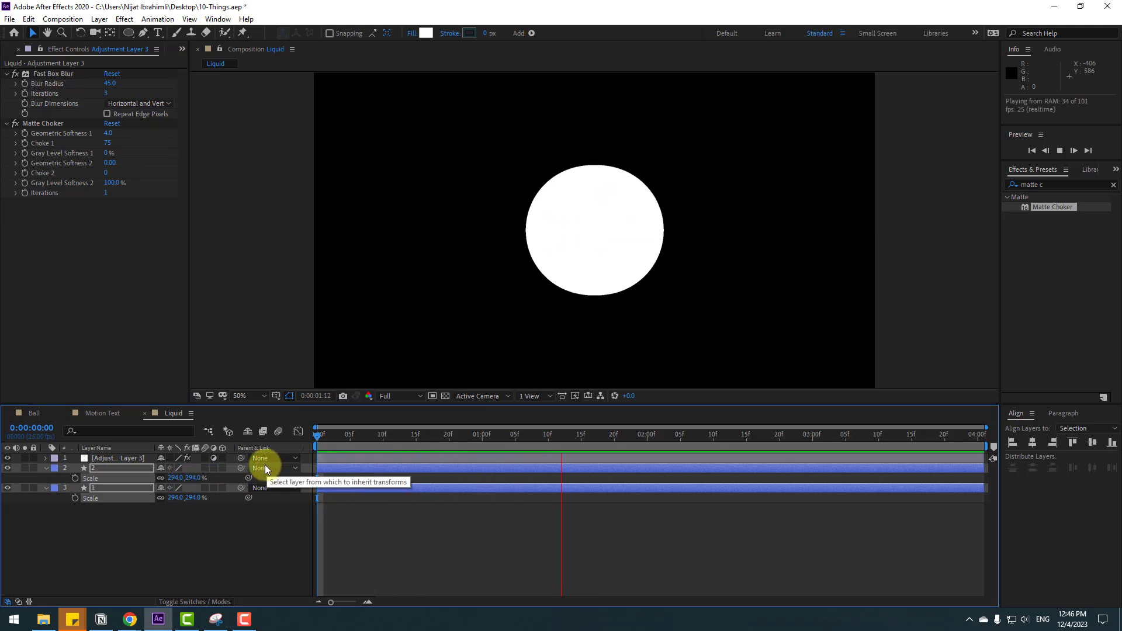
{"action": "key", "text": "space"}
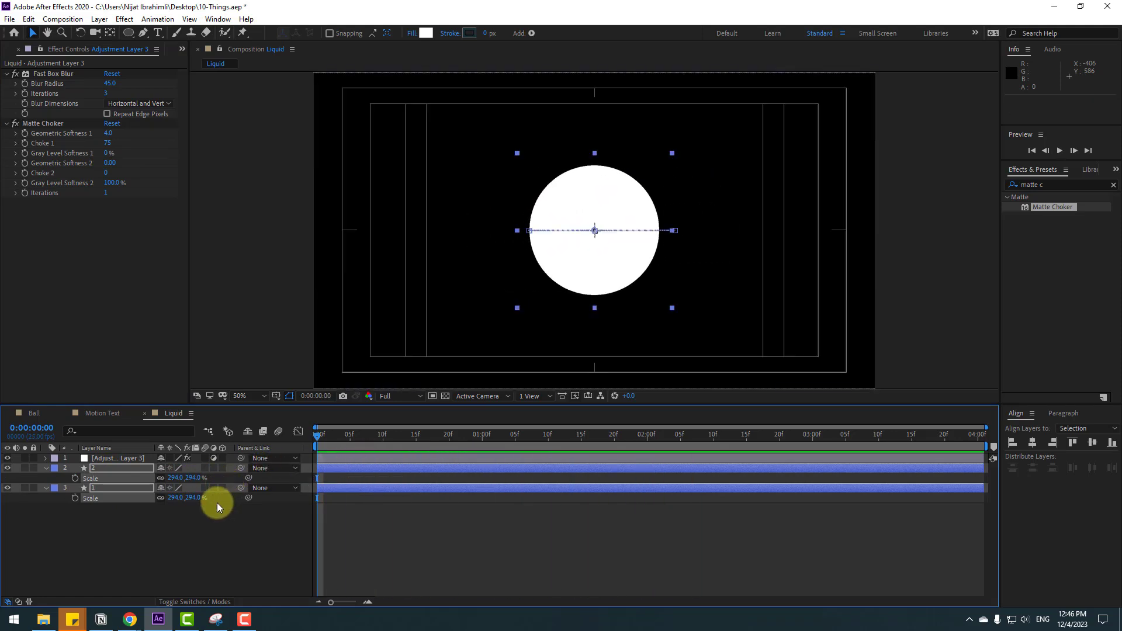
At the middle keyframes (0:00:00:18), set circle 2's Position to 1497, 540 and circle 1's to 498, 540, and preview
{"action": "key", "text": "p"}
{"action": "left_click_drag", "start_coordinate": [431, 437], "coordinate": [442, 445]}
{"action": "left_click", "coordinate": [446, 513]}
{"action": "left_click", "coordinate": [439, 479]}
{"action": "key", "text": "j"}
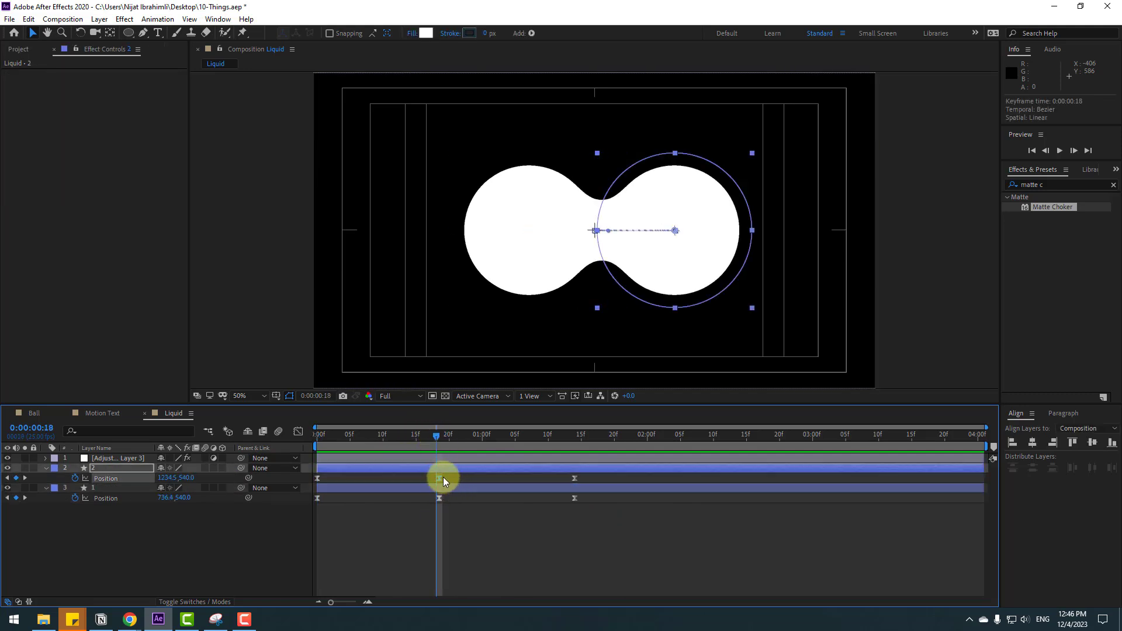
{"action": "left_click_drag", "start_coordinate": [168, 477], "coordinate": [303, 471]}
{"action": "left_click", "coordinate": [439, 500]}
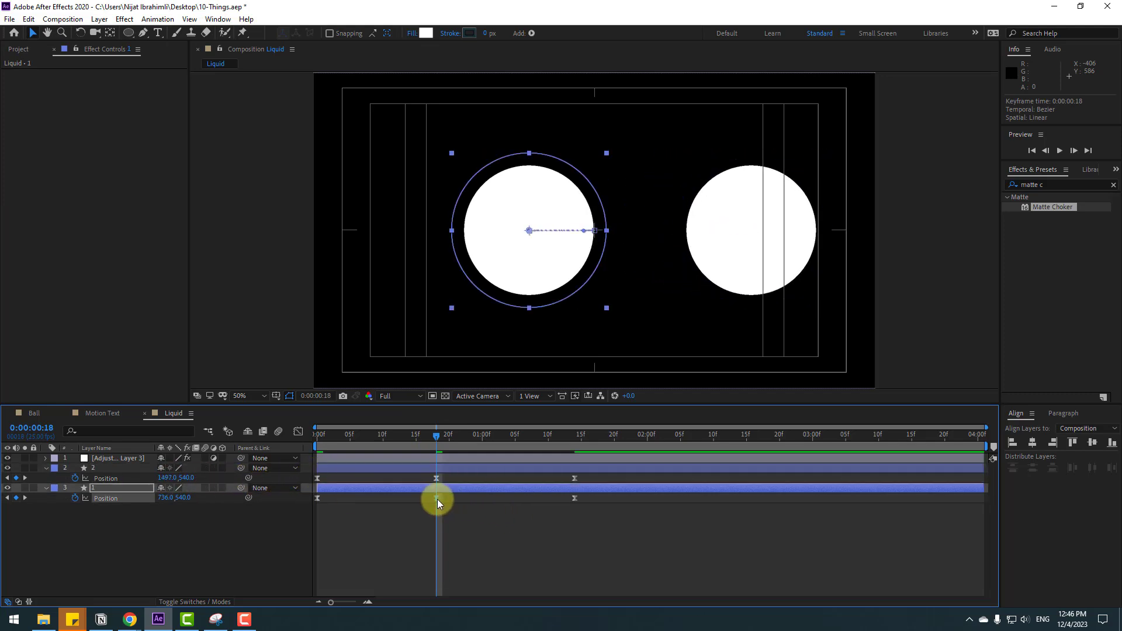
{"action": "left_click_drag", "start_coordinate": [163, 497], "coordinate": [25, 498]}
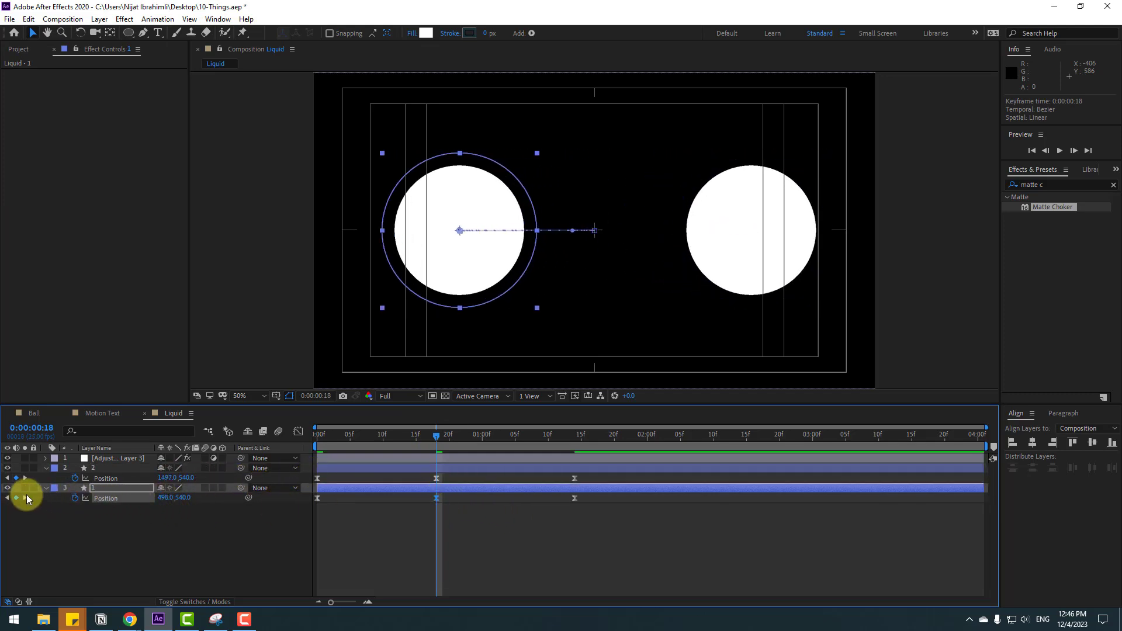
{"action": "key", "text": "space"}
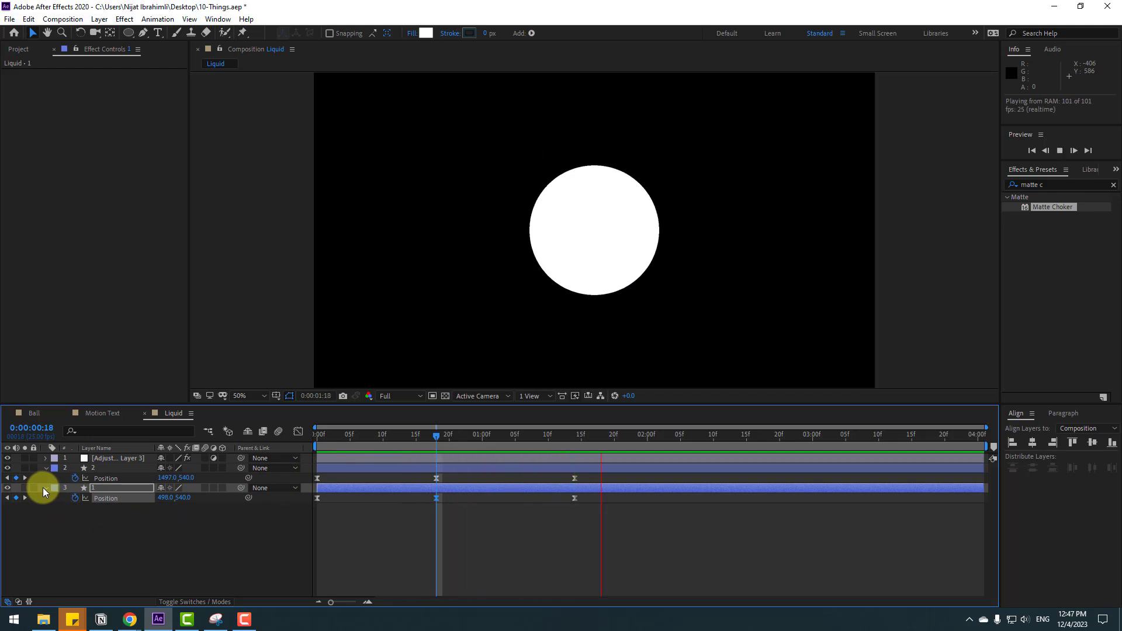
End the work area at 0:00:01:14 and preview the loop
{"action": "mouse_move", "coordinate": [587, 445]}
{"action": "left_mouse_down"}
{"action": "mouse_move", "coordinate": [552, 440]}
{"action": "mouse_move", "coordinate": [573, 435]}
{"action": "left_mouse_up"}
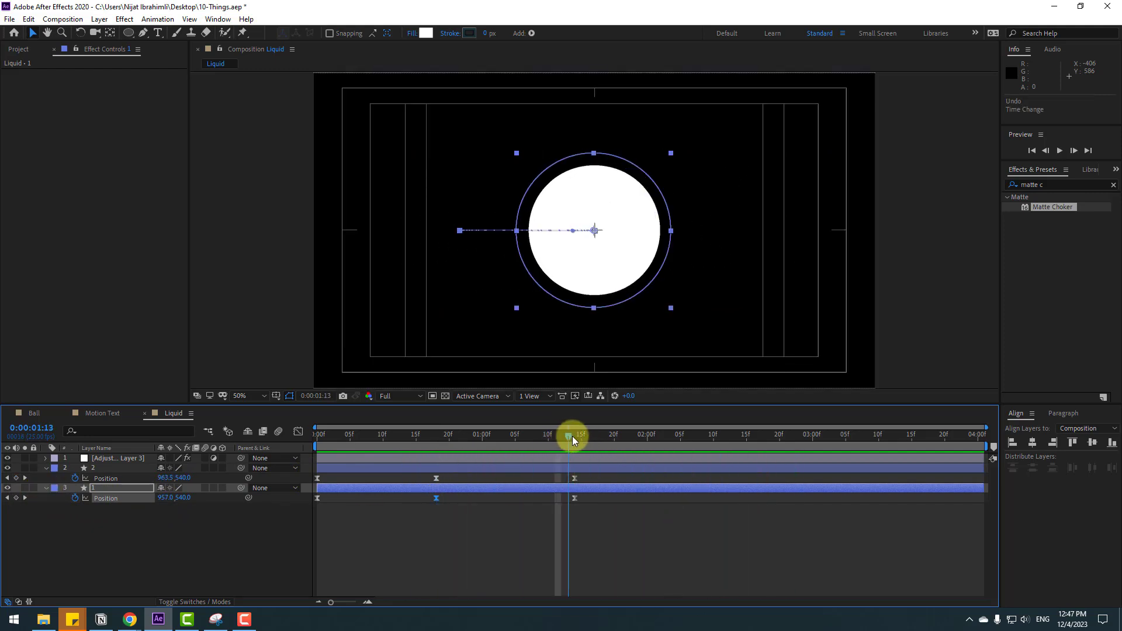
{"action": "key", "text": "n"}
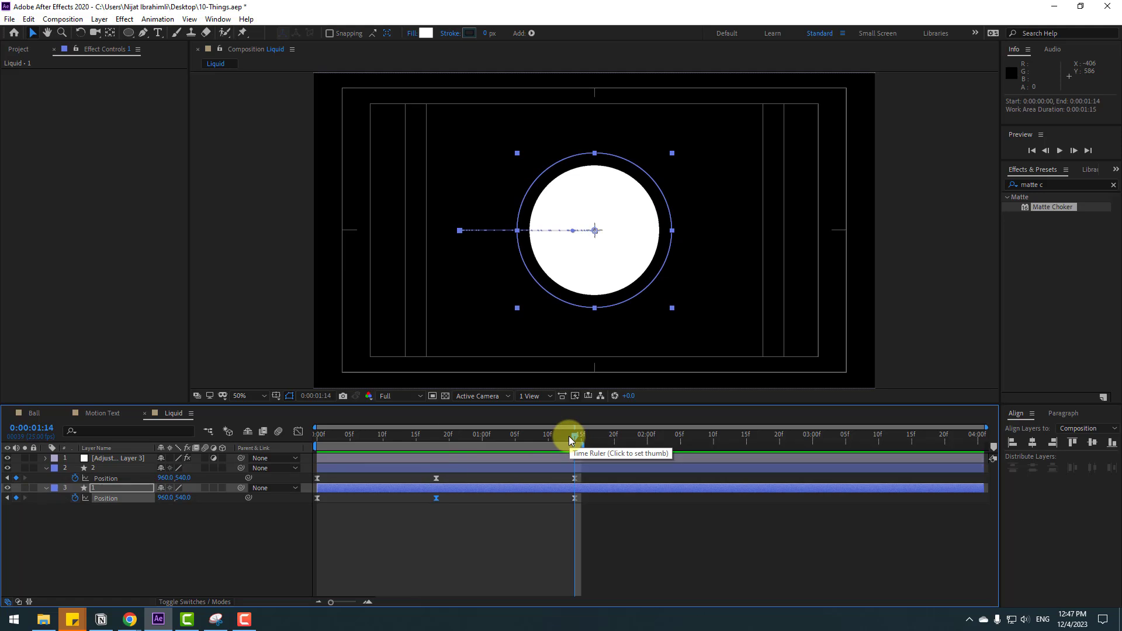
{"action": "key", "text": "space"}
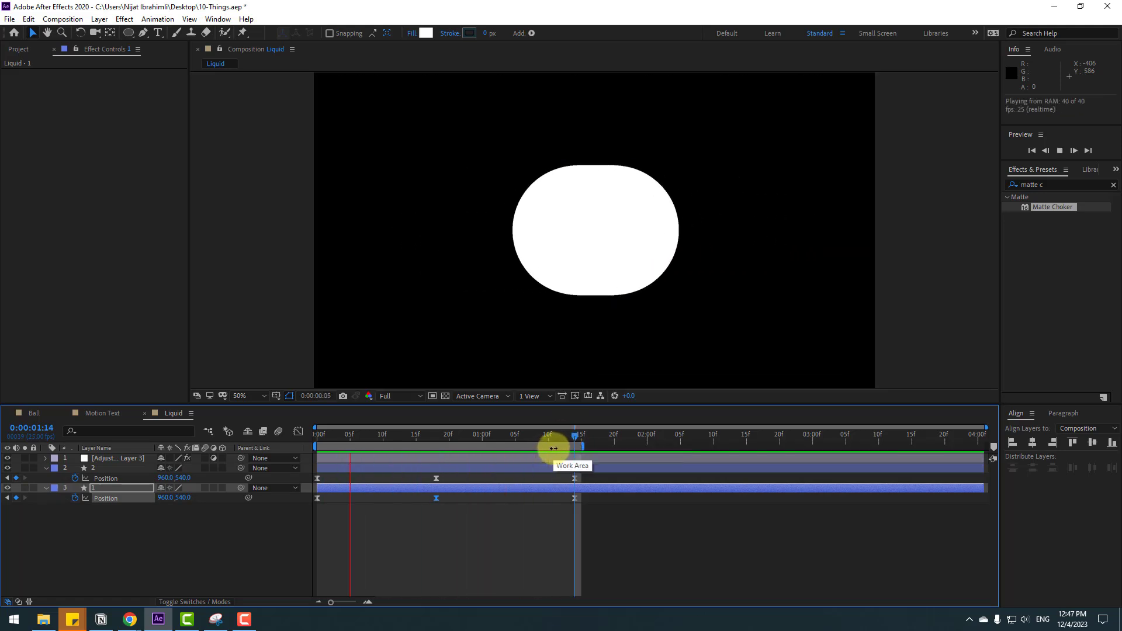
Duplicate circle layer 2 and move the copy to about 953, 852 at 0:00:00:18, and preview the animation
{"action": "left_click", "coordinate": [470, 436]}
{"action": "left_click", "coordinate": [163, 509]}
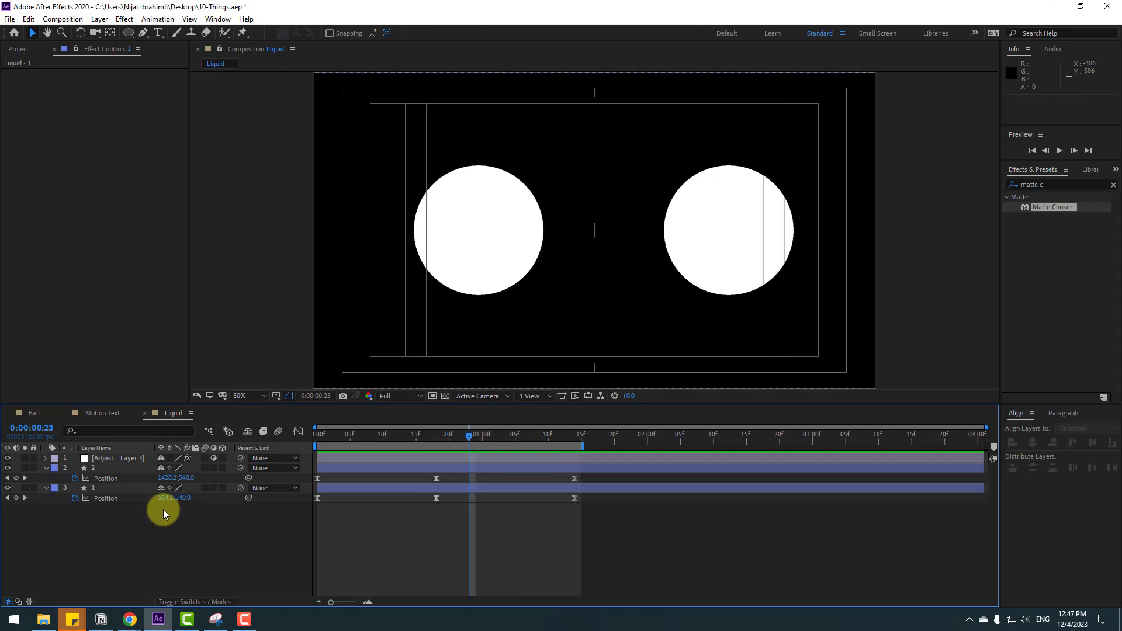
{"action": "left_click", "coordinate": [93, 468]}
{"action": "left_click", "coordinate": [434, 438]}
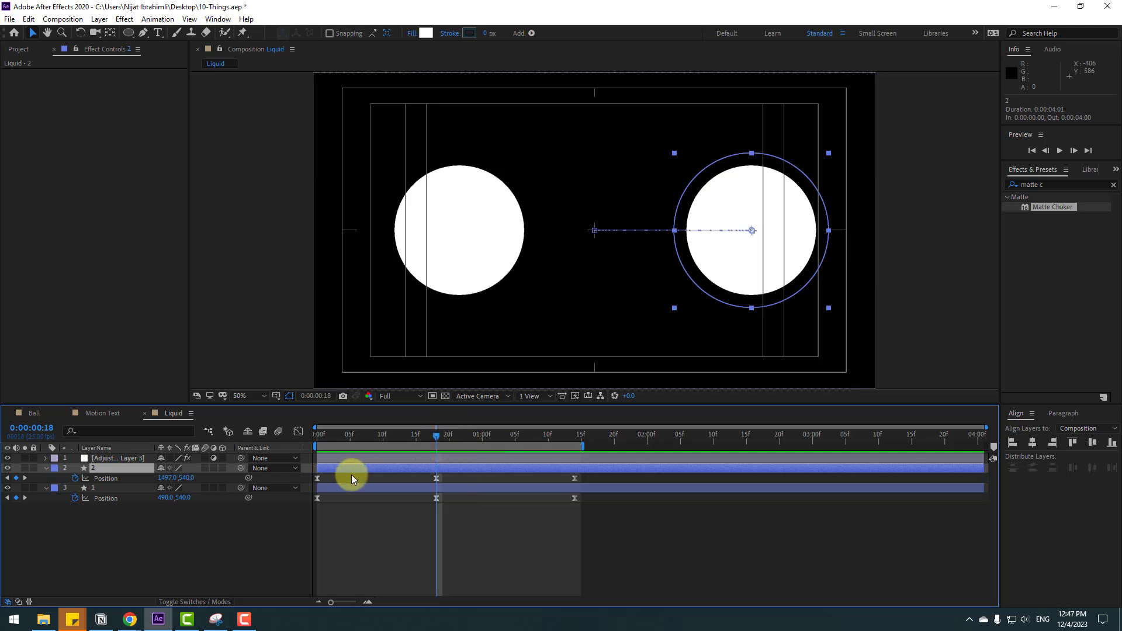
{"action": "key", "text": "ctrl+d"}
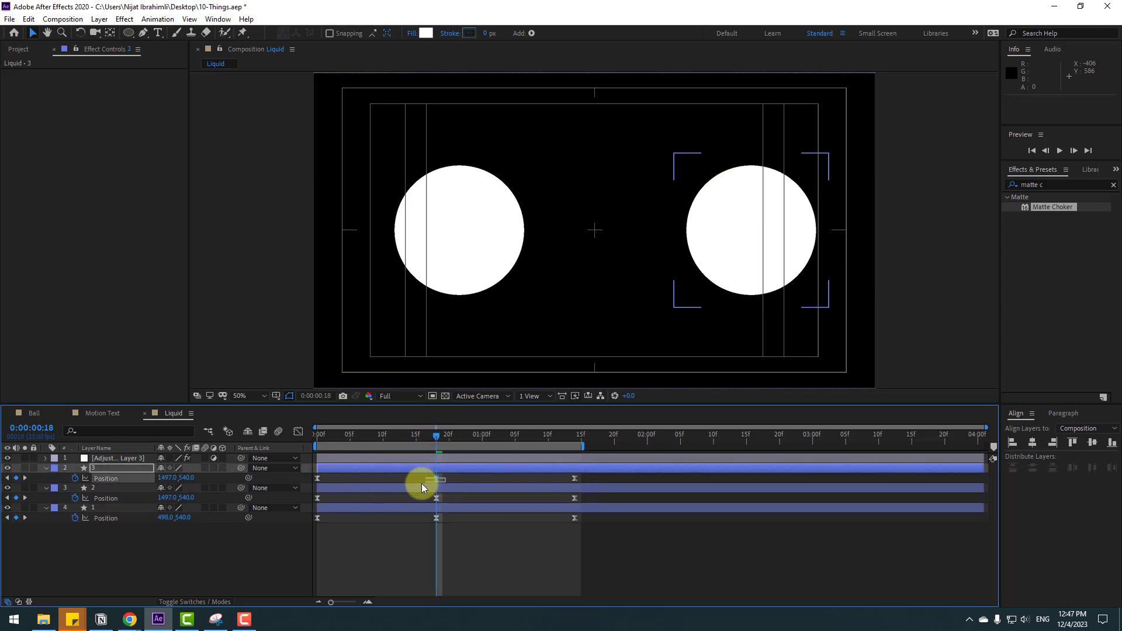
{"action": "left_click_drag", "start_coordinate": [737, 282], "coordinate": [602, 364]}
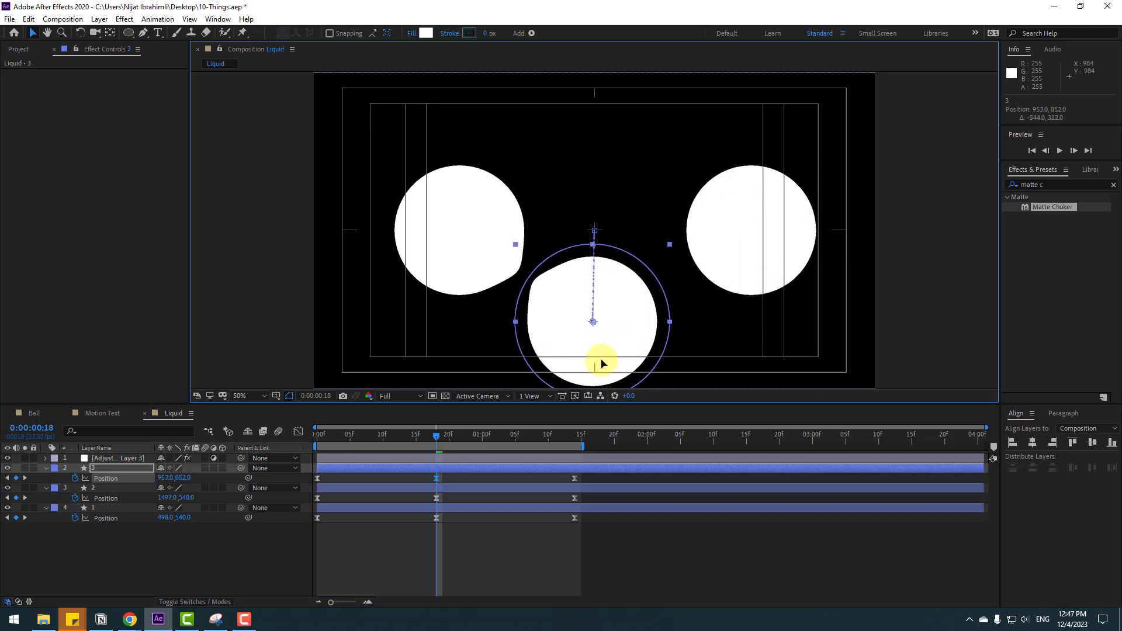
{"action": "key", "text": "space"}
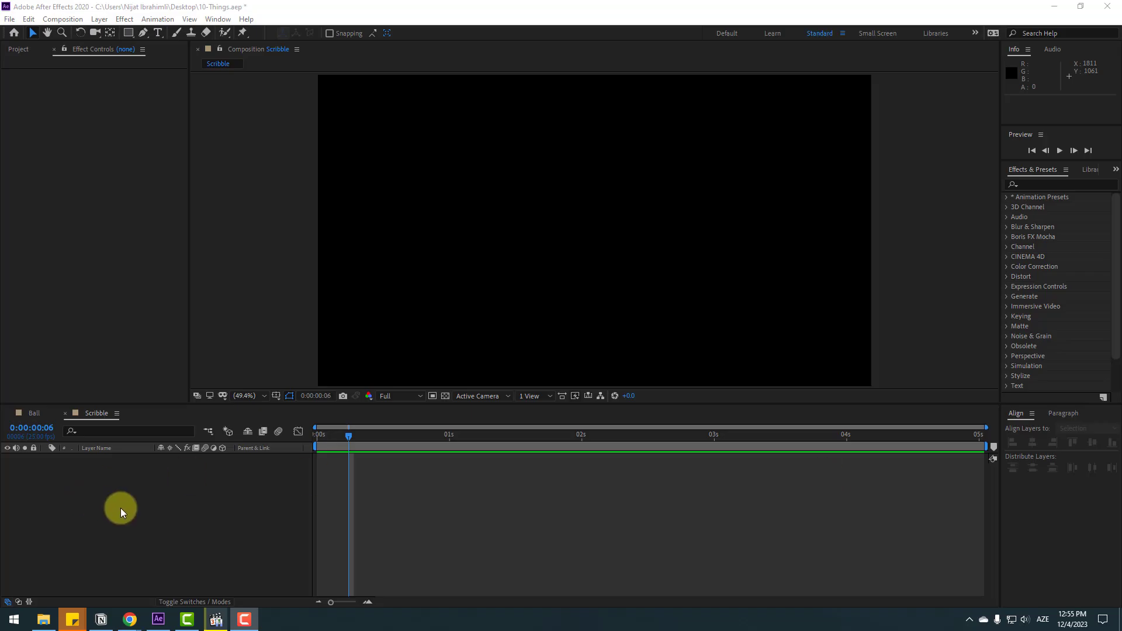
Create a white 1920 × 1080 solid named BG in the Scribble composition and lock its layer
{"action": "right_click", "coordinate": [120, 507]}
{"action": "mouse_move", "coordinate": [234, 384]}
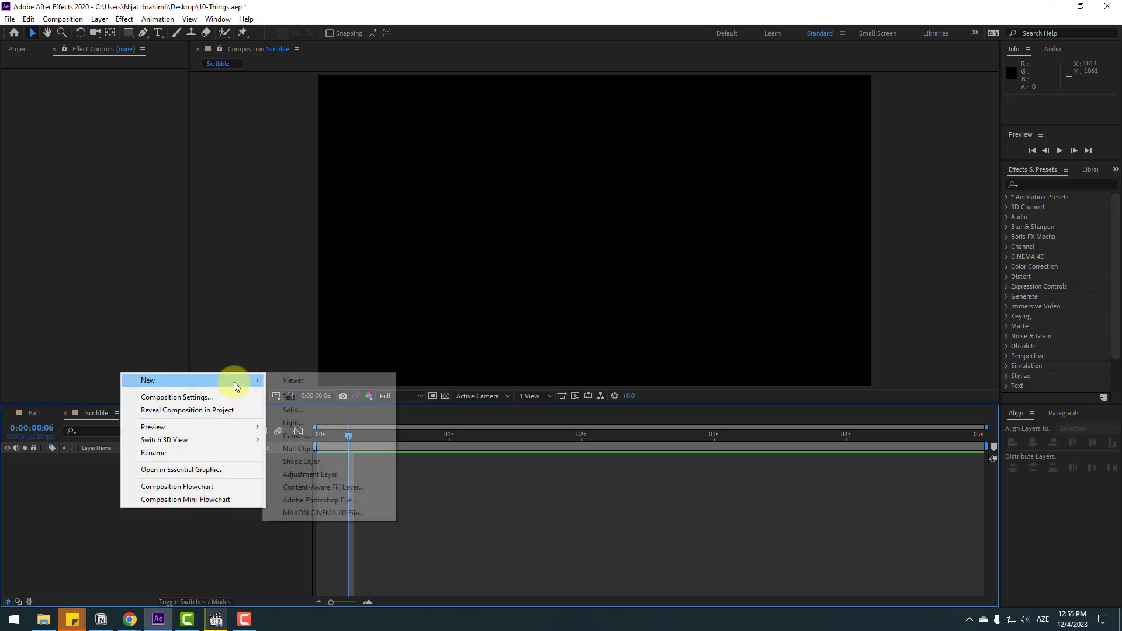
{"action": "left_click", "coordinate": [303, 410]}
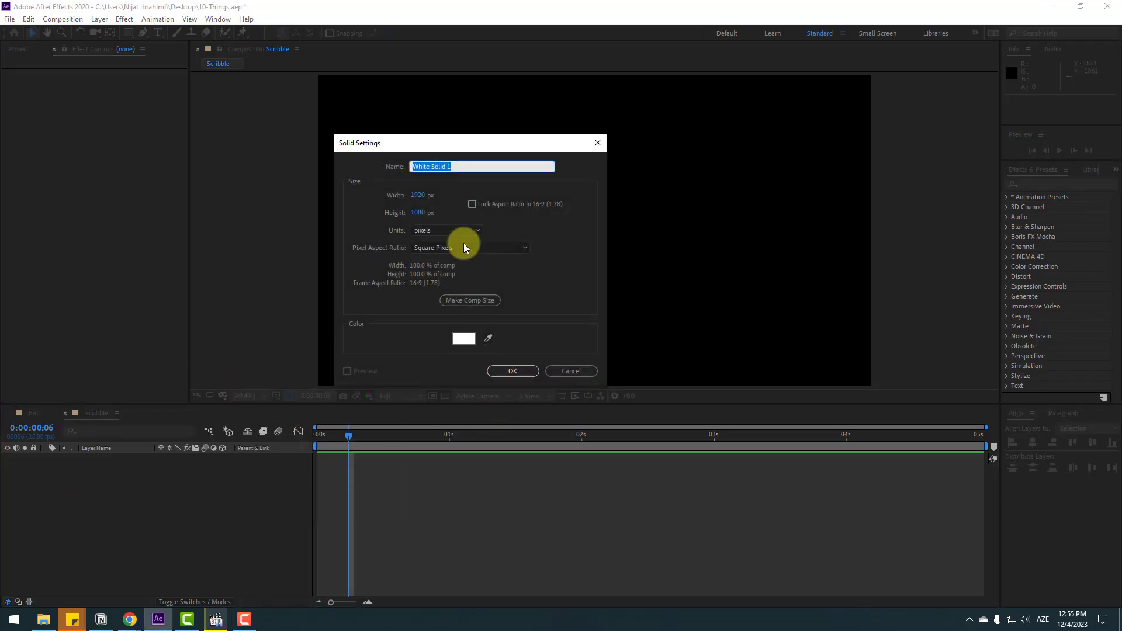
{"action": "type", "text": "BG"}
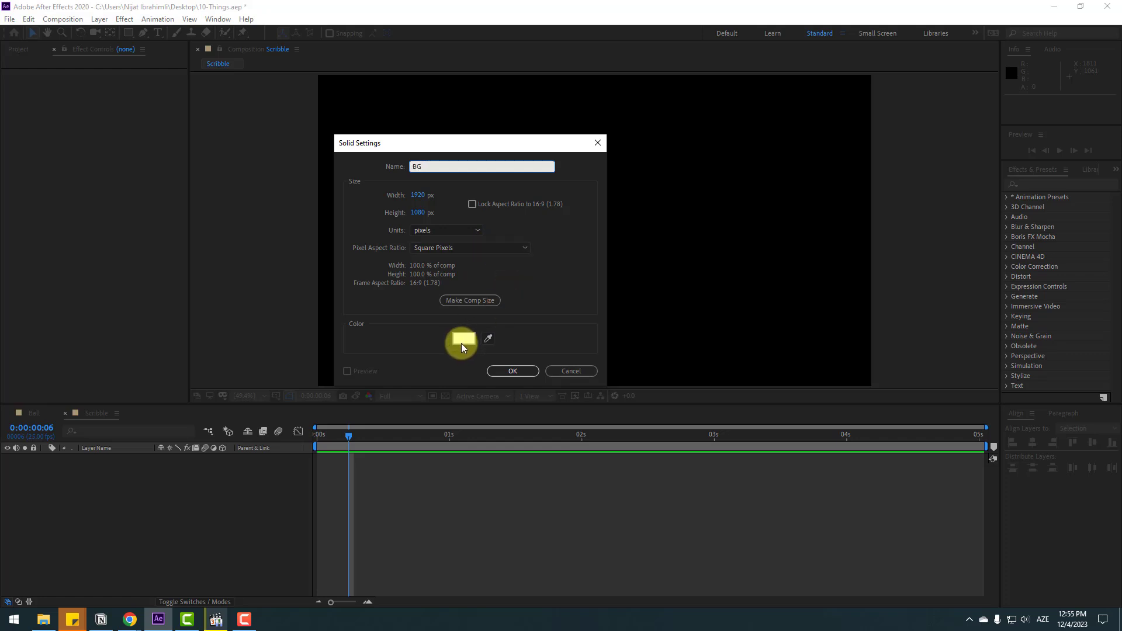
{"action": "left_click", "coordinate": [495, 373]}
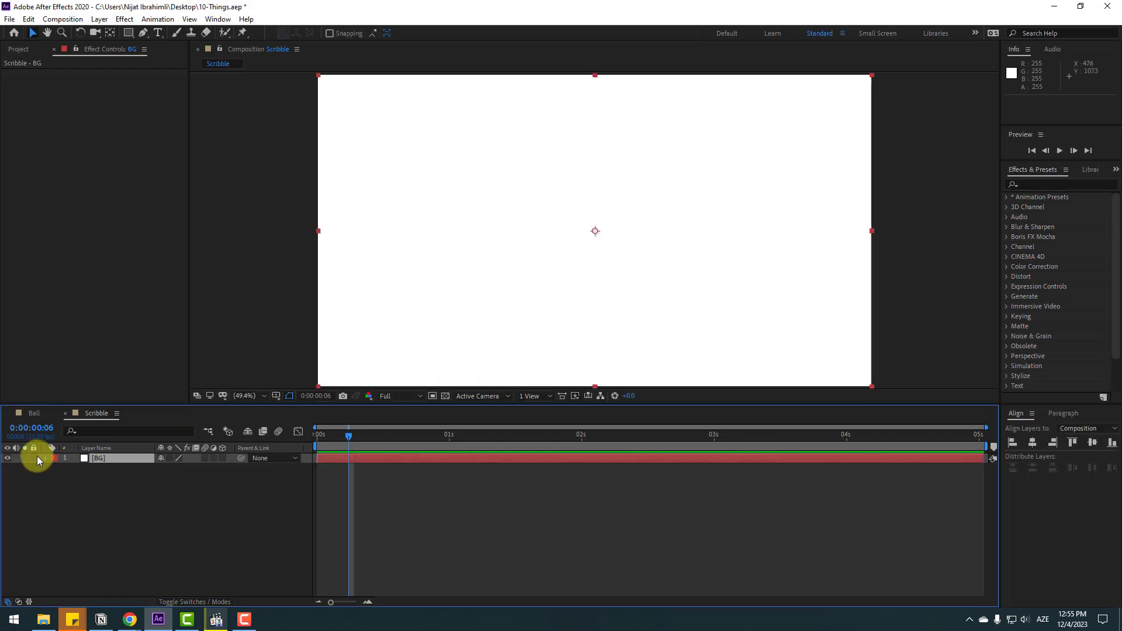
{"action": "left_click", "coordinate": [83, 490]}
Create a second solid named Circle in yellow (RGB 255, 212, 10) above the BG layer
{"action": "right_click", "coordinate": [98, 483]}
{"action": "mouse_move", "coordinate": [205, 354]}
{"action": "left_click", "coordinate": [279, 385]}
{"action": "left_click", "coordinate": [461, 339]}
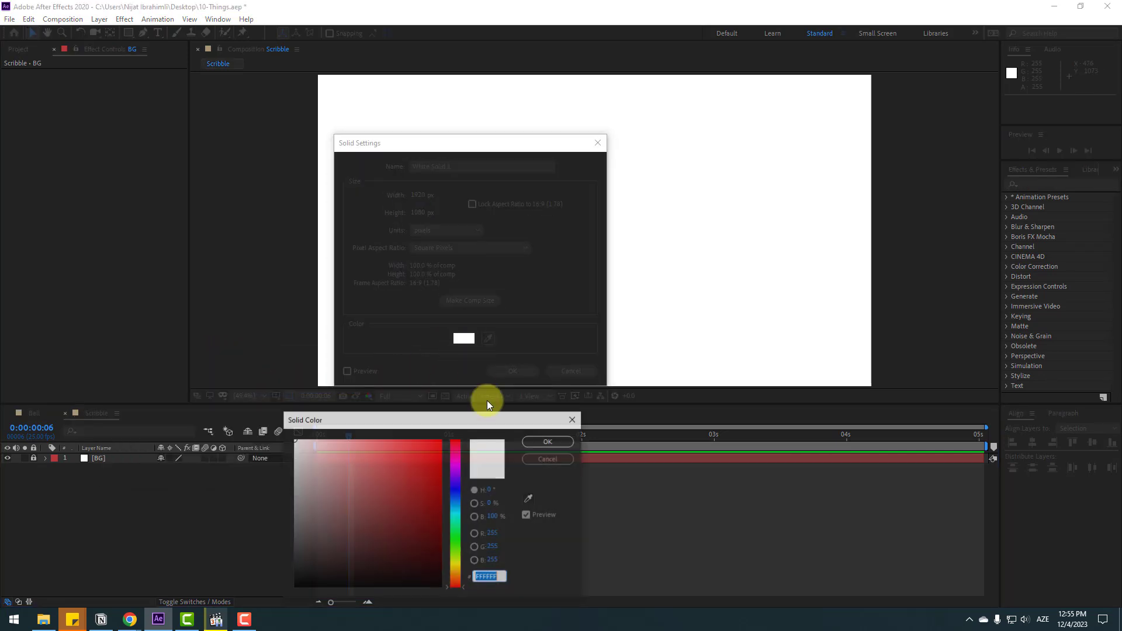
{"action": "left_click", "coordinate": [456, 562]}
{"action": "left_click", "coordinate": [430, 441]}
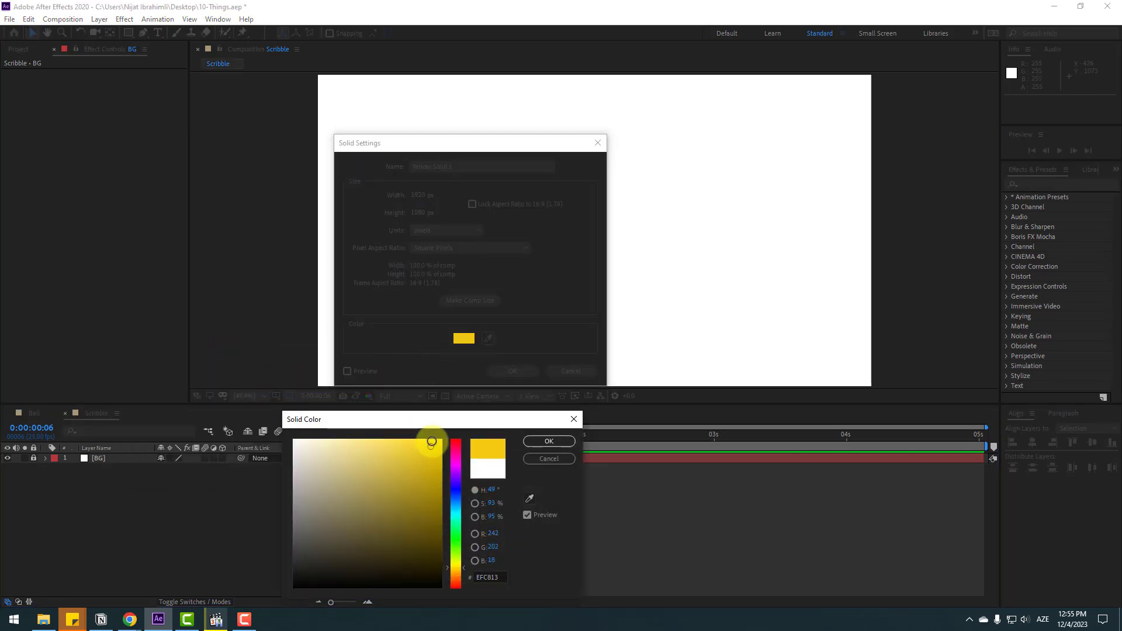
{"action": "left_click", "coordinate": [546, 441]}
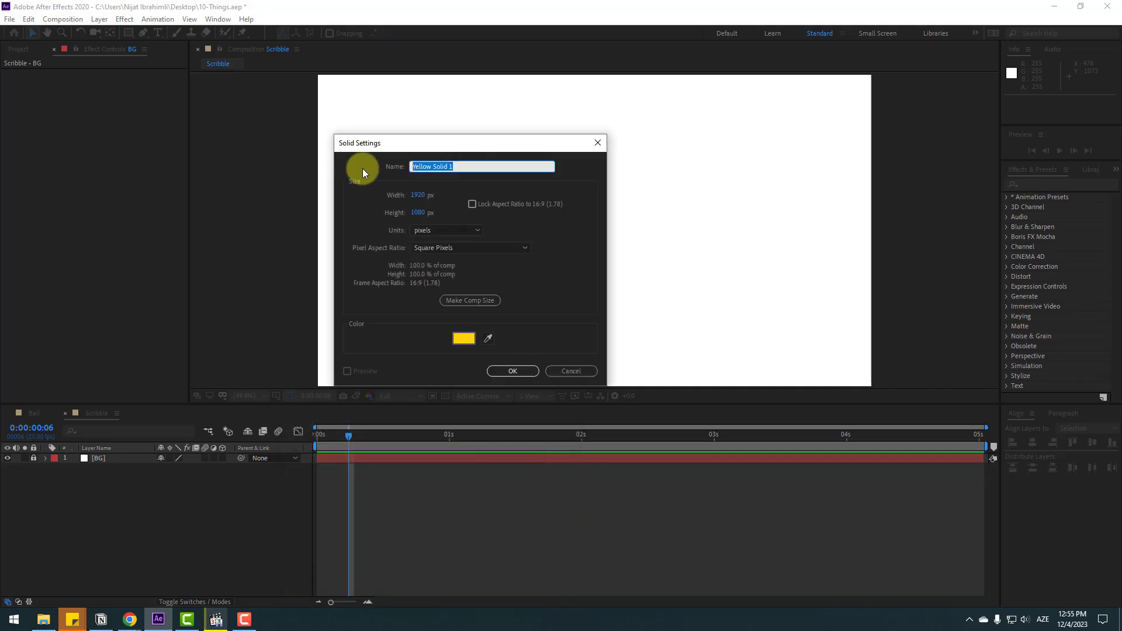
{"action": "type", "text": "Circle"}
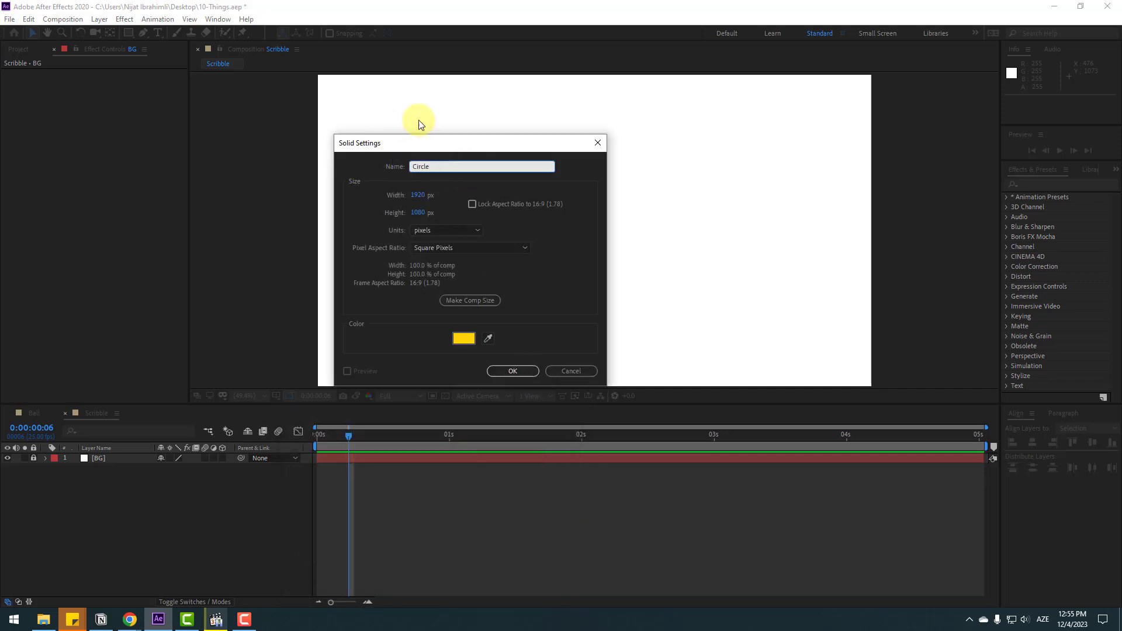
{"action": "left_click", "coordinate": [499, 370]}
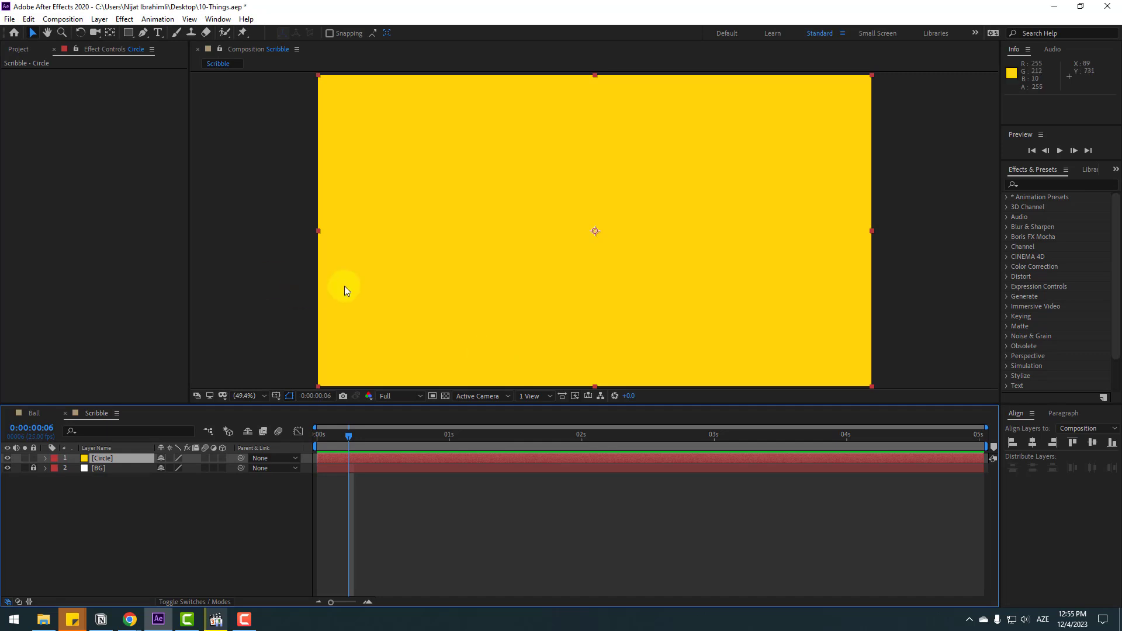
Draw a circular mask about 280 px in diameter near the middle of the Circle layer with the Ellipse tool
{"action": "left_click_drag", "start_coordinate": [130, 35], "coordinate": [173, 59]}
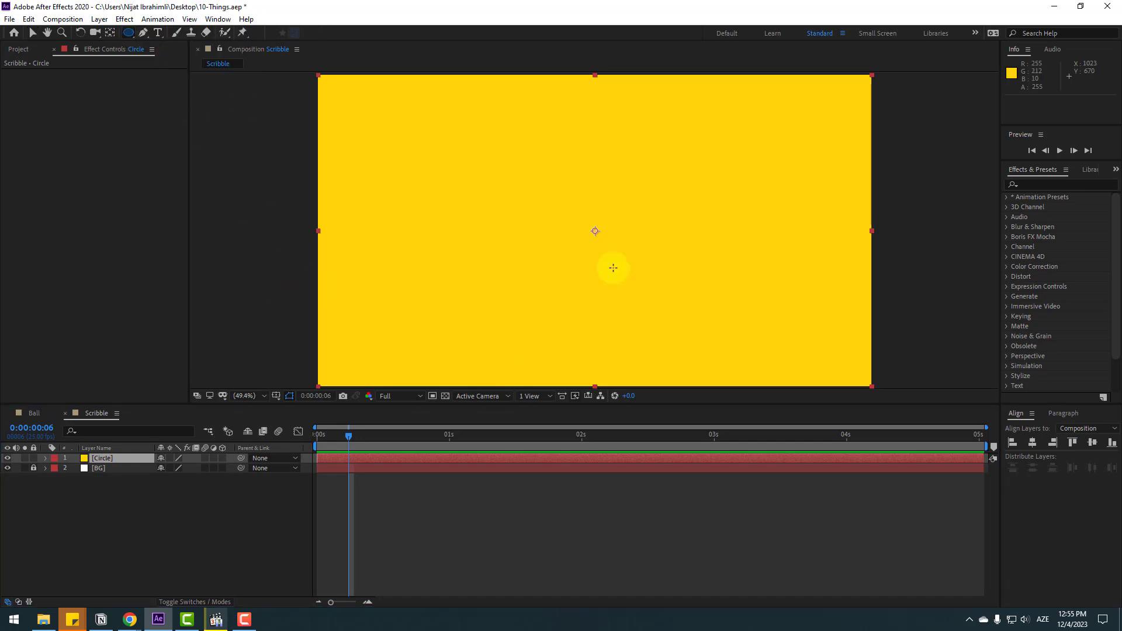
{"action": "left_click_drag", "start_coordinate": [529, 182], "coordinate": [607, 257]}
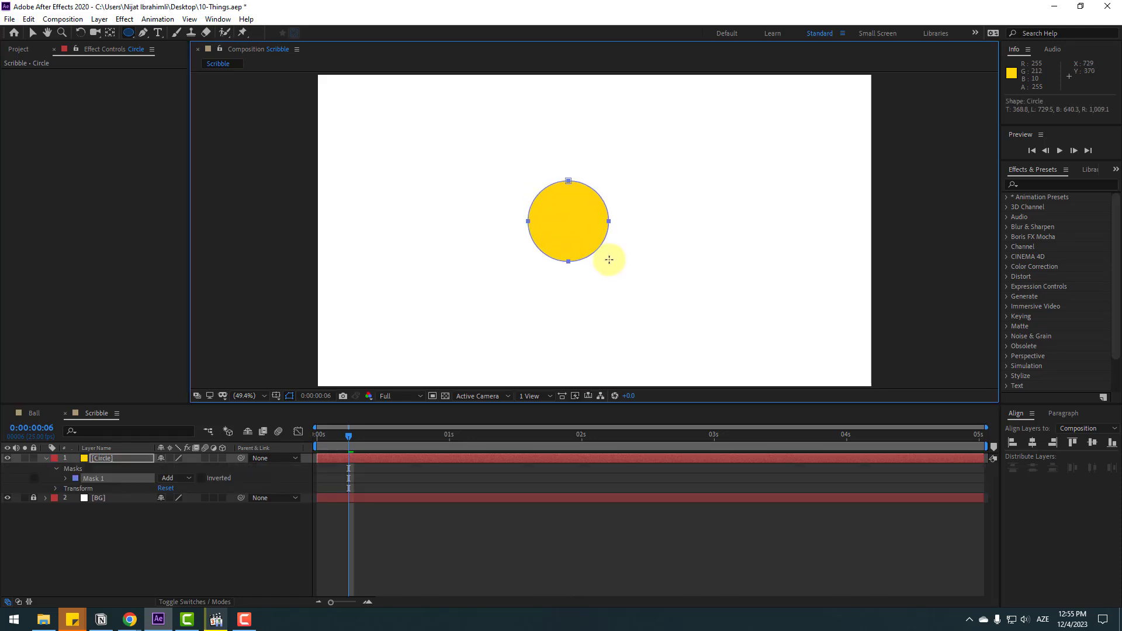
{"action": "left_click", "coordinate": [36, 33]}
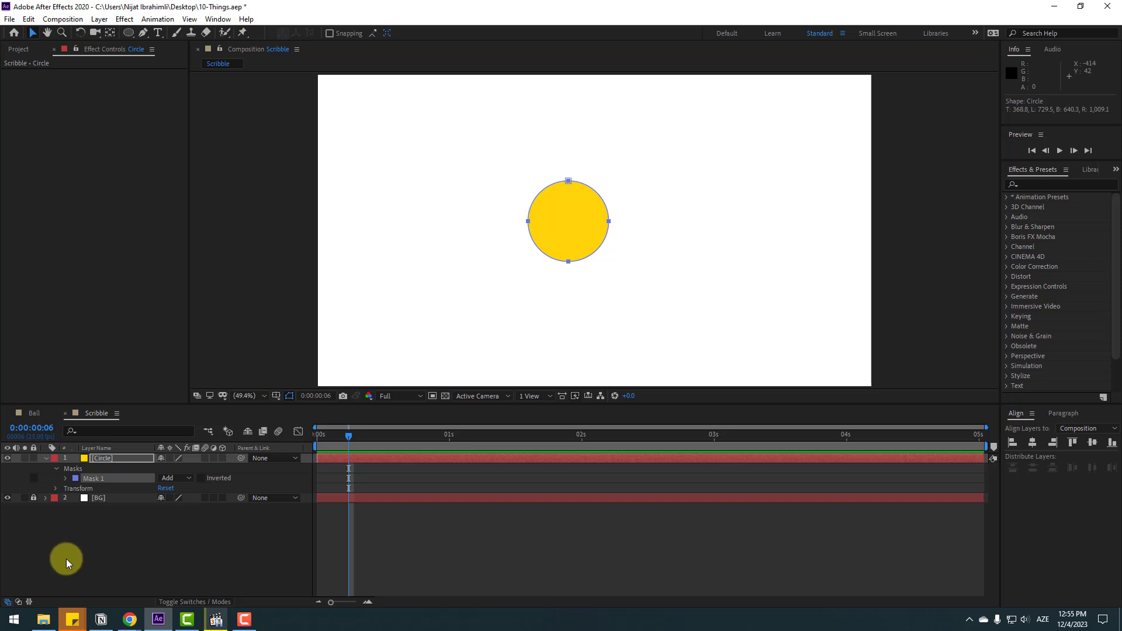
Center the Circle layer's anchor point on the masked circle and collapse the layer's properties
{"action": "left_click", "coordinate": [95, 456]}
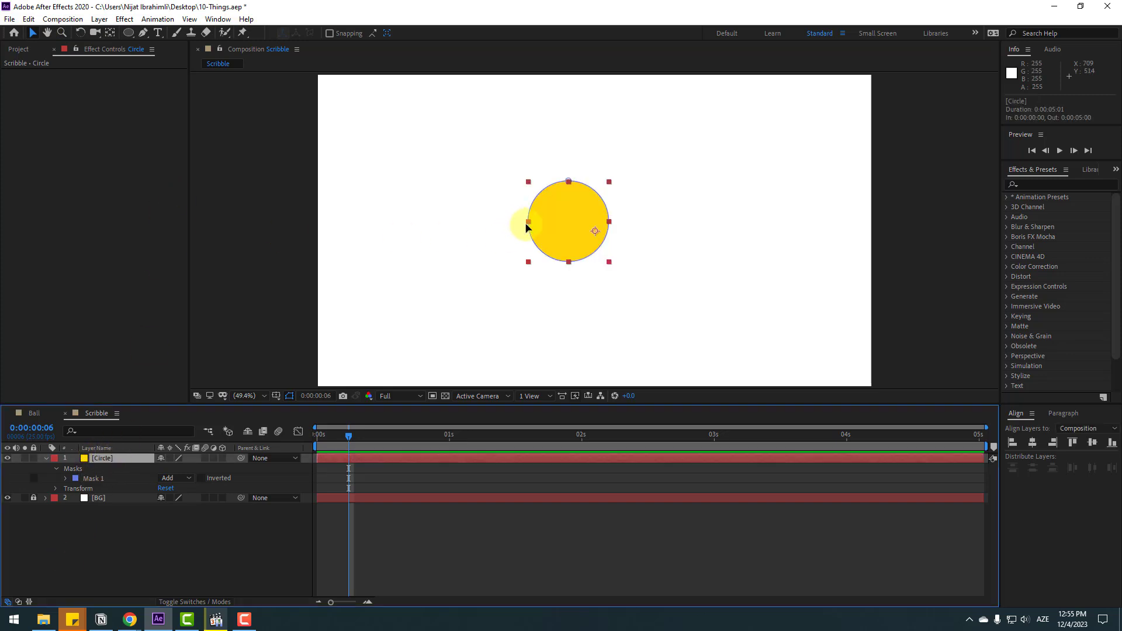
{"action": "double_click", "coordinate": [111, 33], "text": "ctrl"}
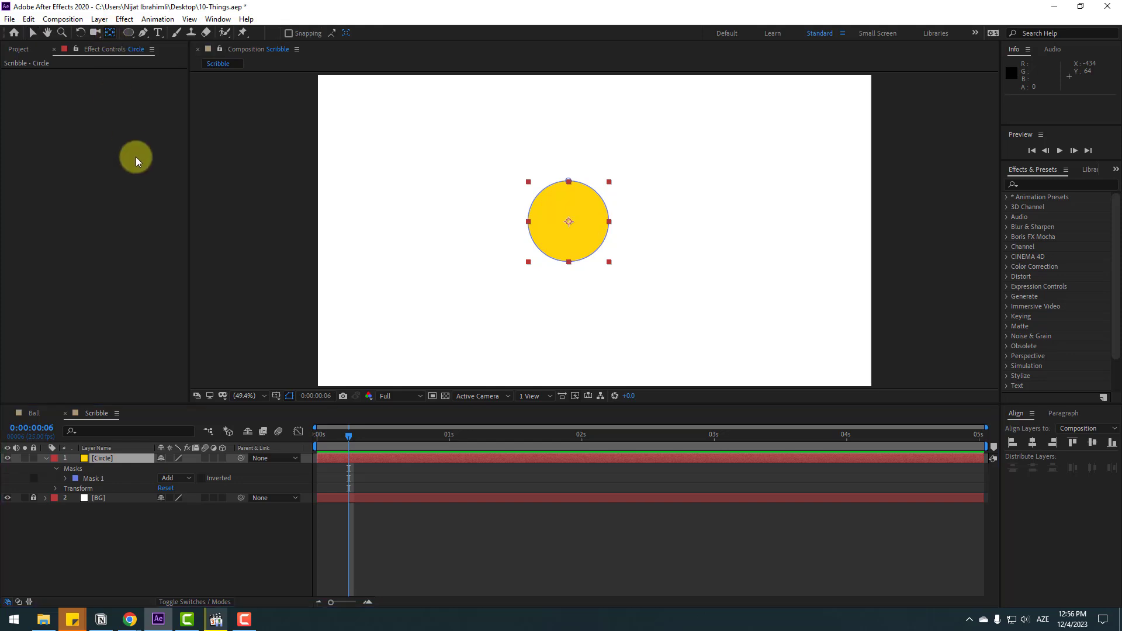
{"action": "left_click", "coordinate": [41, 33]}
{"action": "left_click", "coordinate": [45, 458]}
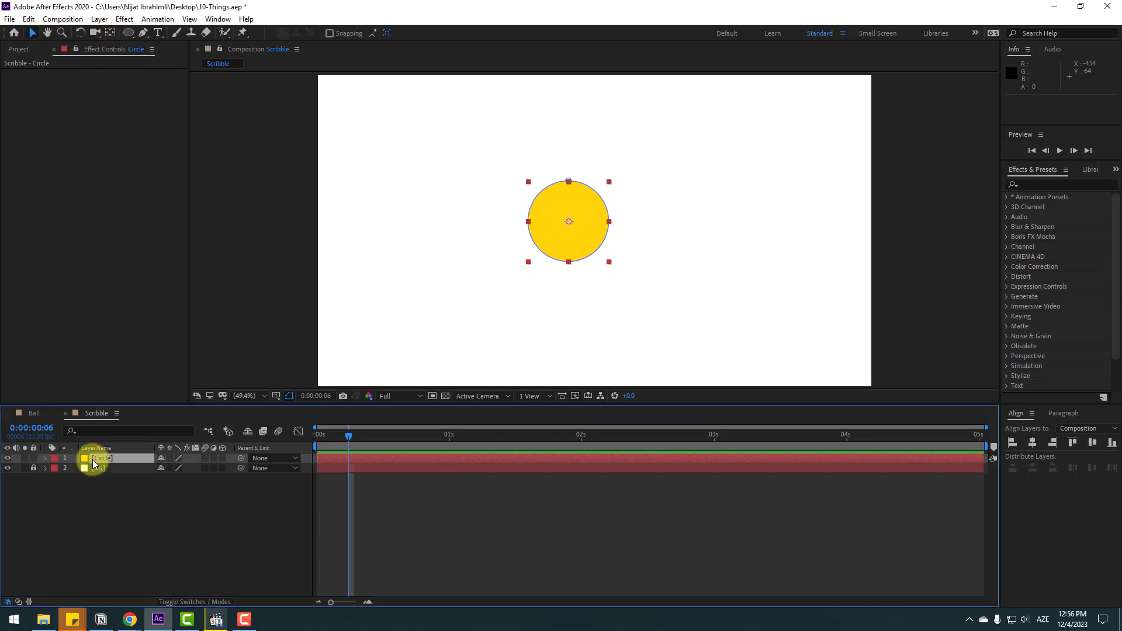
Keyframe the Circle layer's Position at about 932, 229 at 0:00:00:00 and 932, 943 at 0:00:00:10
{"action": "left_click_drag", "start_coordinate": [612, 149], "coordinate": [599, 163]}
{"action": "left_click_drag", "start_coordinate": [328, 436], "coordinate": [130, 456]}
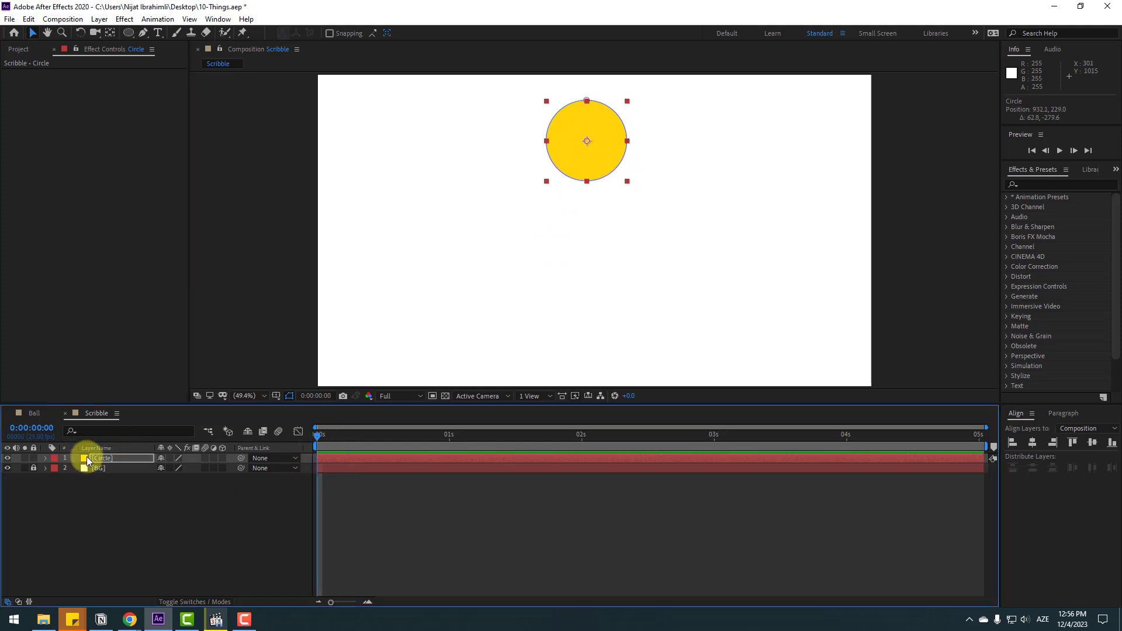
{"action": "key", "text": "p"}
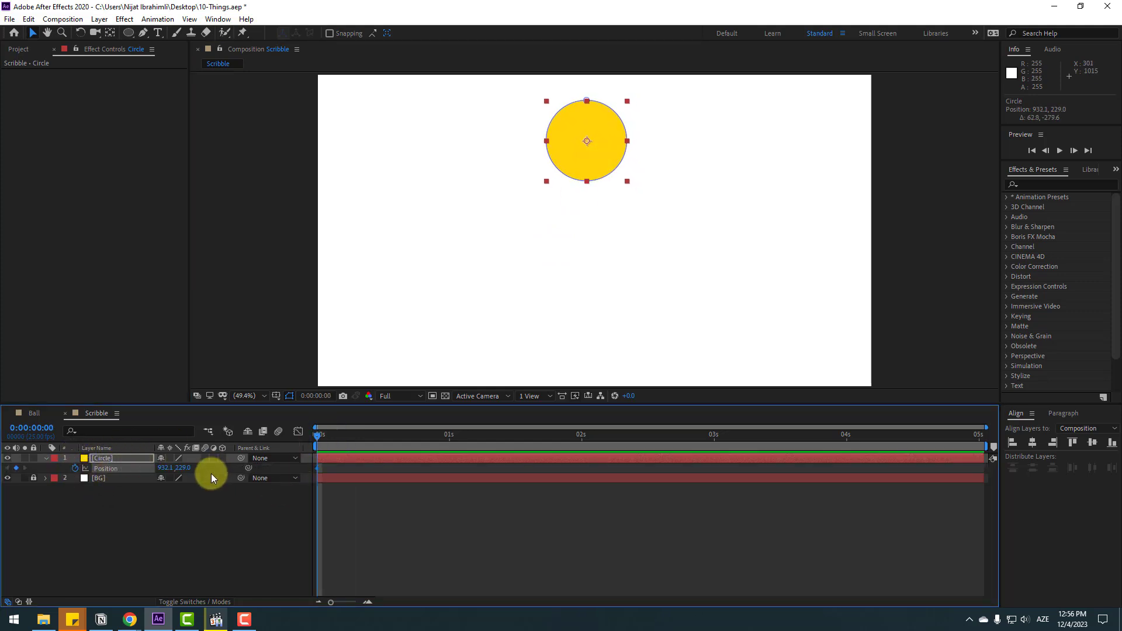
{"action": "key", "text": "shift+Page_Down"}
{"action": "left_click_drag", "start_coordinate": [182, 467], "coordinate": [626, 438]}
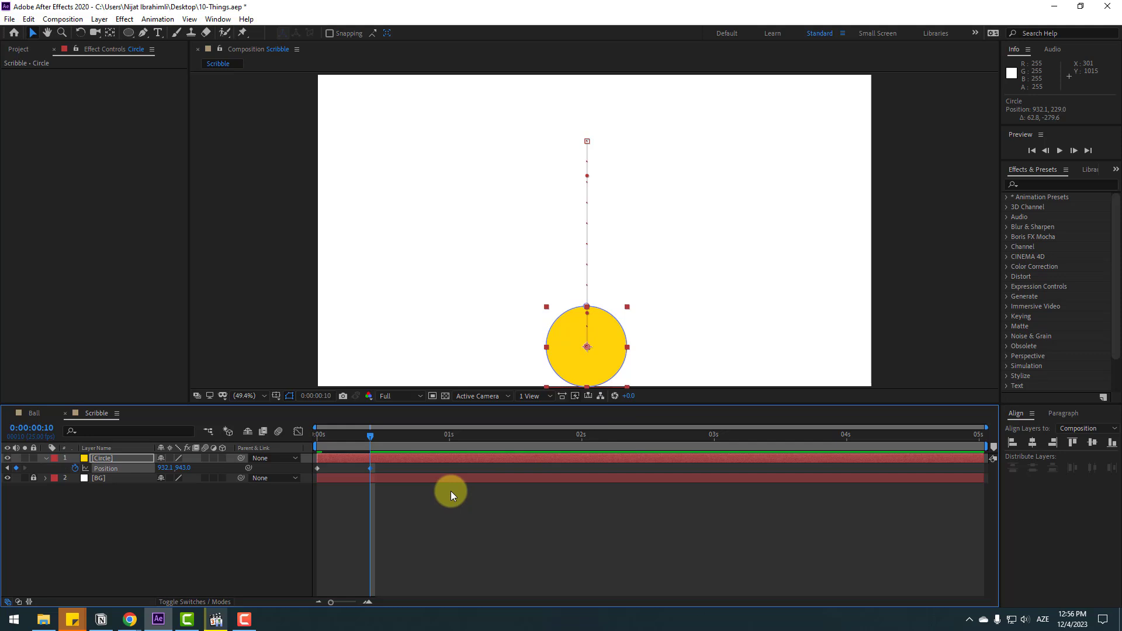
Add a small bounce by keyframing Position to 932.1, 923 at 0:00:00:13 and pasting the 932.1, 943 keyframe at 0:00:00:16
{"action": "key", "text": "Page_Down"}
{"action": "key", "text": "Page_Down"}
{"action": "key", "text": "Page_Down"}
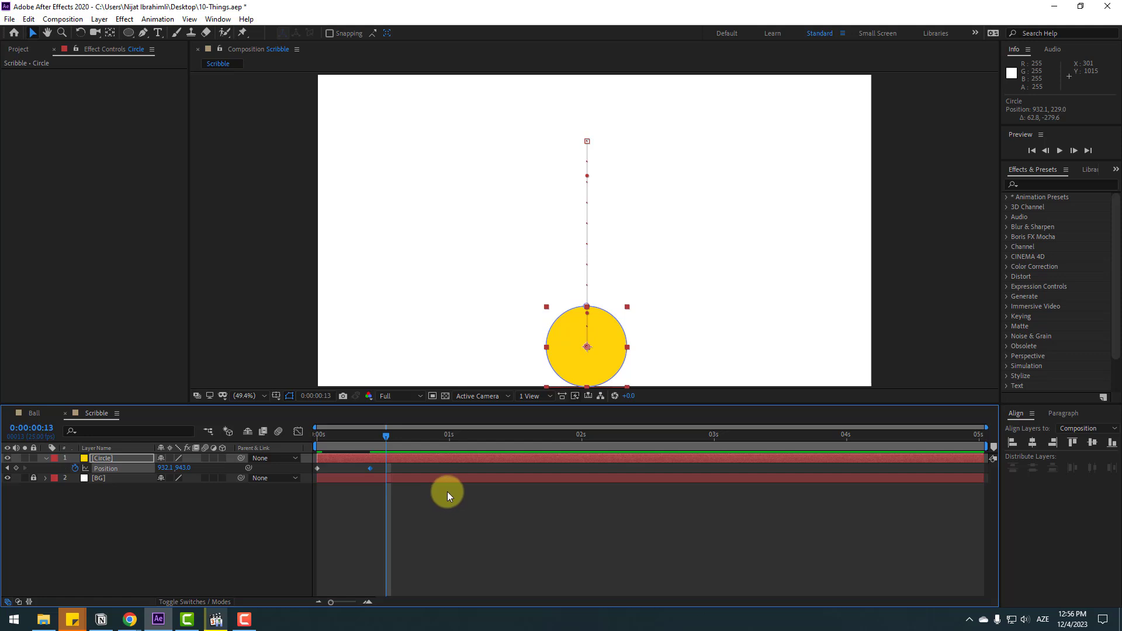
{"action": "left_click_drag", "start_coordinate": [180, 467], "coordinate": [158, 466]}
{"action": "key", "text": "Page_Down"}
{"action": "key", "text": "Page_Down"}
{"action": "key", "text": "Page_Down"}
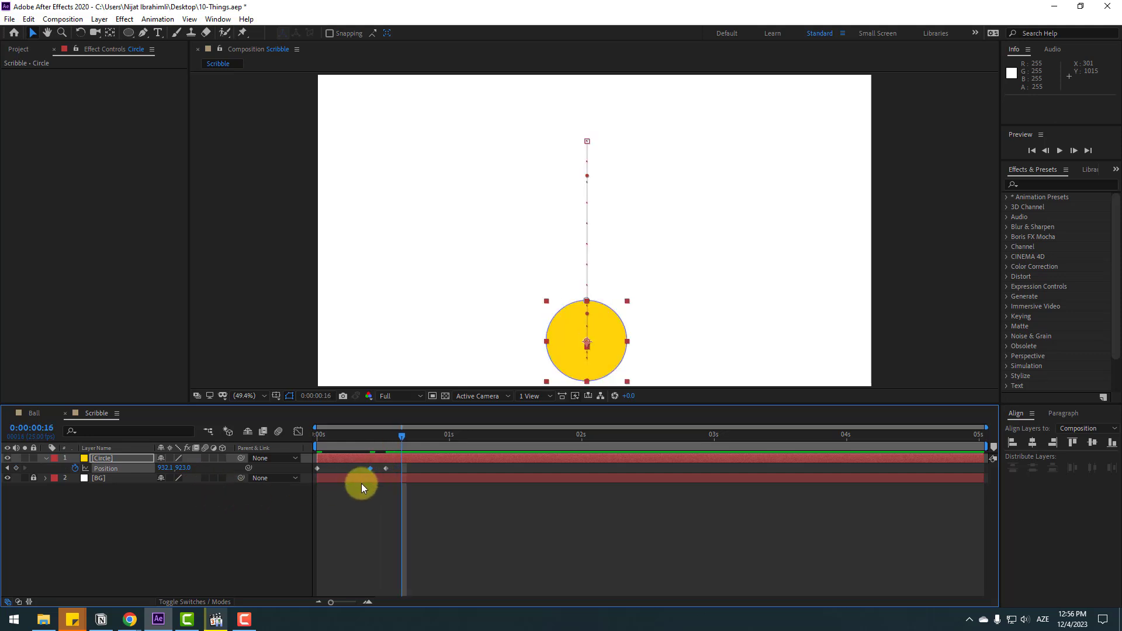
{"action": "key", "text": "ctrl+v"}
Apply Easy Ease to all four Position keyframes of the Circle layer and preview the drop
{"action": "left_click_drag", "start_coordinate": [421, 470], "coordinate": [306, 491]}
{"action": "right_click", "coordinate": [317, 468]}
{"action": "mouse_move", "coordinate": [380, 463]}
{"action": "left_click", "coordinate": [513, 497]}
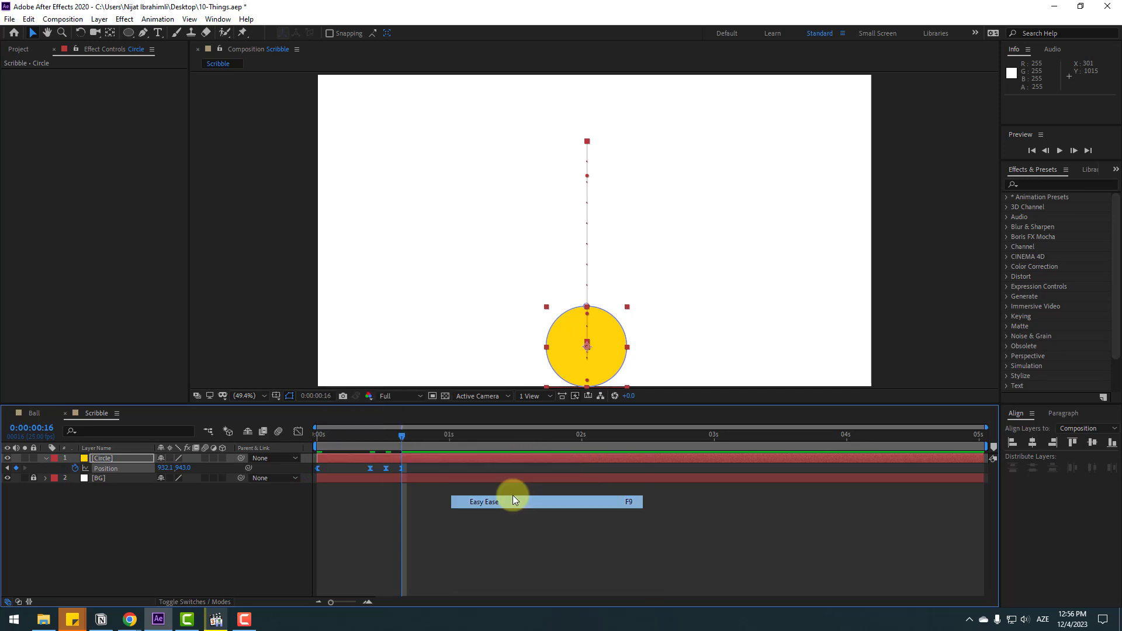
{"action": "key", "text": "space"}
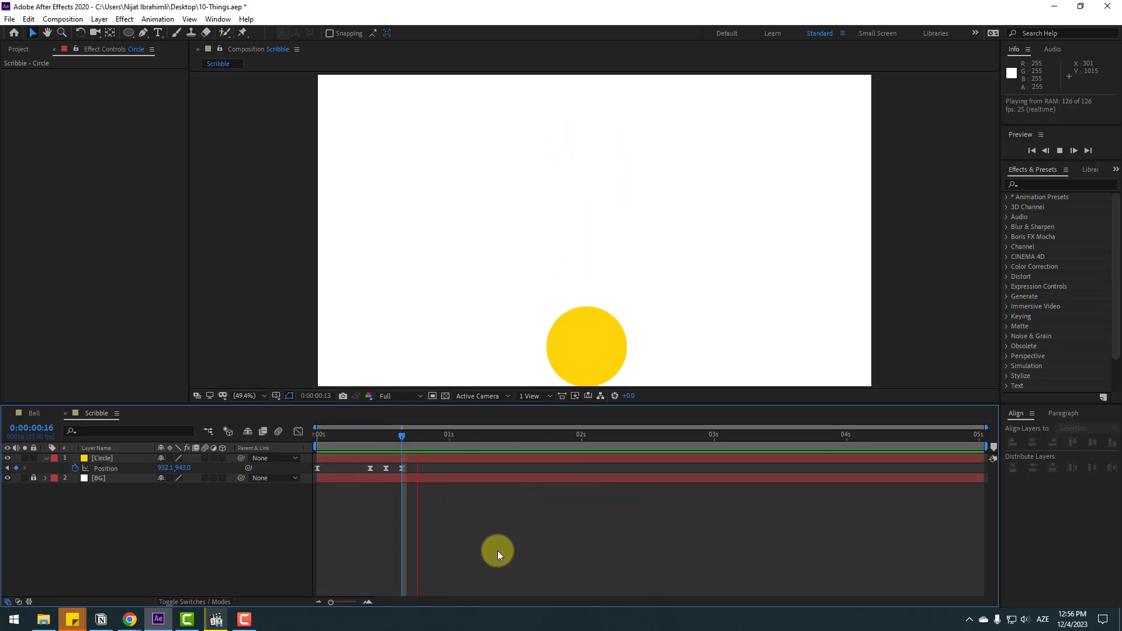
{"action": "key", "text": "space"}
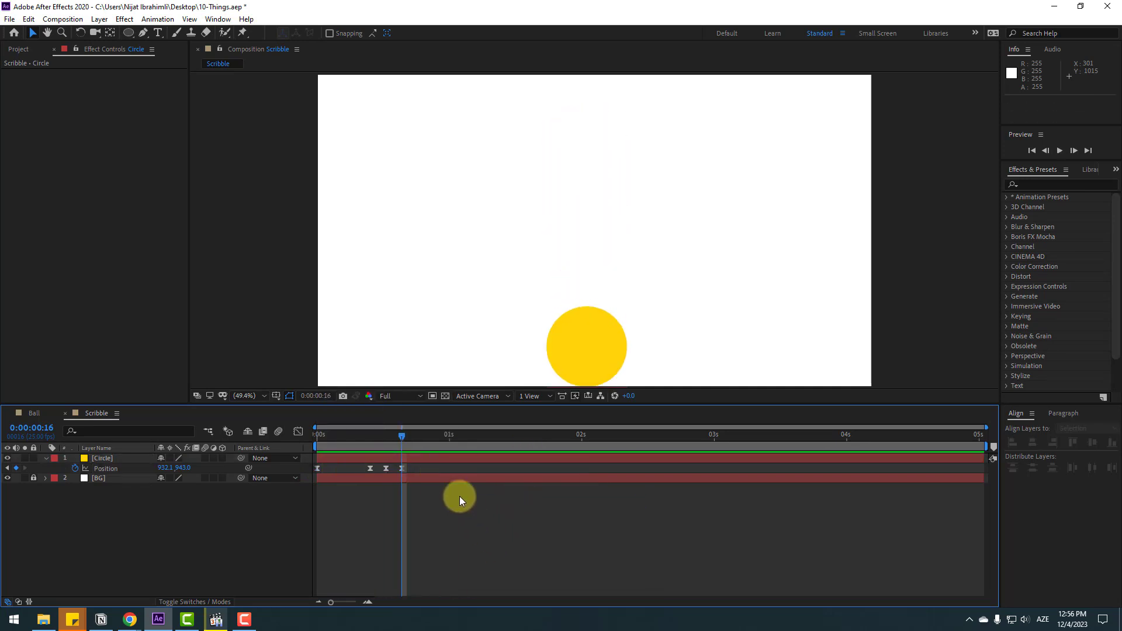
Set the spatial interpolation of the last three Position keyframes to Linear and preview the bounce
{"action": "left_click_drag", "start_coordinate": [416, 466], "coordinate": [357, 477]}
{"action": "right_click", "coordinate": [387, 469]}
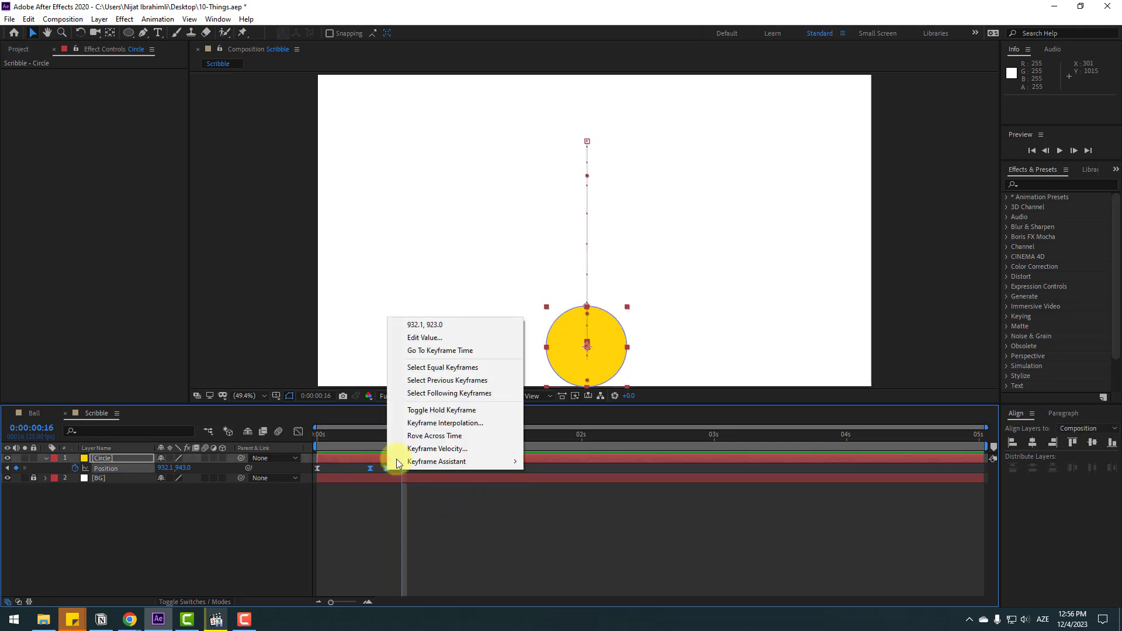
{"action": "left_click", "coordinate": [458, 422]}
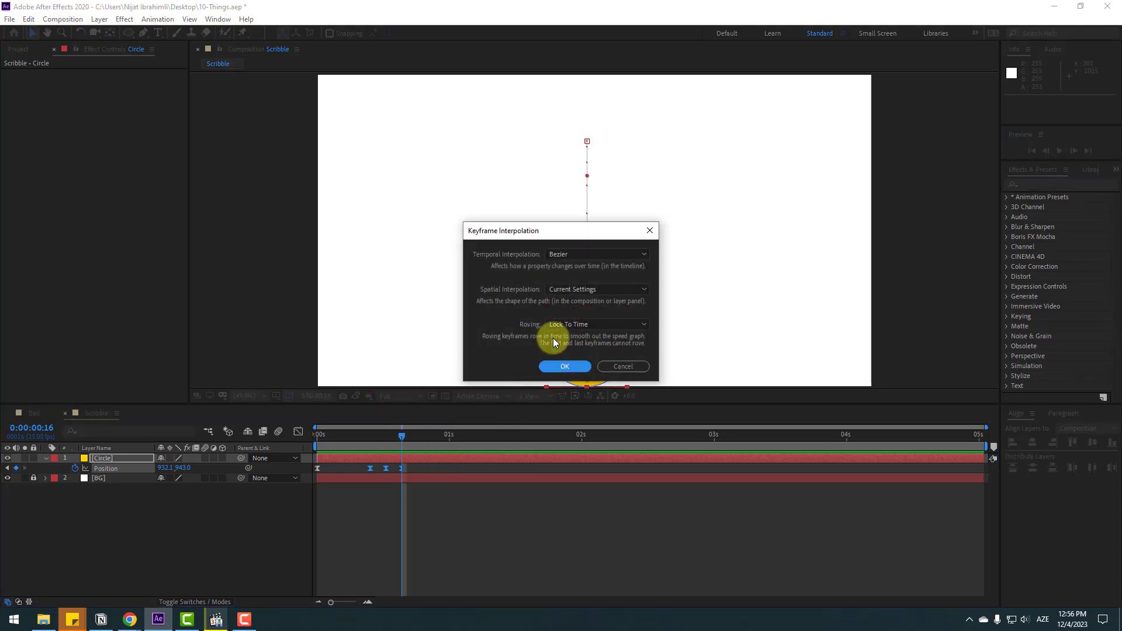
{"action": "left_click", "coordinate": [573, 290]}
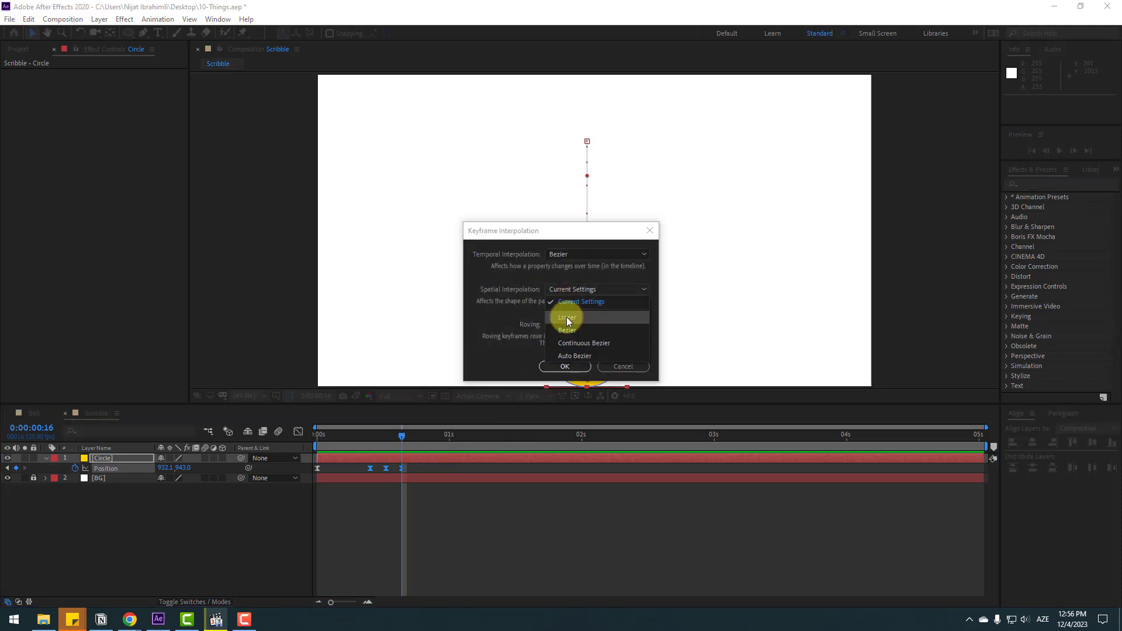
{"action": "left_click", "coordinate": [566, 316]}
{"action": "left_click", "coordinate": [565, 366]}
{"action": "left_click", "coordinate": [504, 528]}
{"action": "key", "text": "space"}
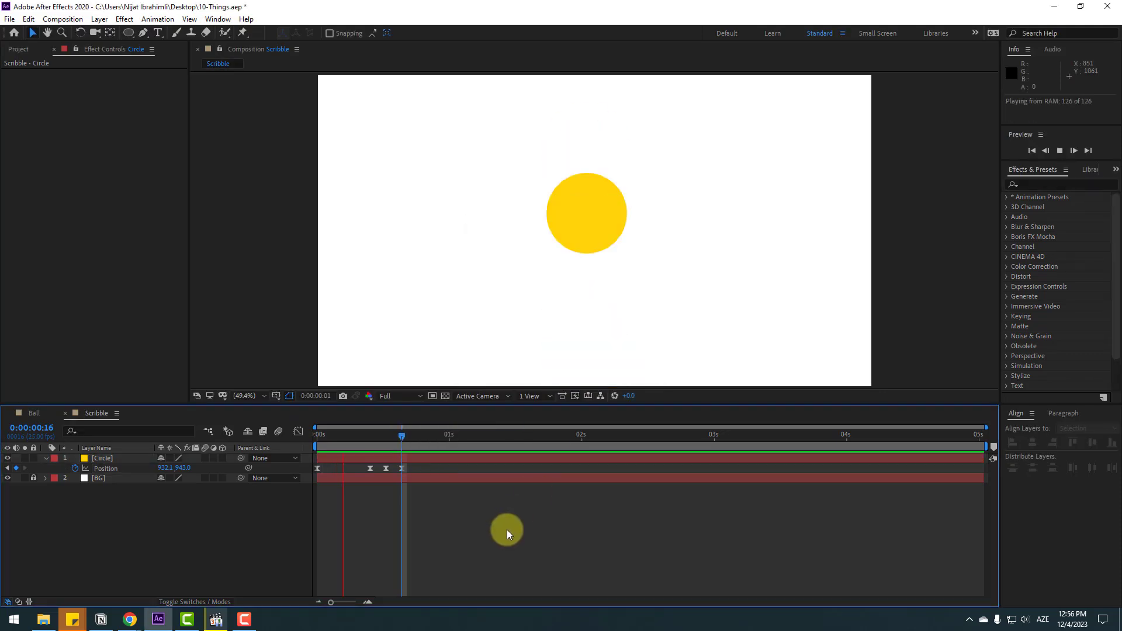
Lengthen the first Position keyframe's outgoing handle in the speed graph for a slower start, preview it and close the Graph Editor
{"action": "left_click_drag", "start_coordinate": [422, 465], "coordinate": [309, 483]}
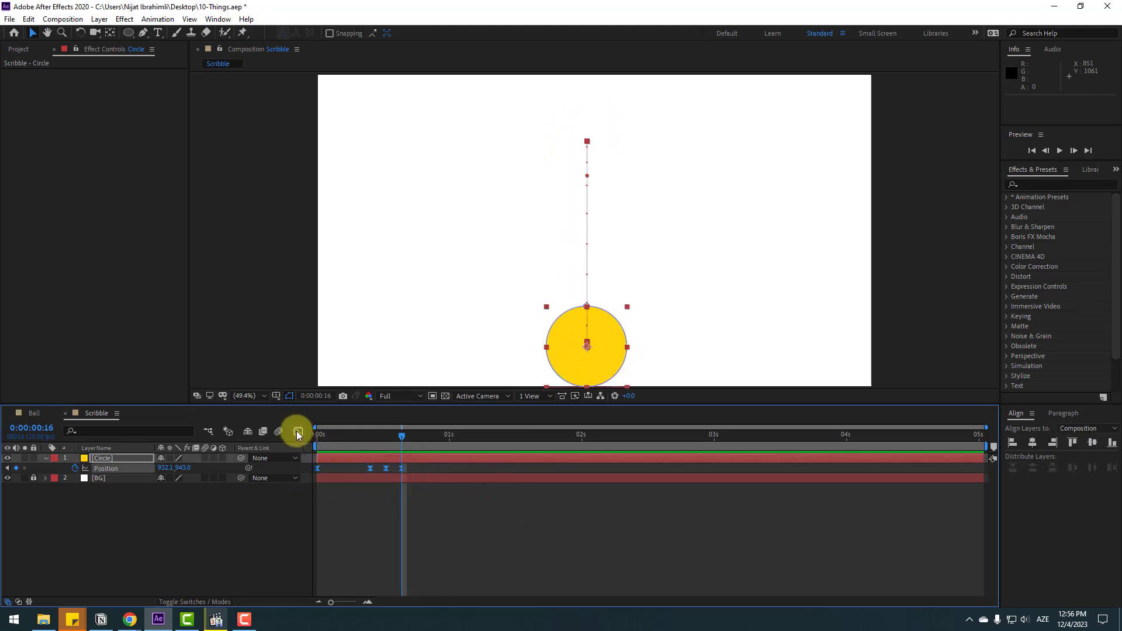
{"action": "left_click", "coordinate": [298, 431]}
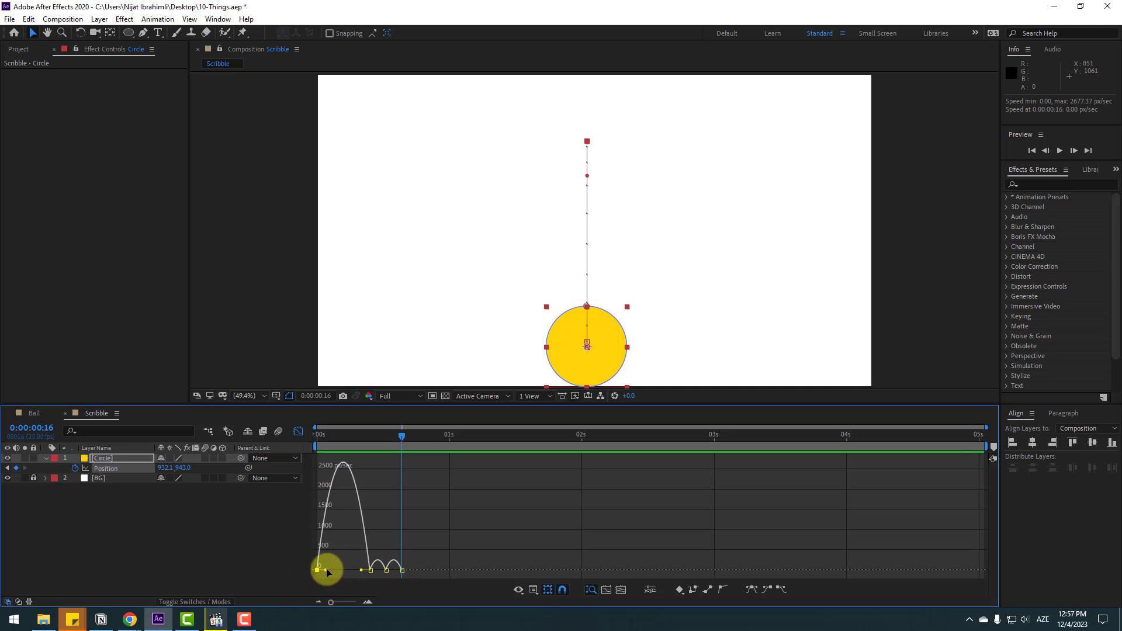
{"action": "left_click_drag", "start_coordinate": [326, 571], "coordinate": [344, 572]}
{"action": "key", "text": "space"}
{"action": "key", "text": "space"}
{"action": "left_click", "coordinate": [298, 431]}
Go to 0:00:00:22, search the effects for "scrib" and apply the Scribble effect to the Circle layer
{"action": "left_click", "coordinate": [432, 440]}
{"action": "left_click", "coordinate": [1031, 184]}
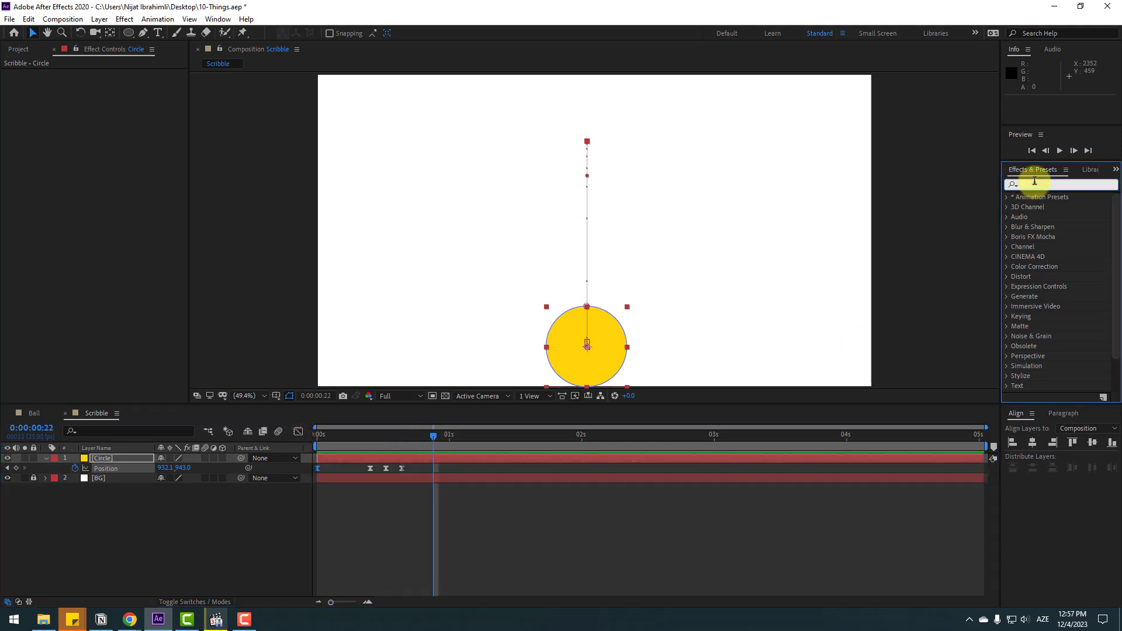
{"action": "type", "text": "scr"}
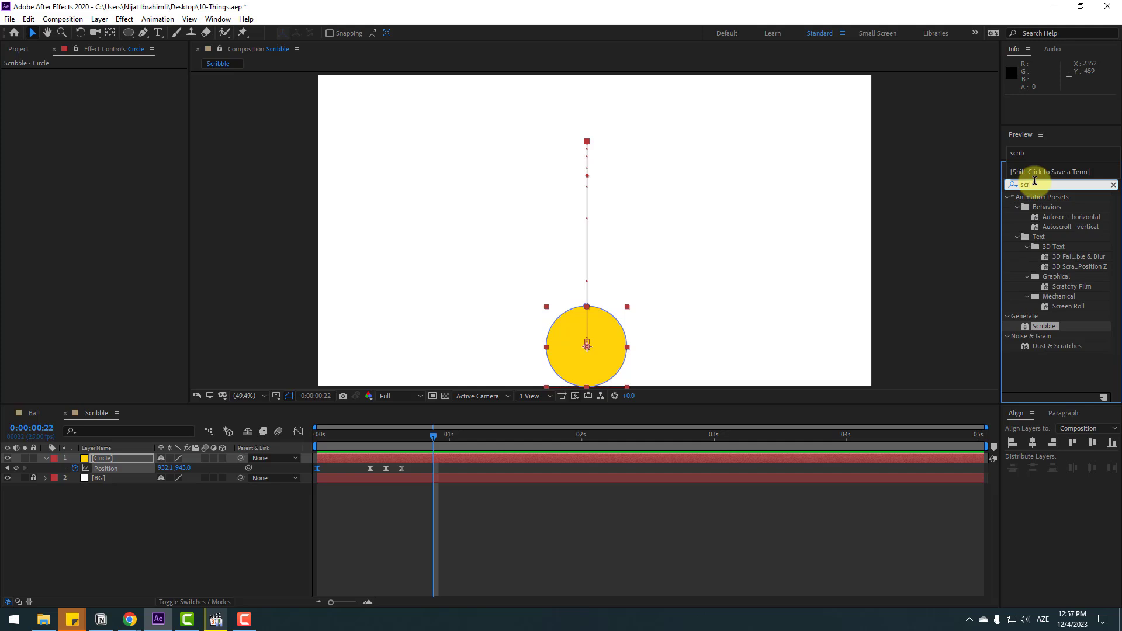
{"action": "type", "text": "ib"}
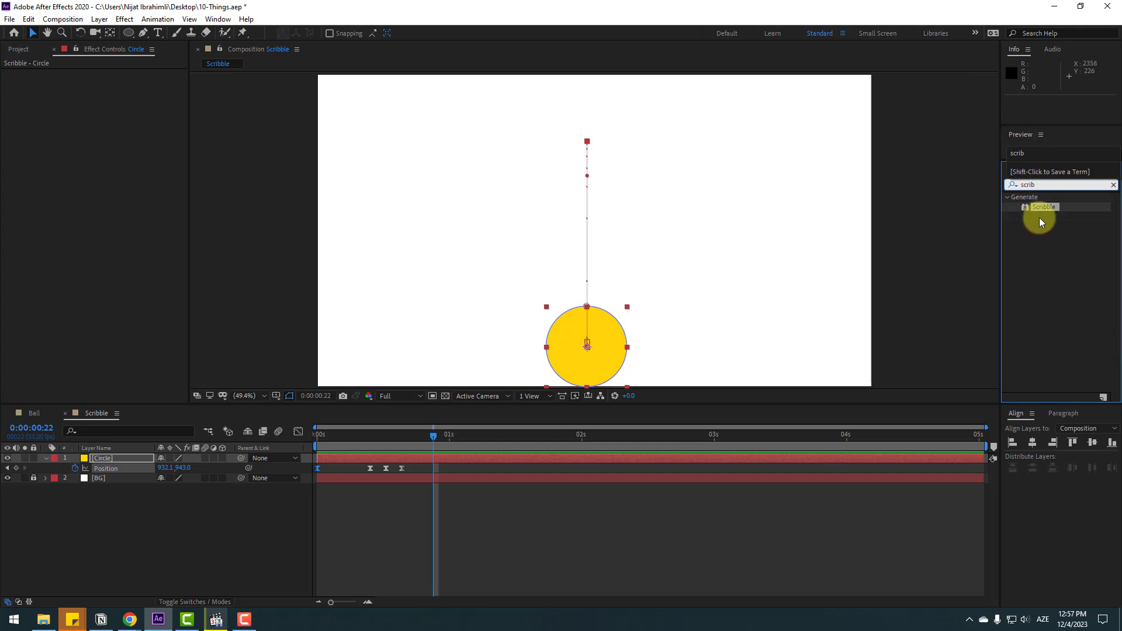
{"action": "mouse_move", "coordinate": [1039, 208]}
{"action": "left_mouse_down"}
{"action": "mouse_move", "coordinate": [220, 478]}
{"action": "mouse_move", "coordinate": [111, 458]}
{"action": "left_mouse_up"}
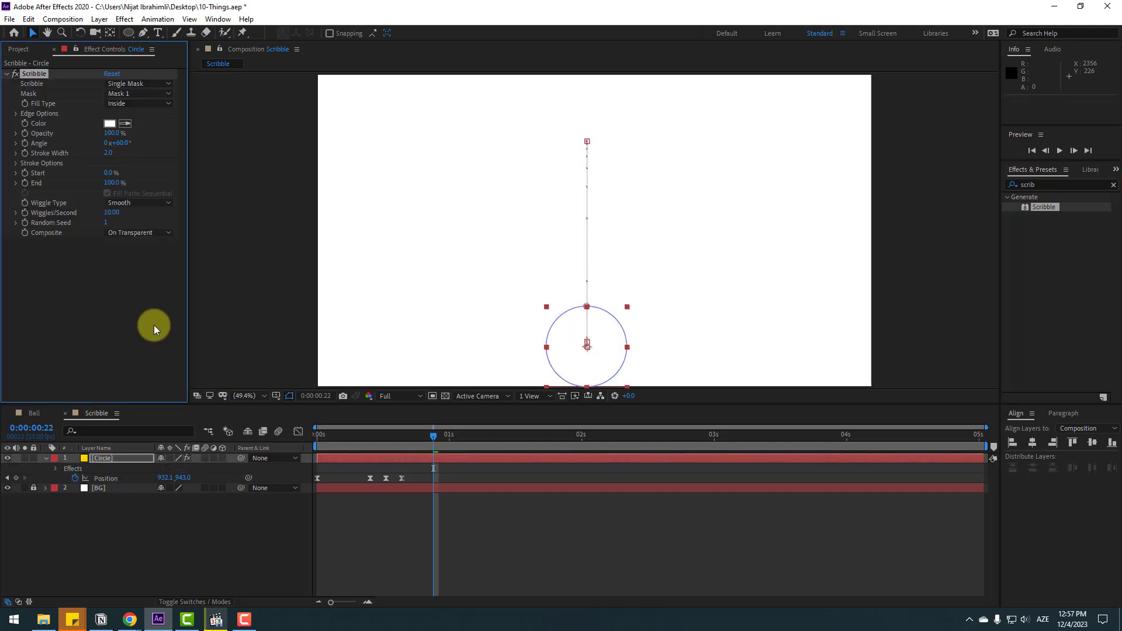
Set the Scribble effect's color to the orange-yellow FFC618
{"action": "left_click", "coordinate": [111, 123]}
{"action": "left_click_drag", "start_coordinate": [453, 498], "coordinate": [454, 549]}
{"action": "left_click", "coordinate": [426, 442]}
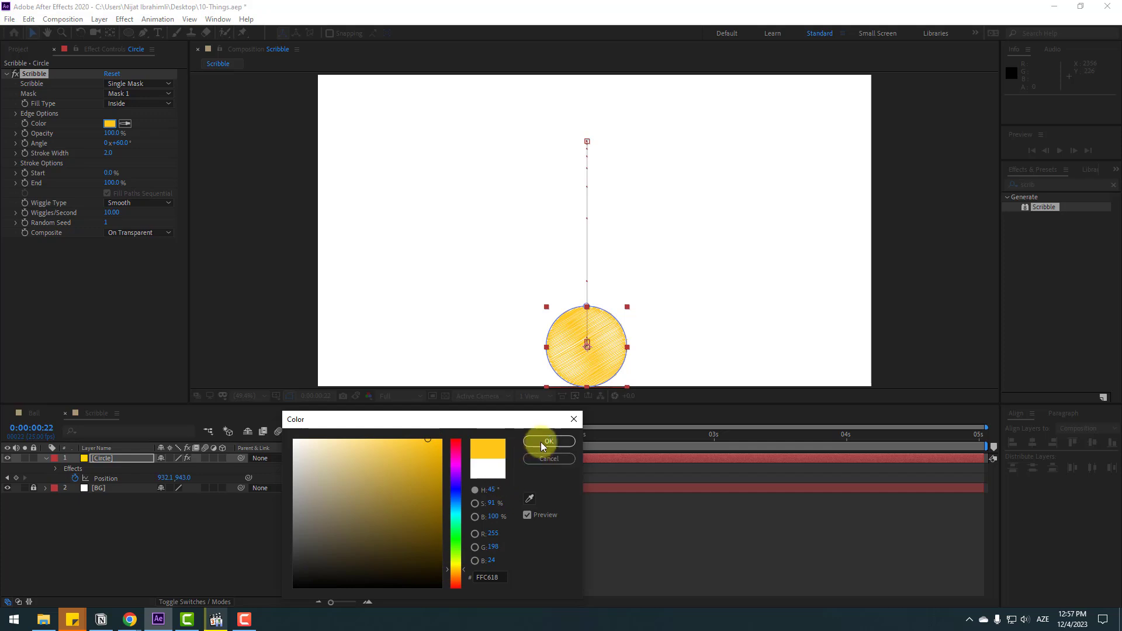
{"action": "left_click", "coordinate": [538, 443]}
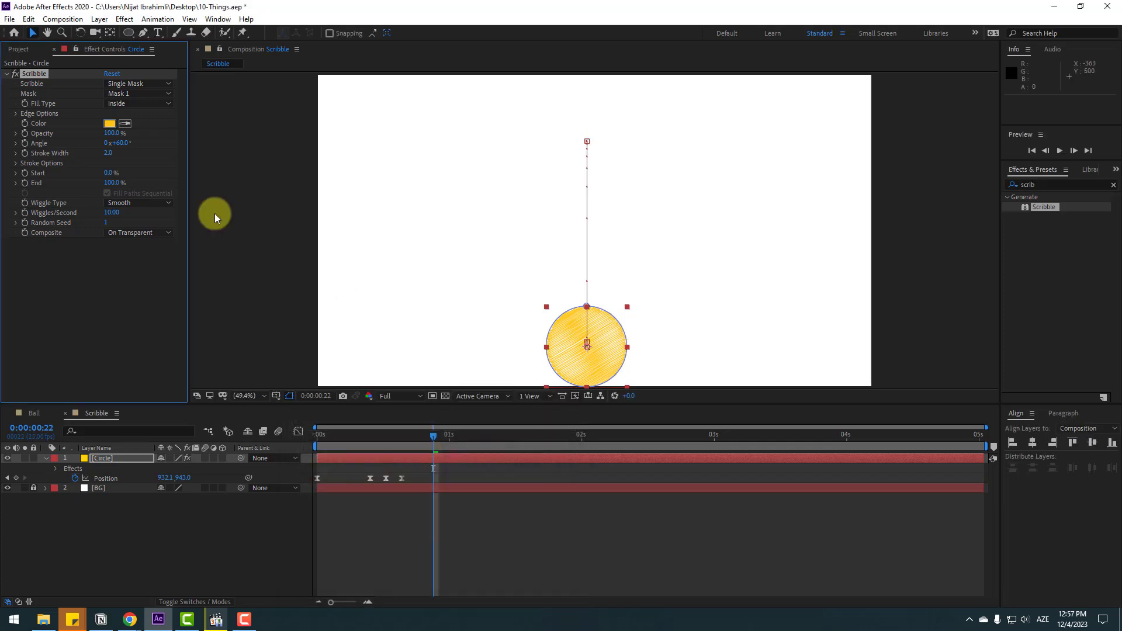
In the Scribble effect's stroke options, set Curviness to 15% and Curviness Variation to 25%
{"action": "left_click", "coordinate": [16, 165]}
{"action": "left_click", "coordinate": [118, 183]}
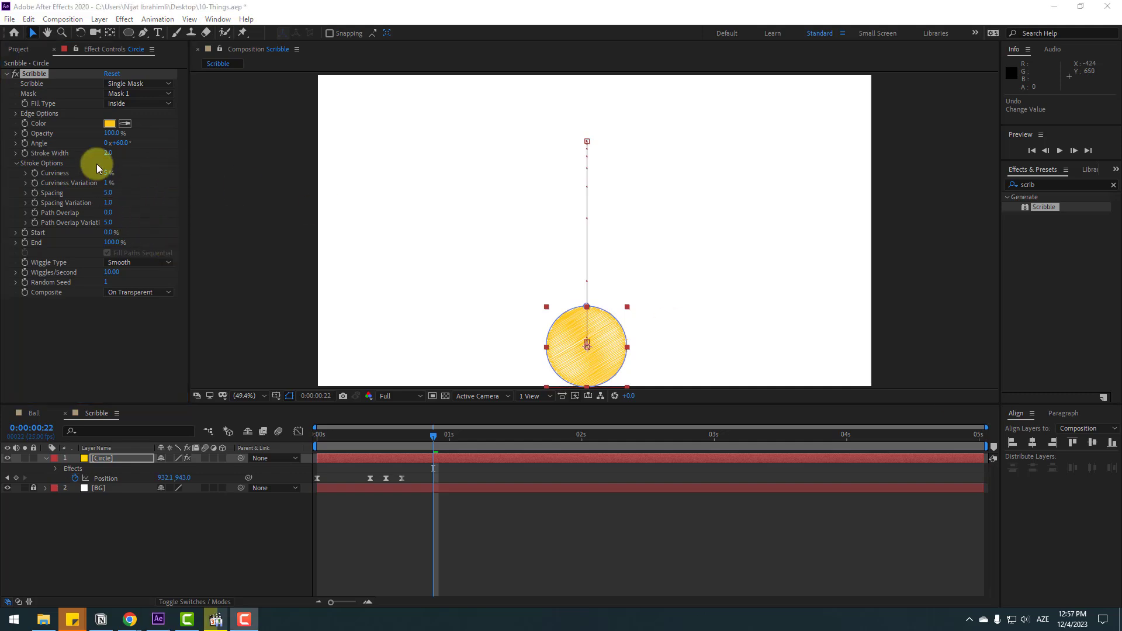
{"action": "left_click", "coordinate": [108, 173]}
{"action": "type", "text": "1"}
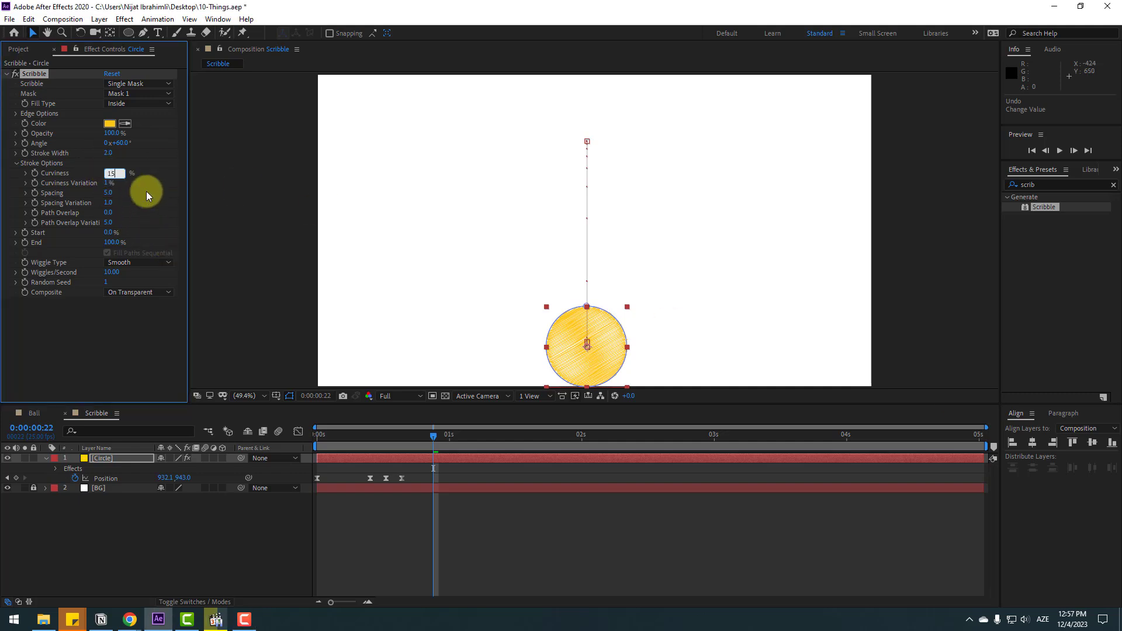
{"action": "key", "text": "Return"}
{"action": "type", "text": "25"}
{"action": "key", "text": "Return"}
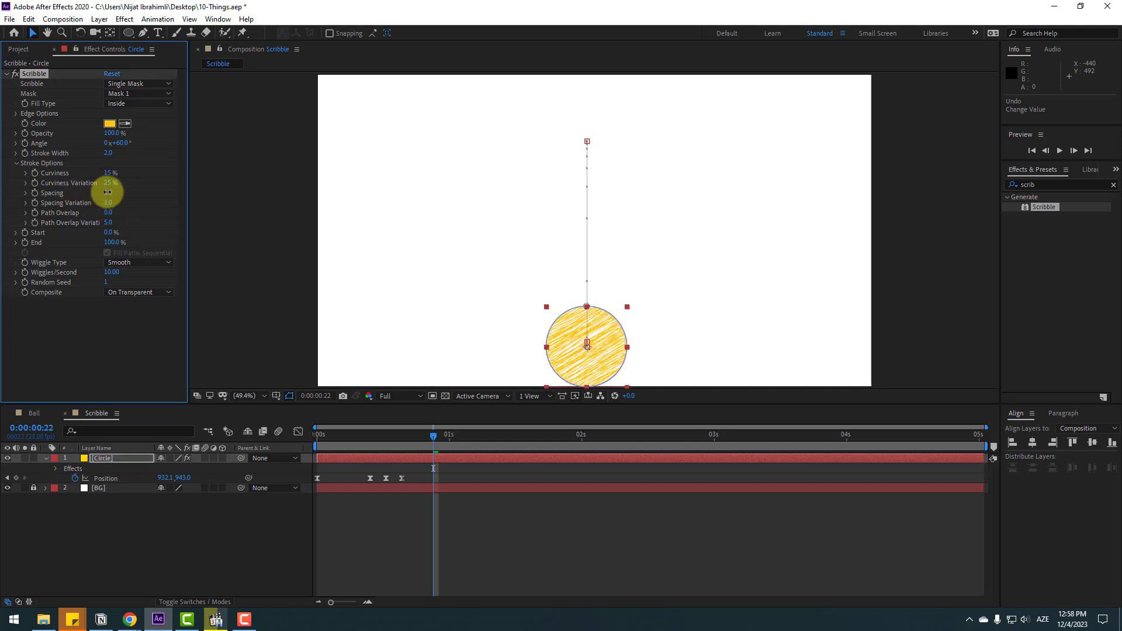
Set the scribble's Spacing to 8, raise it to 10, set Spacing Variation to 35 and preview the animation
{"action": "type", "text": "8"}
{"action": "key", "text": "Return"}
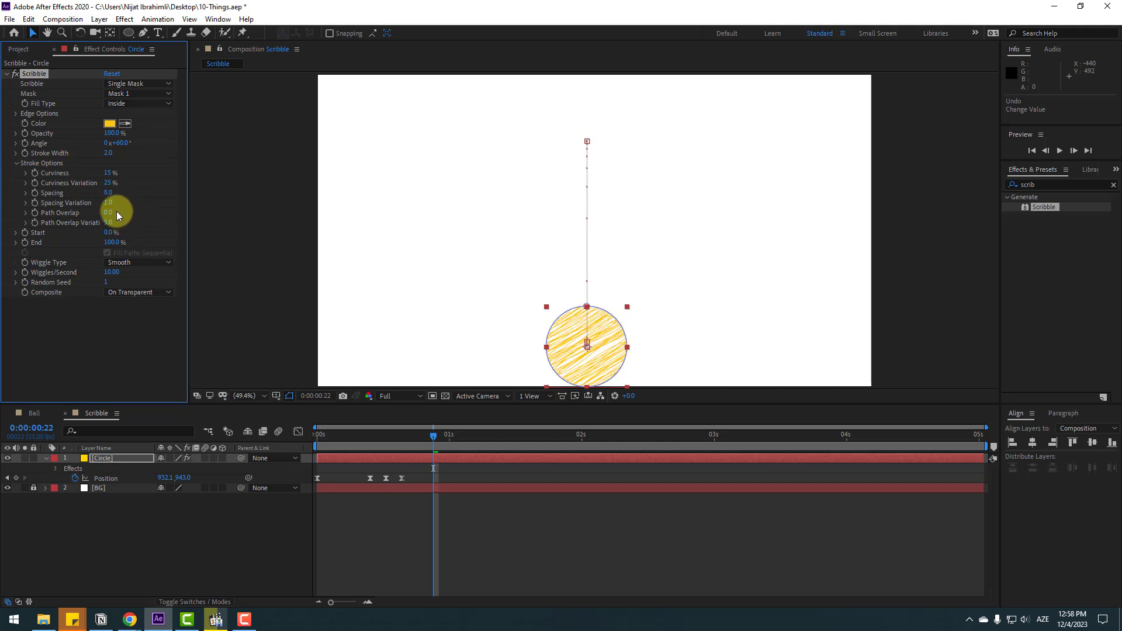
{"action": "mouse_move", "coordinate": [108, 197]}
{"action": "left_mouse_down"}
{"action": "mouse_move", "coordinate": [133, 207]}
{"action": "mouse_move", "coordinate": [112, 197]}
{"action": "mouse_move", "coordinate": [114, 208]}
{"action": "left_mouse_up"}
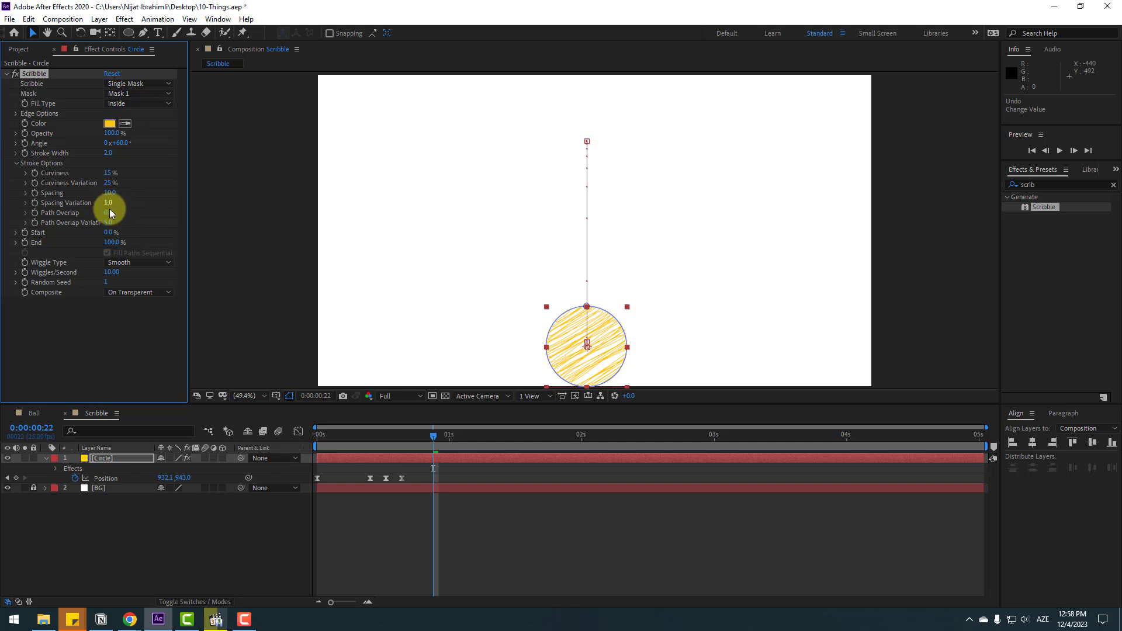
{"action": "left_click", "coordinate": [110, 205]}
{"action": "type", "text": "35"}
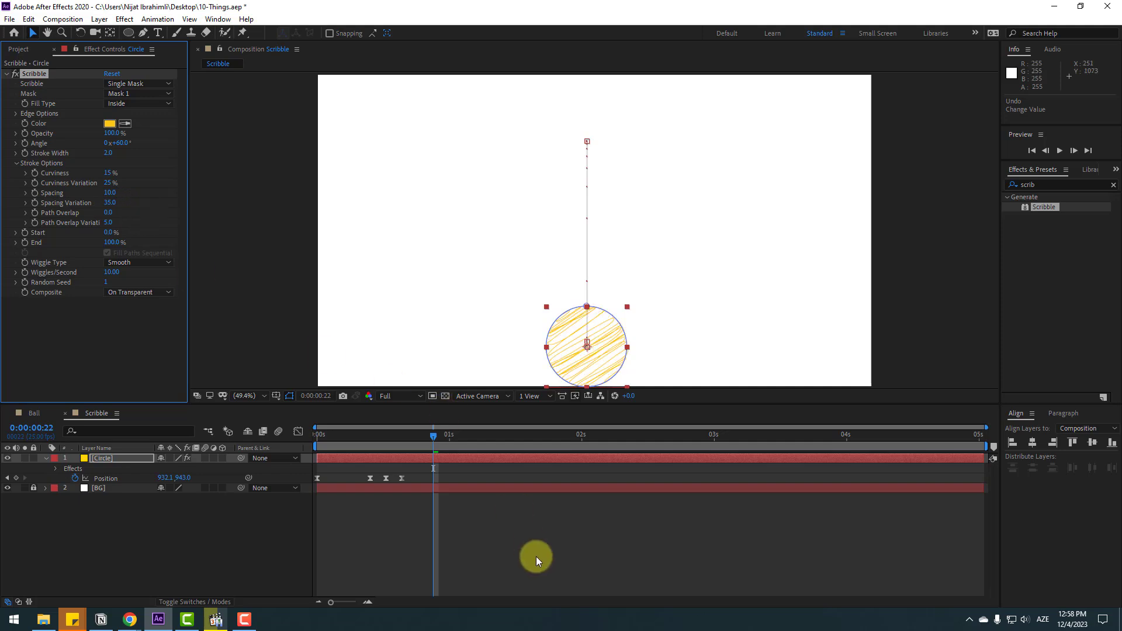
{"action": "left_click", "coordinate": [532, 551]}
{"action": "key", "text": "space"}
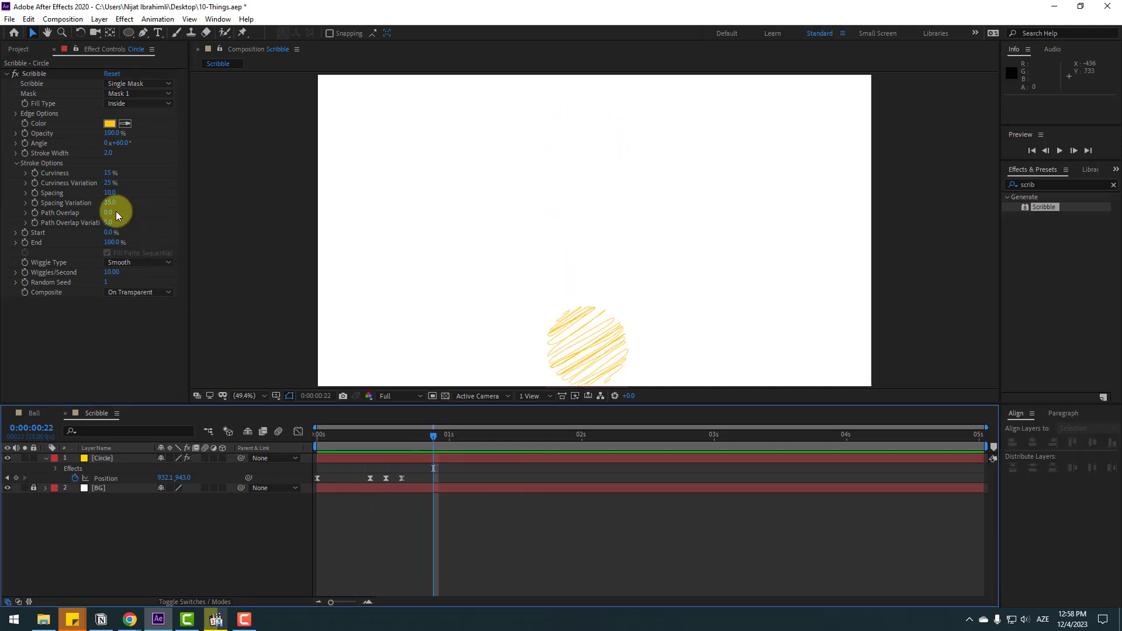
Try a Spacing Variation of 25 on the Scribble effect and preview it
{"action": "left_click", "coordinate": [108, 203]}
{"action": "type", "text": "25"}
{"action": "key", "text": "Return"}
{"action": "key", "text": "space"}
{"action": "key", "text": "space"}
Set the Scribble effect's Spacing Variation to 10 and preview the animation
{"action": "mouse_move", "coordinate": [111, 202]}
{"action": "left_mouse_down"}
{"action": "mouse_move", "coordinate": [128, 203]}
{"action": "mouse_move", "coordinate": [1, 202]}
{"action": "mouse_move", "coordinate": [104, 209]}
{"action": "left_mouse_up"}
{"action": "type", "text": "10"}
{"action": "key", "text": "Return"}
{"action": "key", "text": "space"}
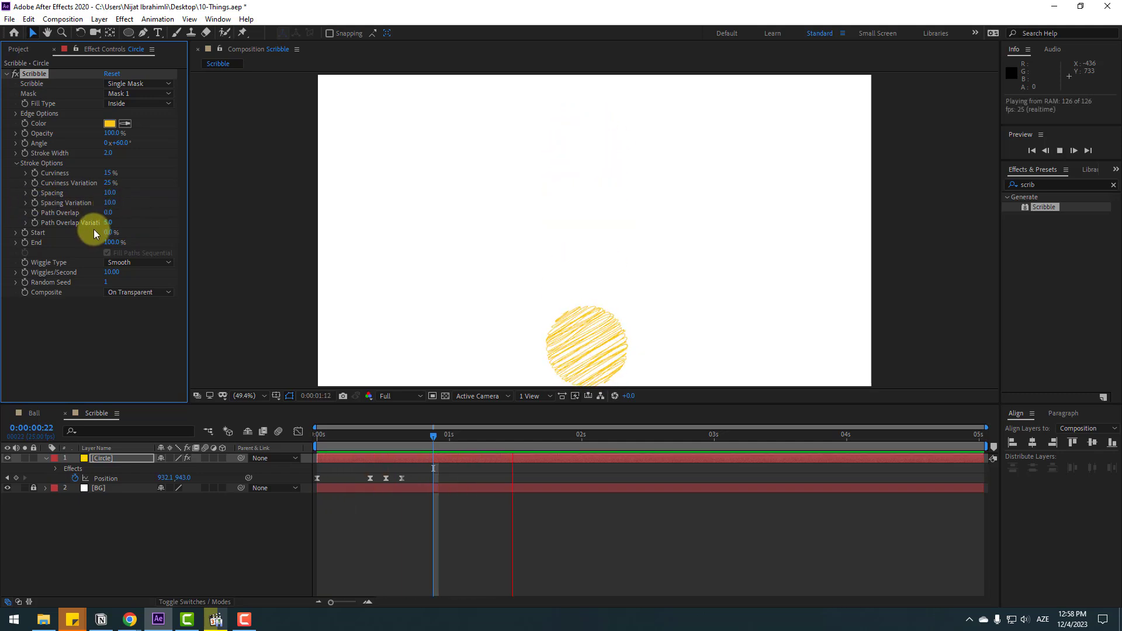
{"action": "key", "text": "space"}
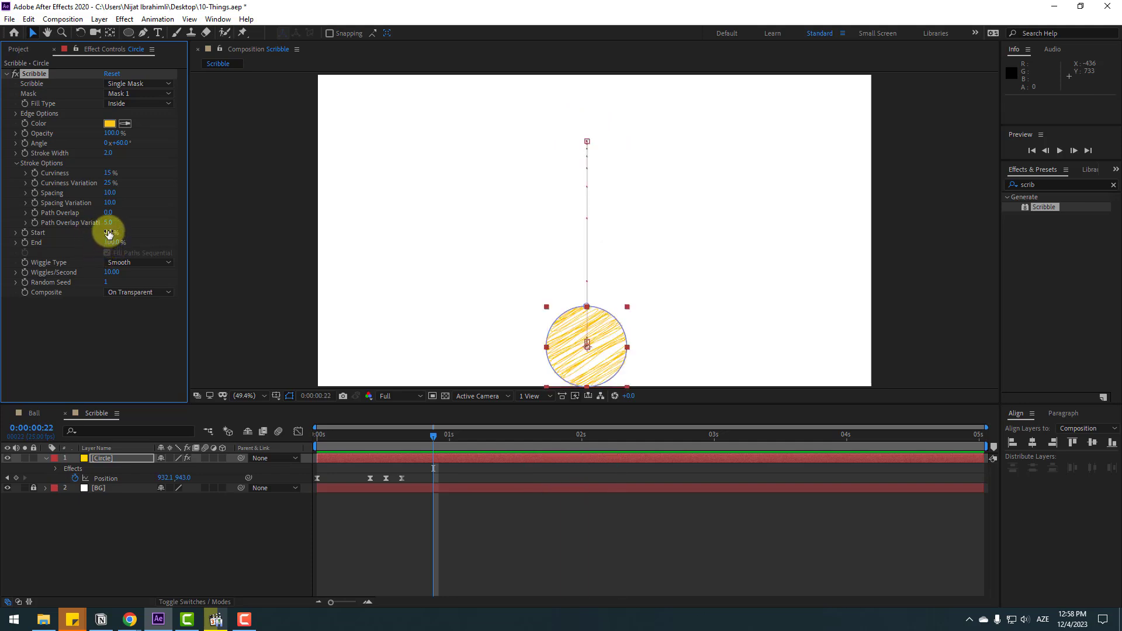
Set the Scribble effect's Path Overlap to 8 and Stroke Width to 5, previewing the animation after each change
{"action": "type", "text": "8"}
{"action": "key", "text": "Return"}
{"action": "key", "text": "space"}
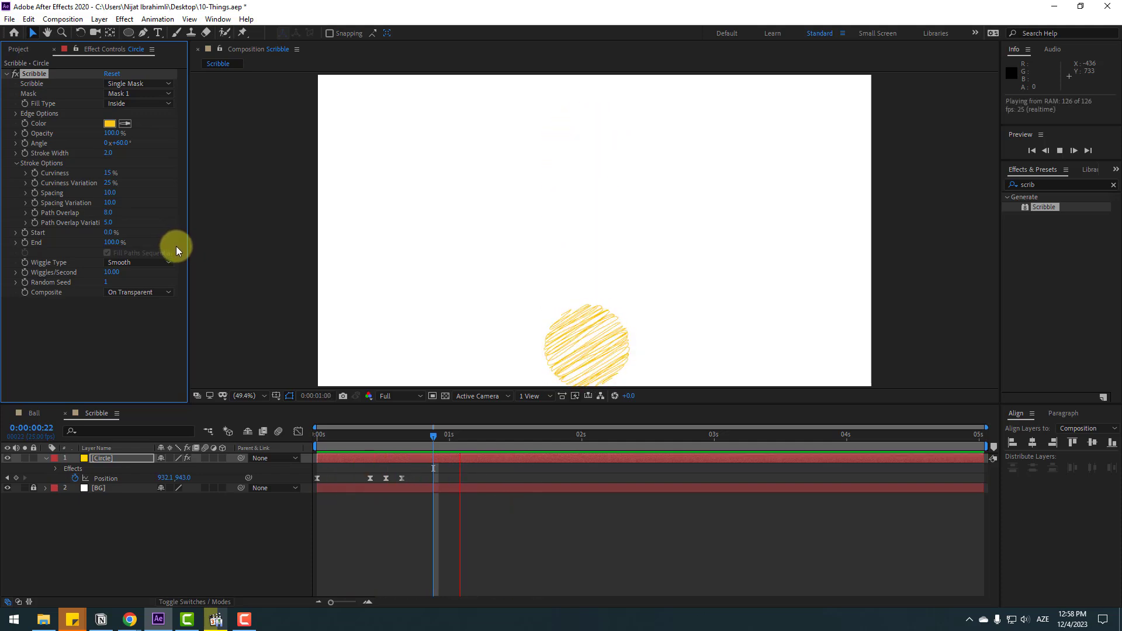
{"action": "key", "text": "space"}
{"action": "left_click_drag", "start_coordinate": [108, 152], "coordinate": [115, 152]}
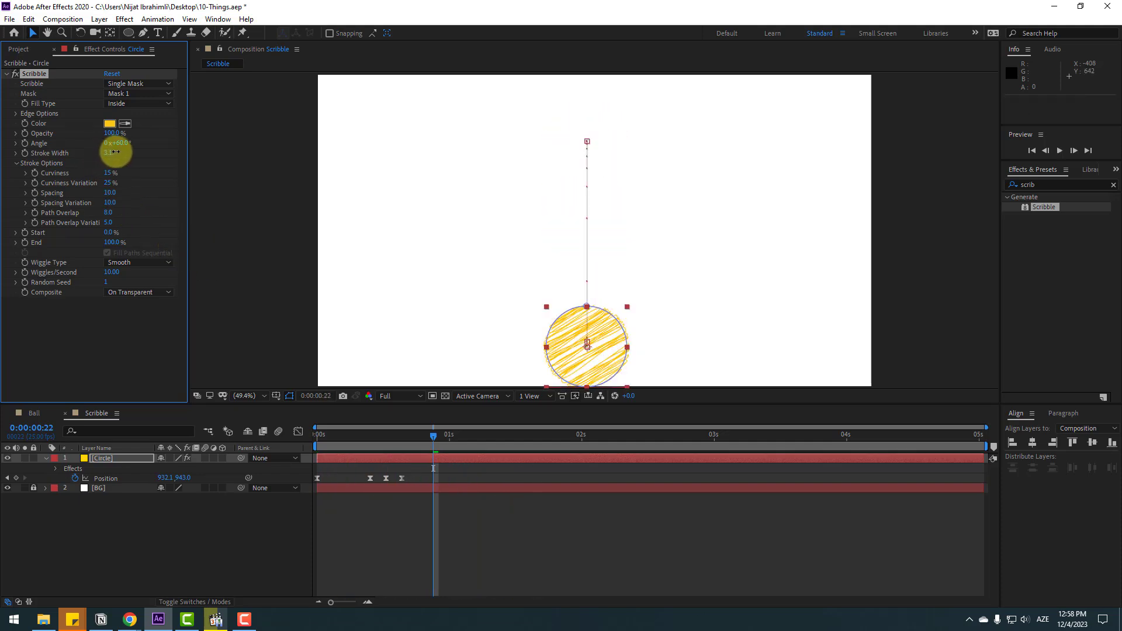
{"action": "key", "text": "Return"}
{"action": "key", "text": "space"}
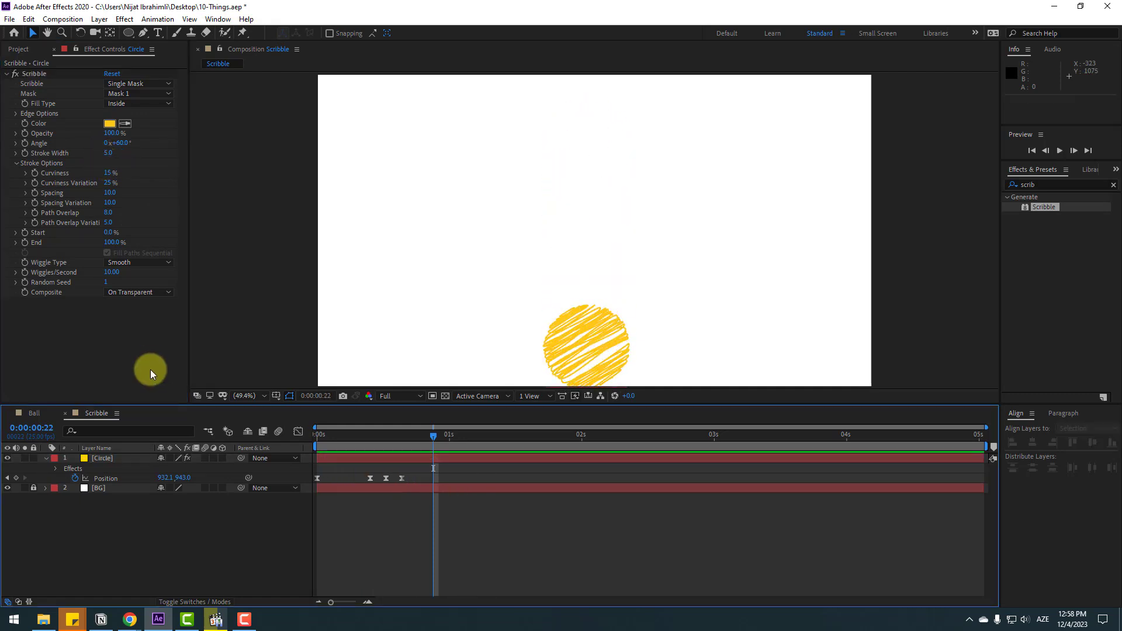
Set the Scribble composition's frame rate to 8 frames per second and preview the animation
{"action": "right_click", "coordinate": [124, 531]}
{"action": "left_click", "coordinate": [191, 420]}
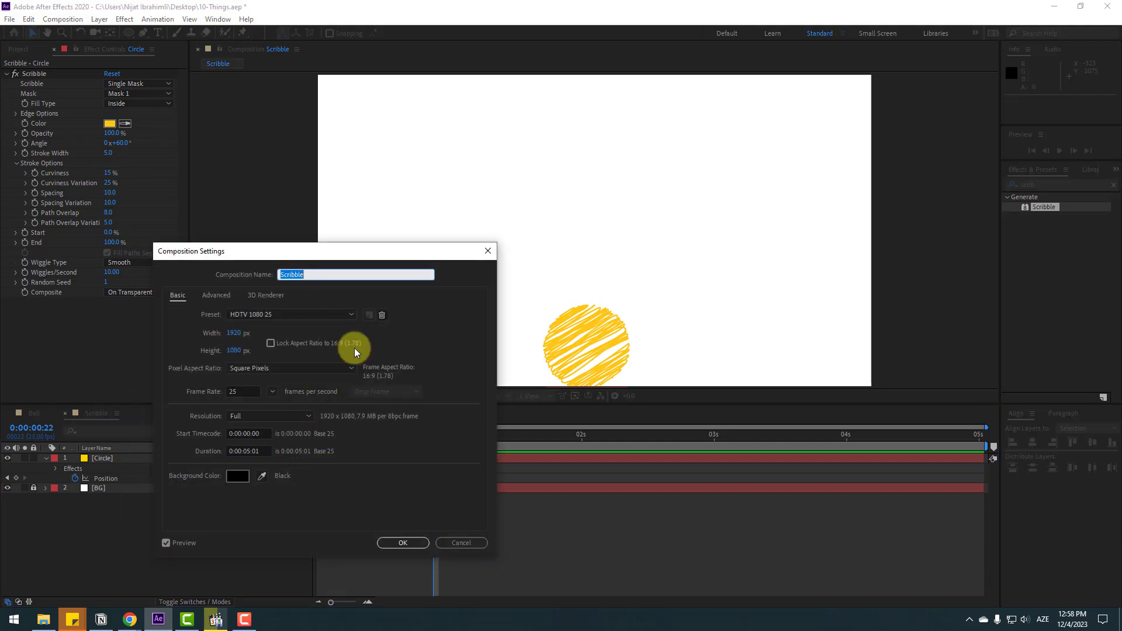
{"action": "left_click", "coordinate": [243, 391]}
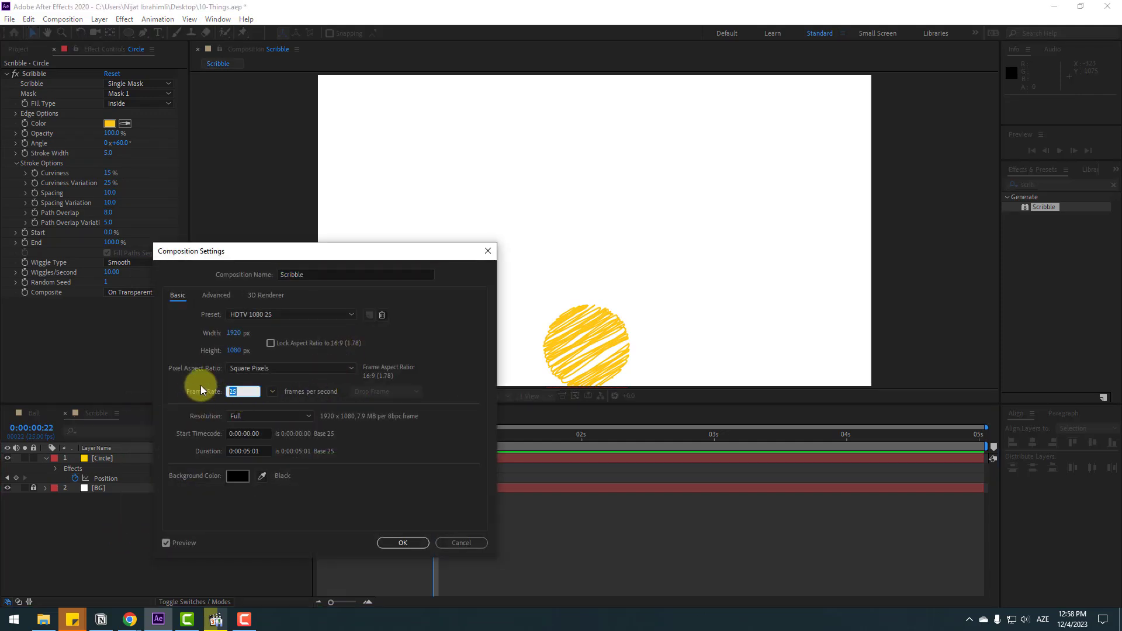
{"action": "left_click", "coordinate": [411, 544]}
{"action": "key", "text": "space"}
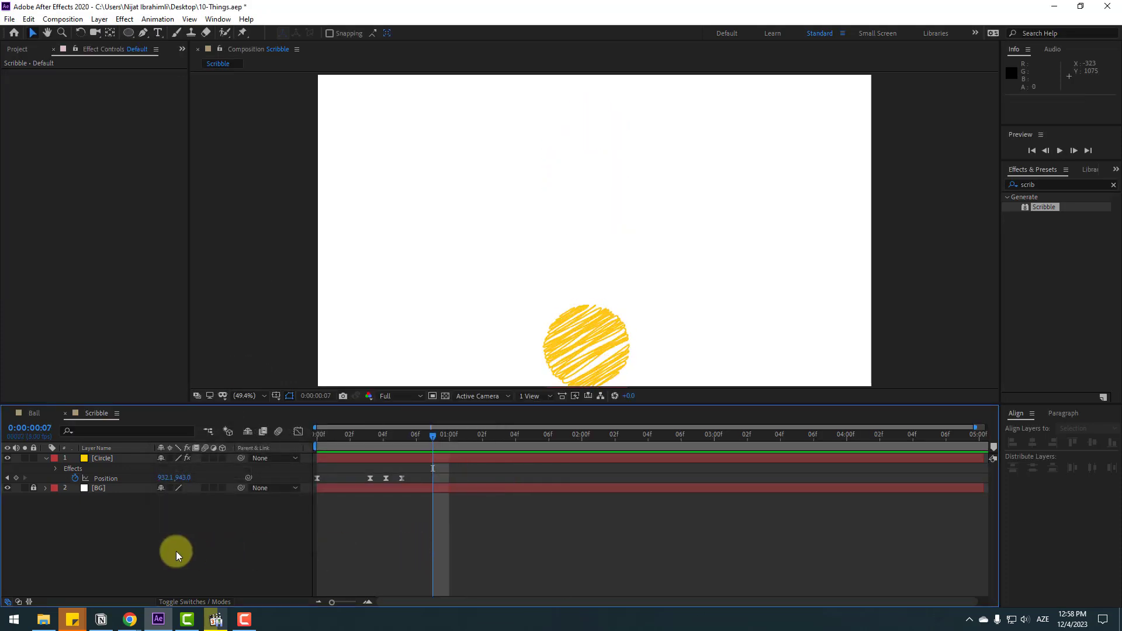
Set the Scribble composition's frame rate to 15 frames per second and preview the animation
{"action": "right_click", "coordinate": [189, 549]}
{"action": "left_click", "coordinate": [240, 445]}
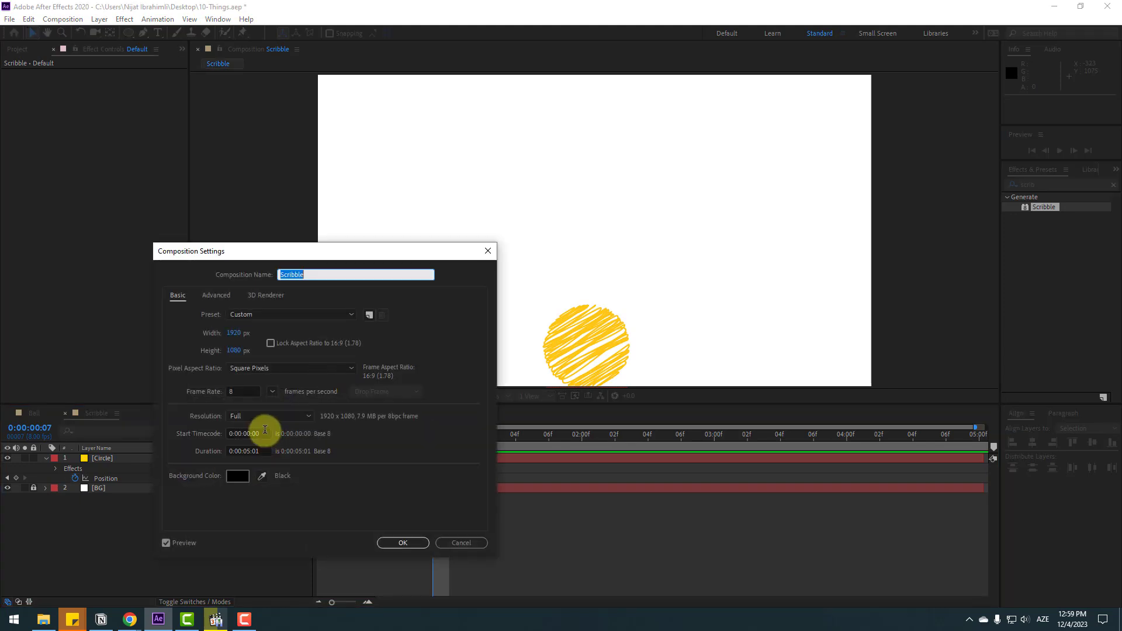
{"action": "left_click", "coordinate": [243, 391]}
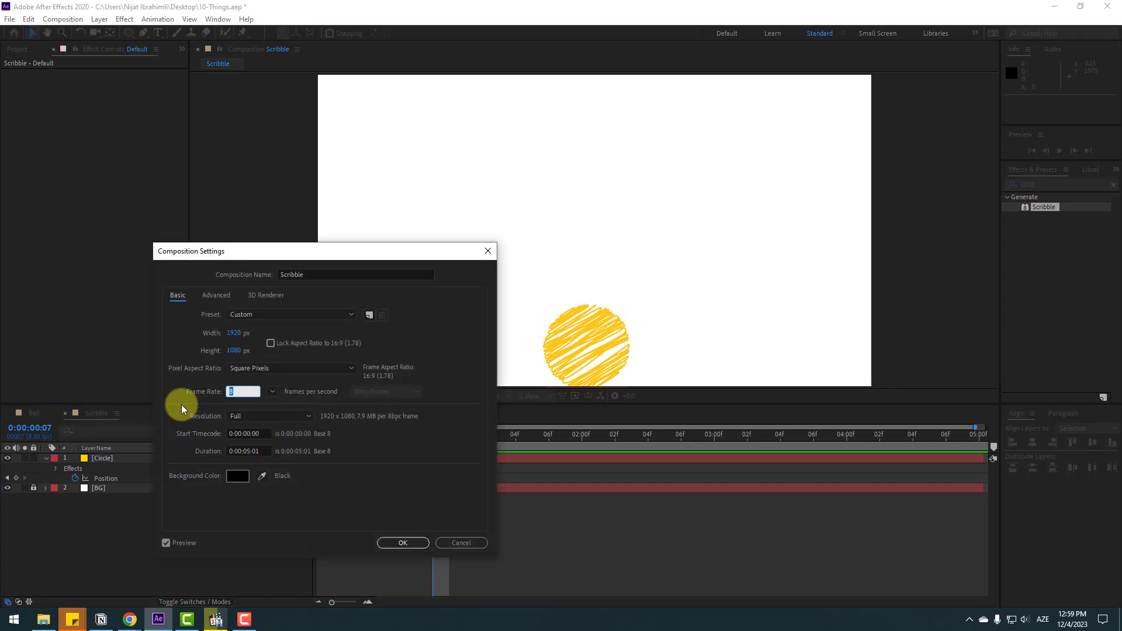
{"action": "type", "text": "15"}
{"action": "left_click", "coordinate": [386, 543]}
{"action": "key", "text": "space"}
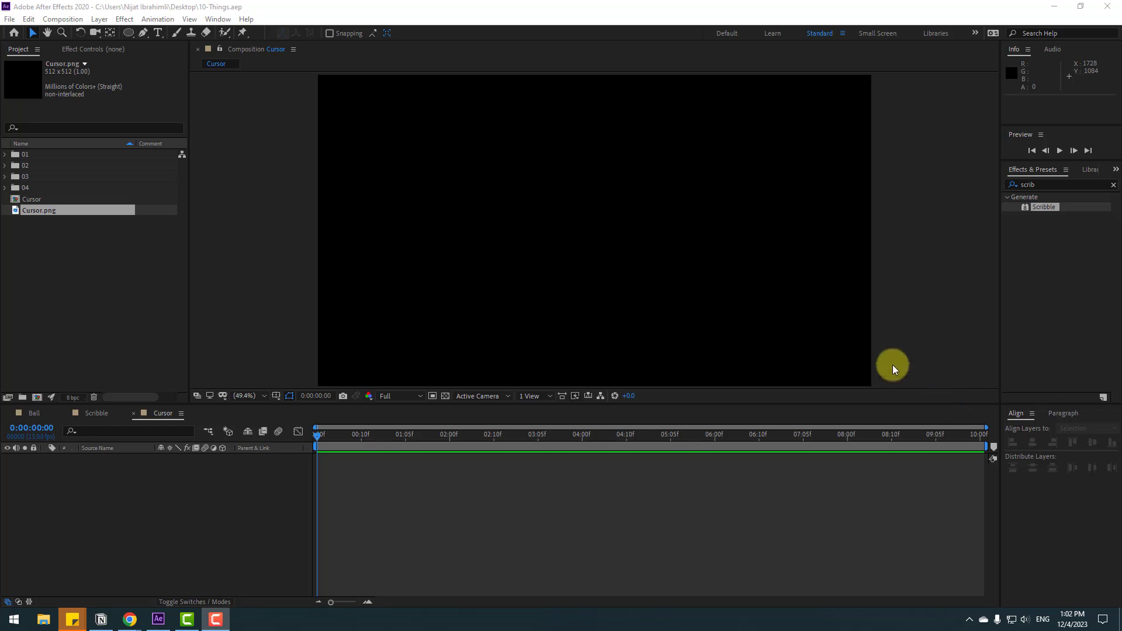
Create a 1920 x 1080 solid named BG in near-white FCFCFC in the Cursor composition and lock its layer
{"action": "right_click", "coordinate": [133, 524]}
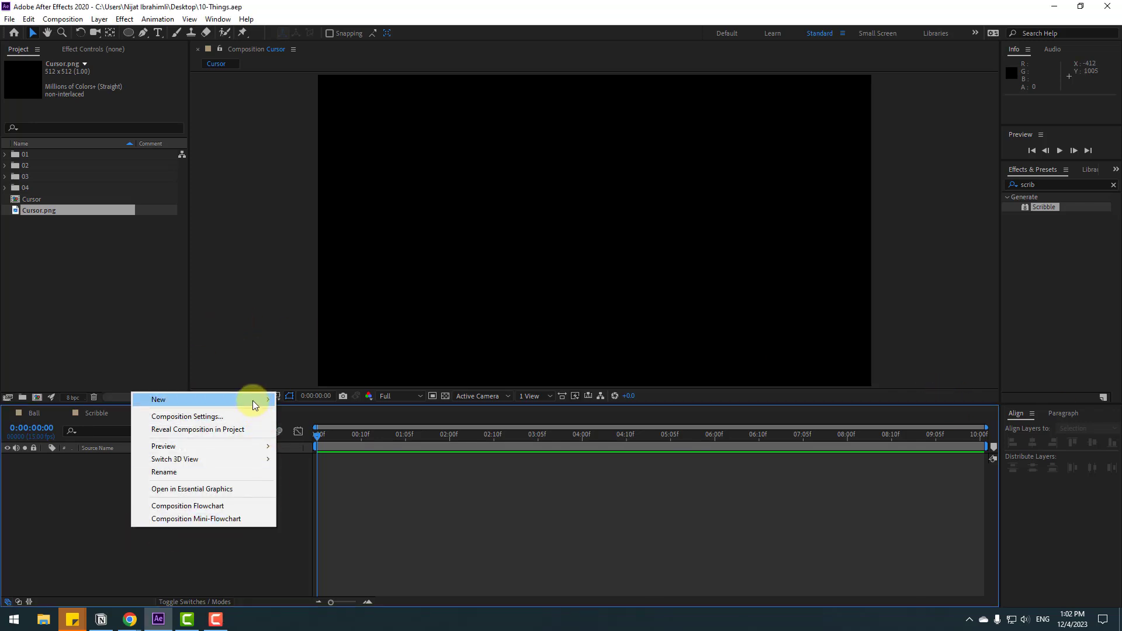
{"action": "mouse_move", "coordinate": [252, 400]}
{"action": "left_click", "coordinate": [315, 429]}
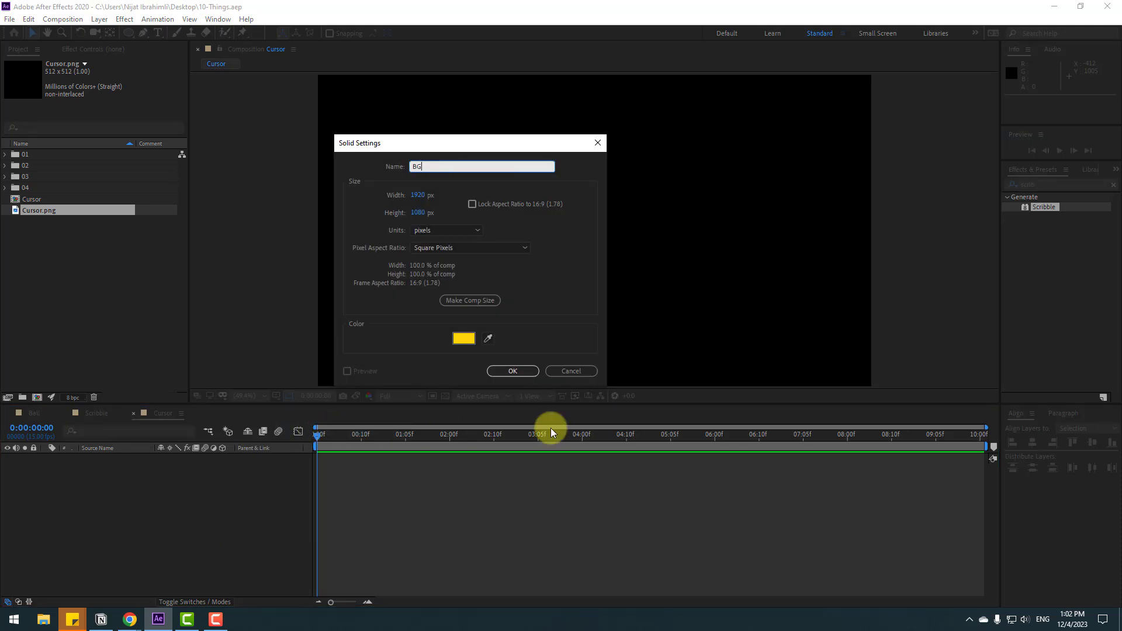
{"action": "left_click", "coordinate": [463, 338]}
{"action": "left_click_drag", "start_coordinate": [319, 443], "coordinate": [282, 441]}
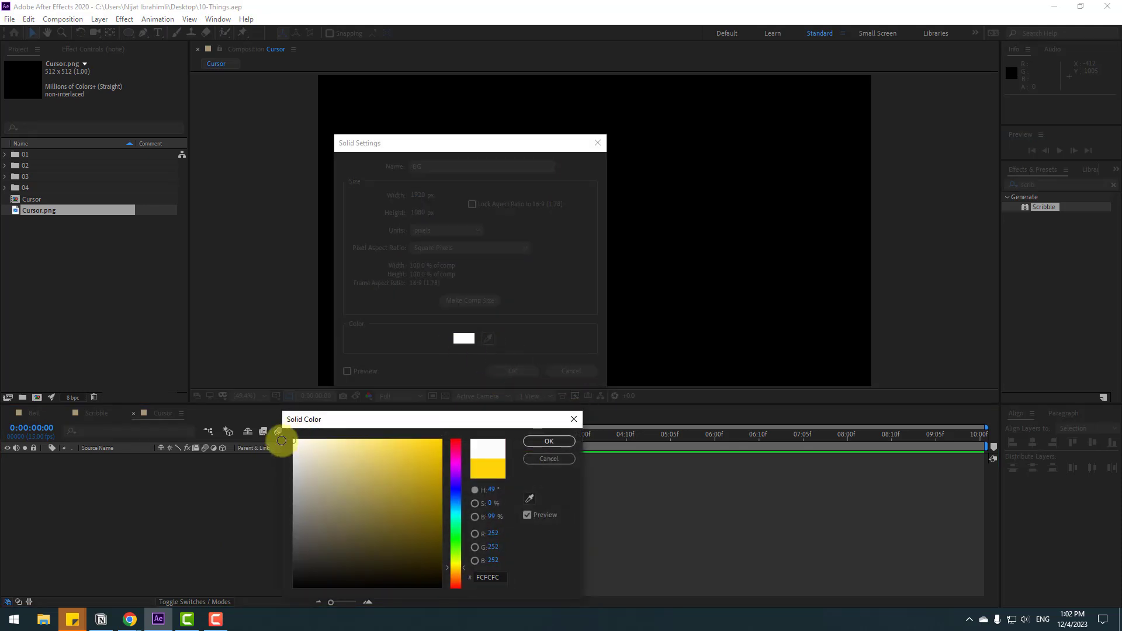
{"action": "key", "text": "Return"}
{"action": "left_click", "coordinate": [513, 371]}
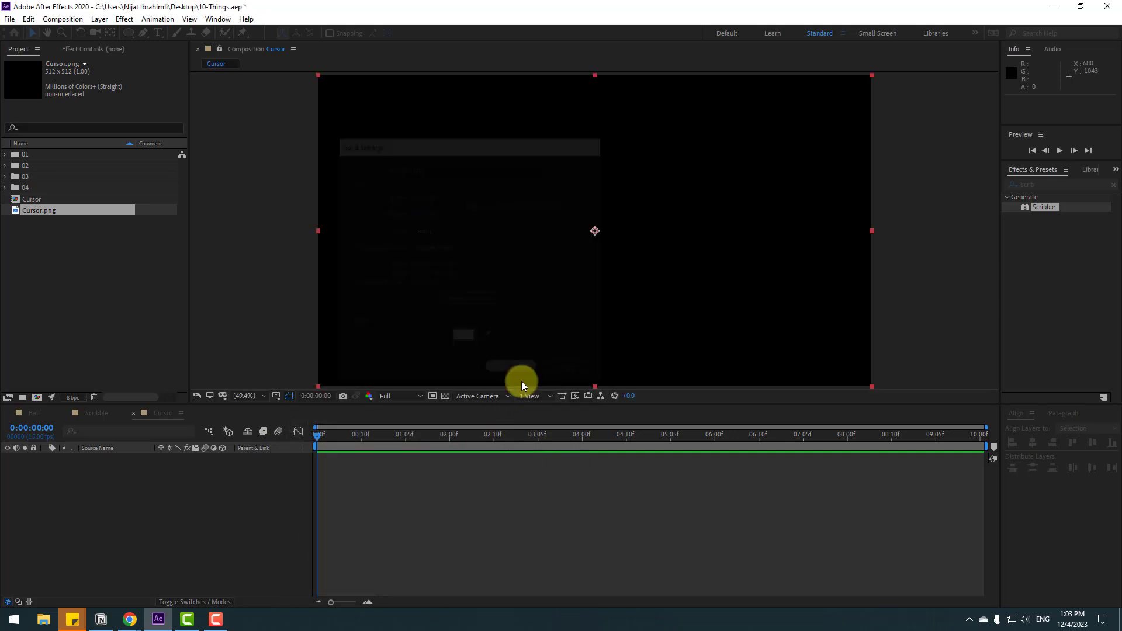
{"action": "left_click", "coordinate": [34, 458]}
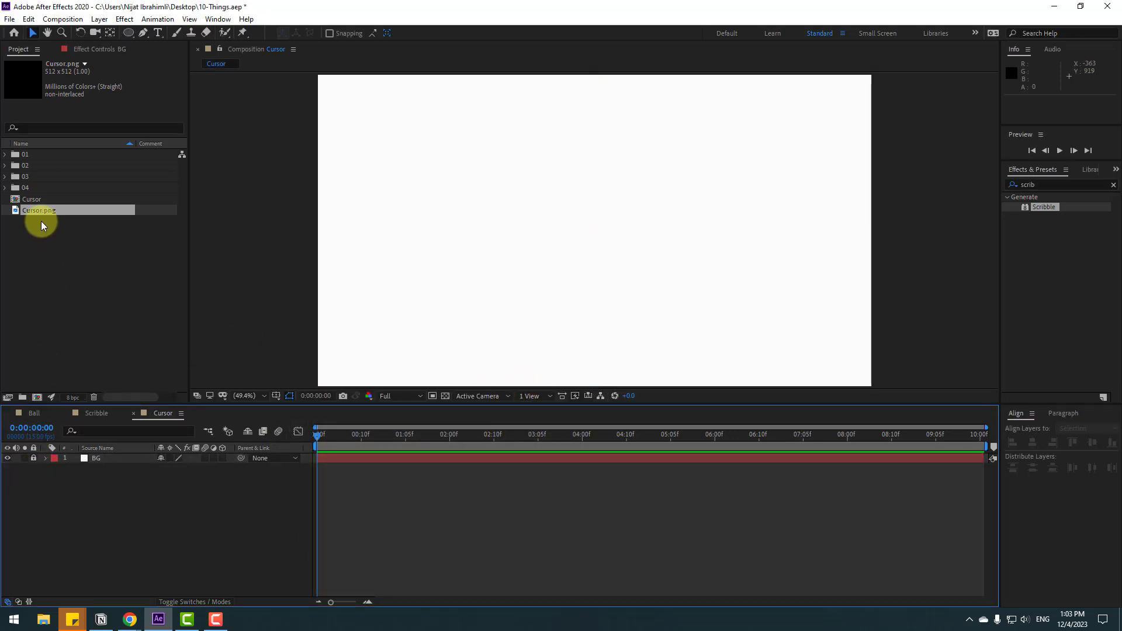
Add Cursor.png to the composition above the BG layer and scale it down to 26%
{"action": "left_click_drag", "start_coordinate": [47, 210], "coordinate": [104, 458]}
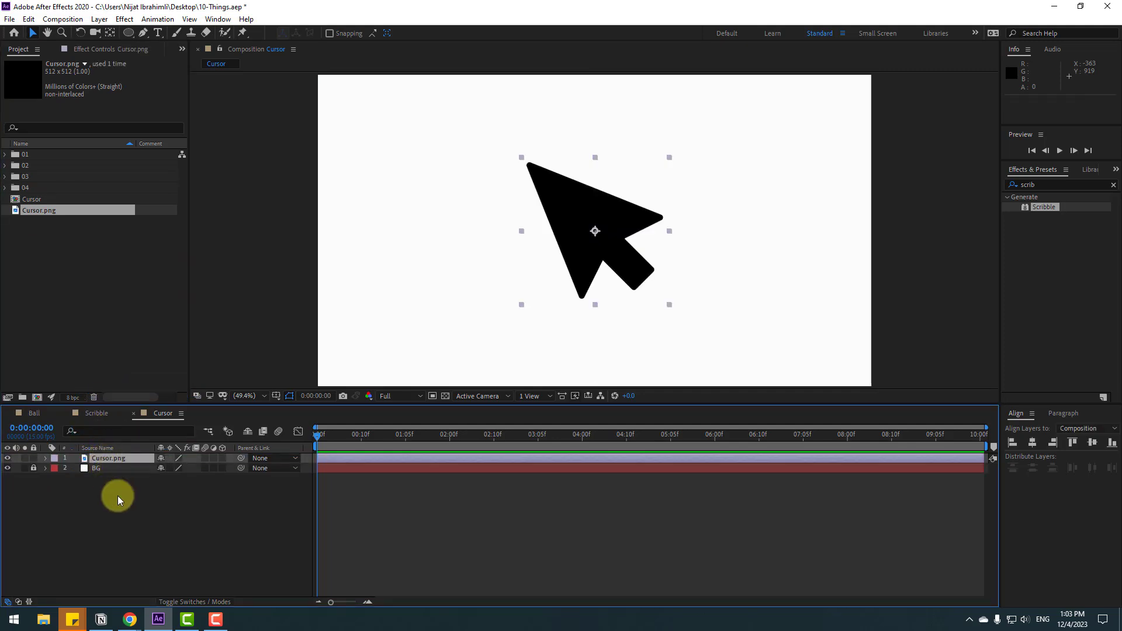
{"action": "key", "text": "s"}
{"action": "left_click_drag", "start_coordinate": [176, 472], "coordinate": [125, 466]}
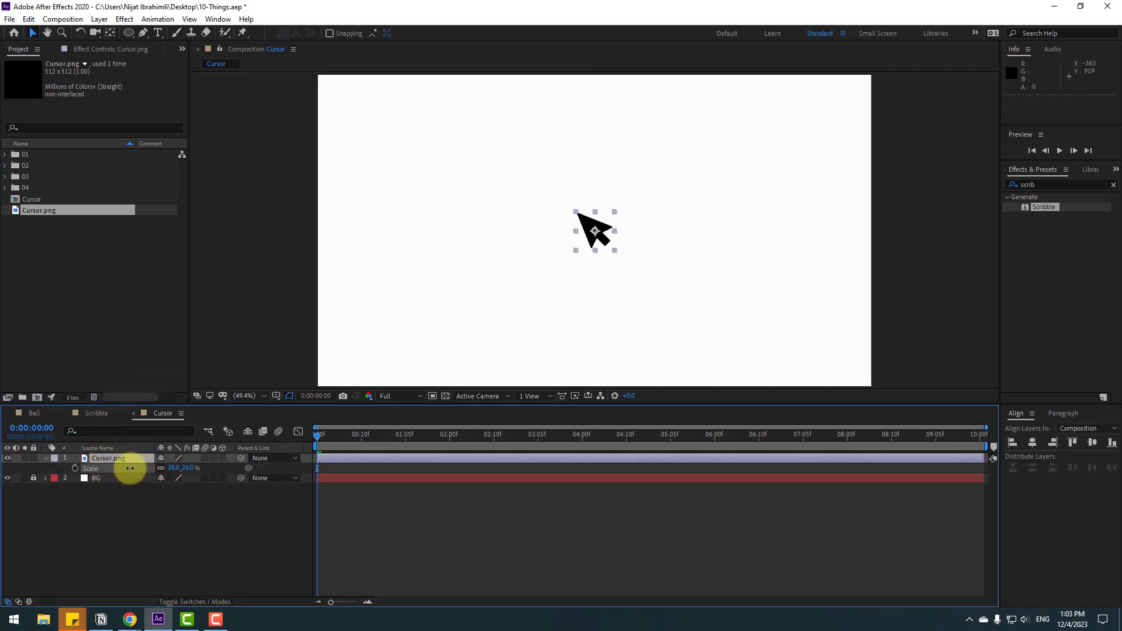
Move the cursor layer's anchor point to the end of the arrow's tail and deselect the layer
{"action": "key", "text": "slash"}
{"action": "left_click", "coordinate": [111, 33]}
{"action": "left_click_drag", "start_coordinate": [597, 235], "coordinate": [620, 257]}
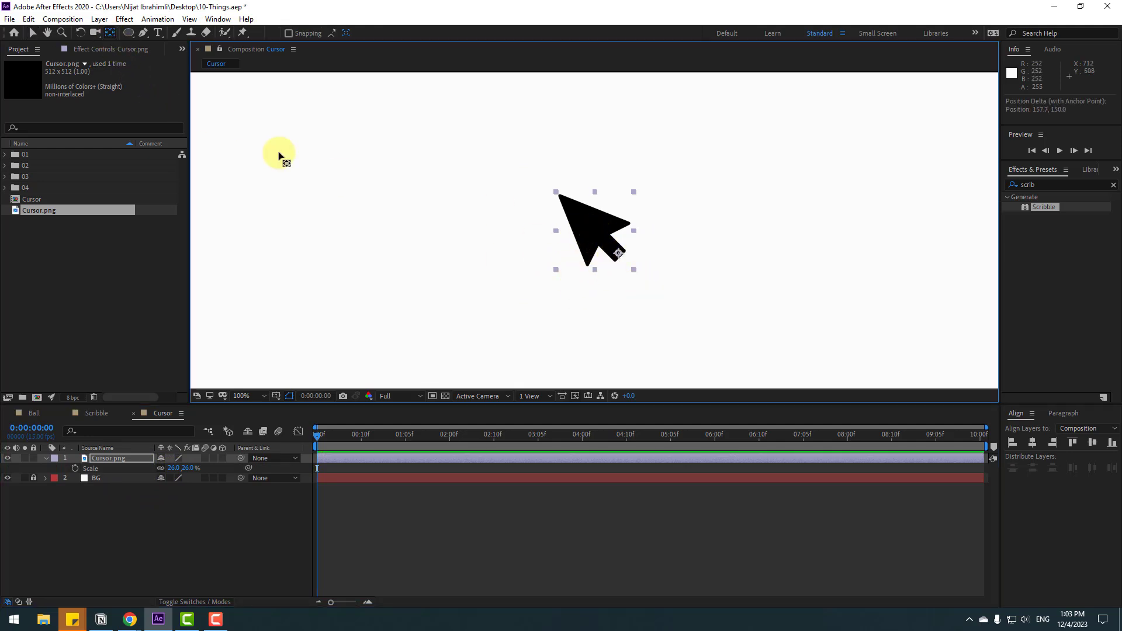
{"action": "left_click", "coordinate": [32, 32]}
{"action": "key", "text": "comma"}
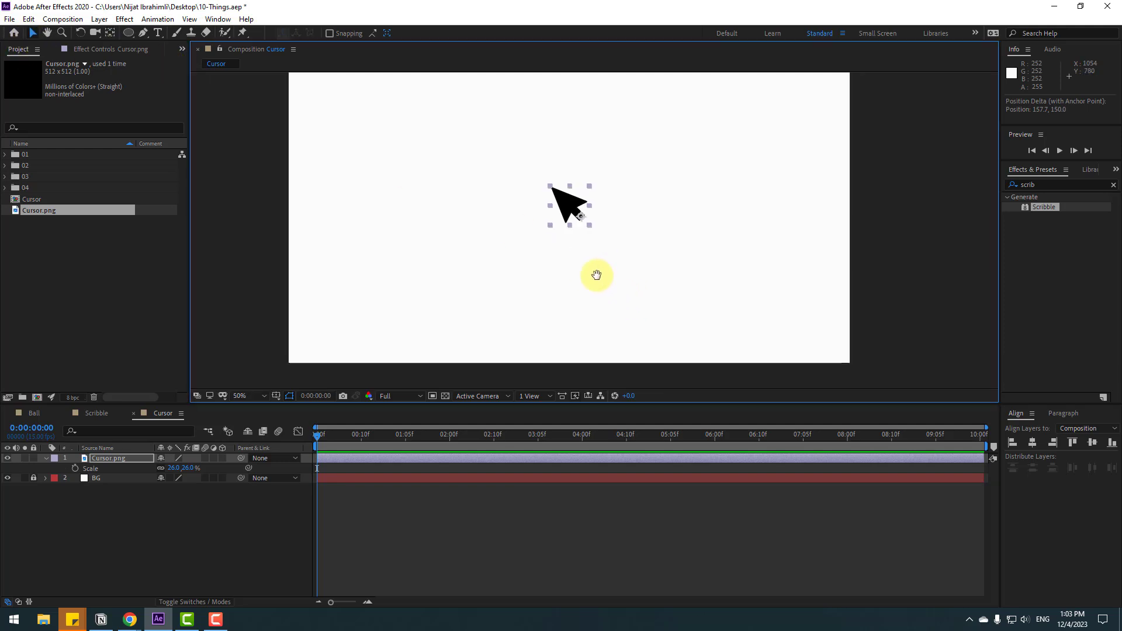
{"action": "left_click", "coordinate": [181, 514]}
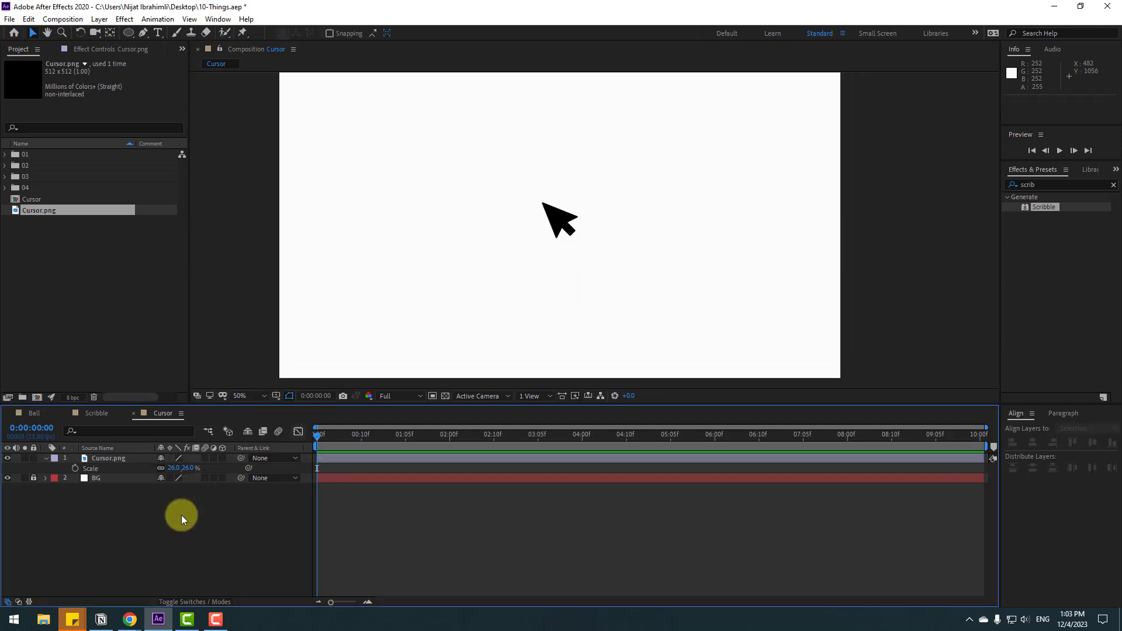
Draw a yellow rectangle about 590 x 114 px over the cursor as a new shape layer
{"action": "left_click", "coordinate": [131, 33]}
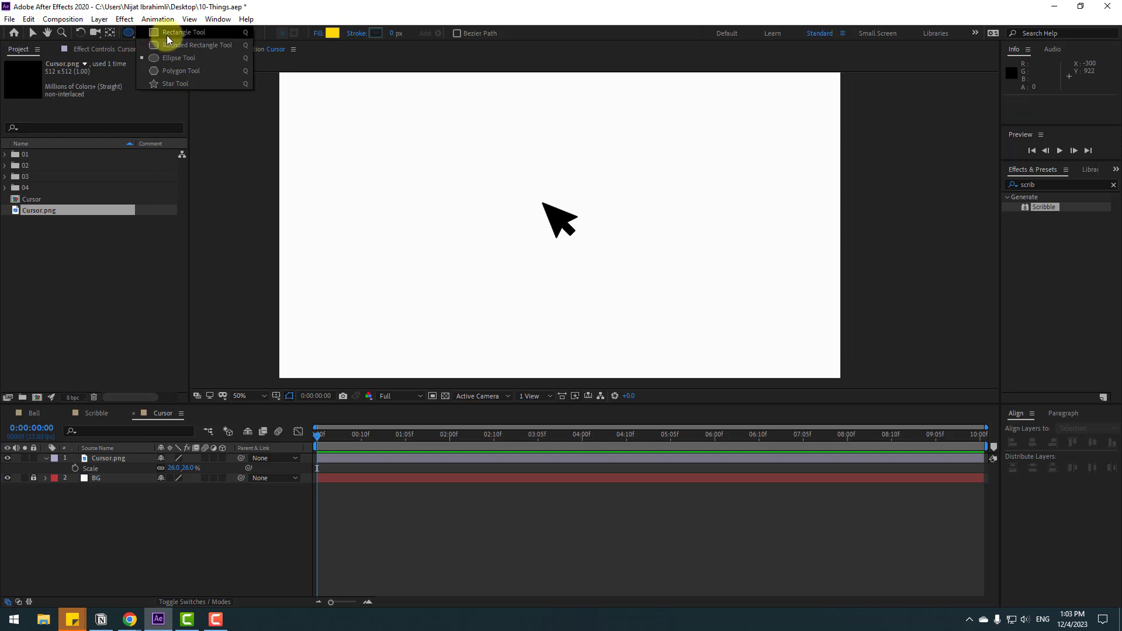
{"action": "left_click", "coordinate": [168, 34]}
{"action": "mouse_move", "coordinate": [444, 189]}
{"action": "left_mouse_down"}
{"action": "mouse_move", "coordinate": [532, 218]}
{"action": "mouse_move", "coordinate": [617, 222]}
{"action": "left_mouse_up"}
{"action": "left_click", "coordinate": [33, 34]}
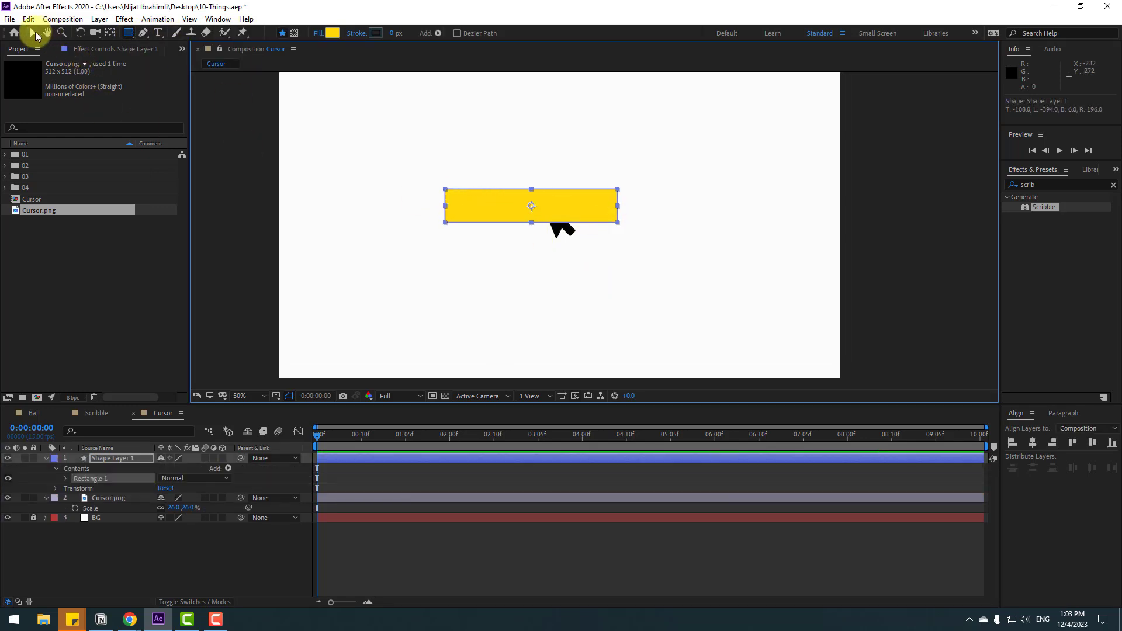
Move the yellow rectangle toward the middle and align it to the composition's horizontal and vertical center
{"action": "left_click", "coordinate": [109, 462]}
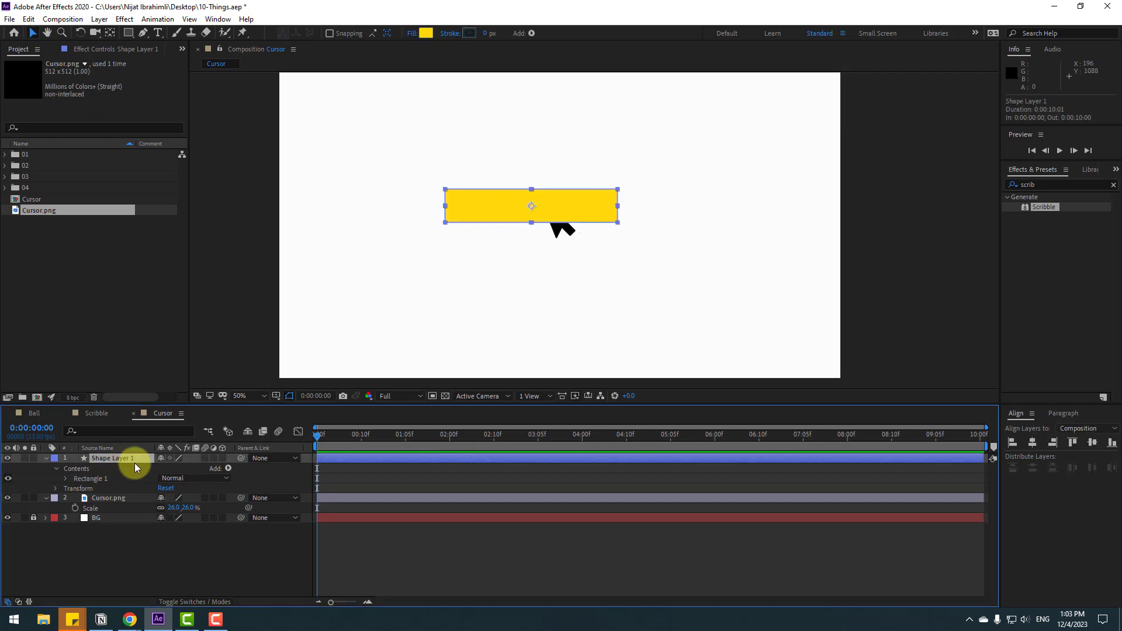
{"action": "left_click_drag", "start_coordinate": [561, 215], "coordinate": [583, 233]}
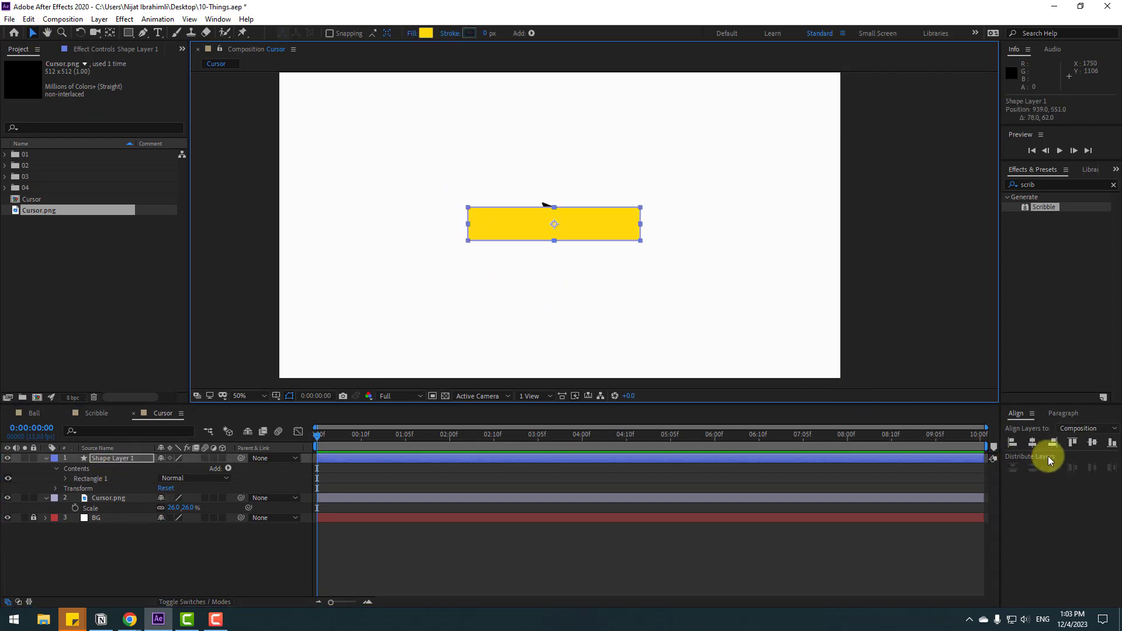
{"action": "left_click", "coordinate": [1033, 443]}
{"action": "left_click", "coordinate": [1092, 443]}
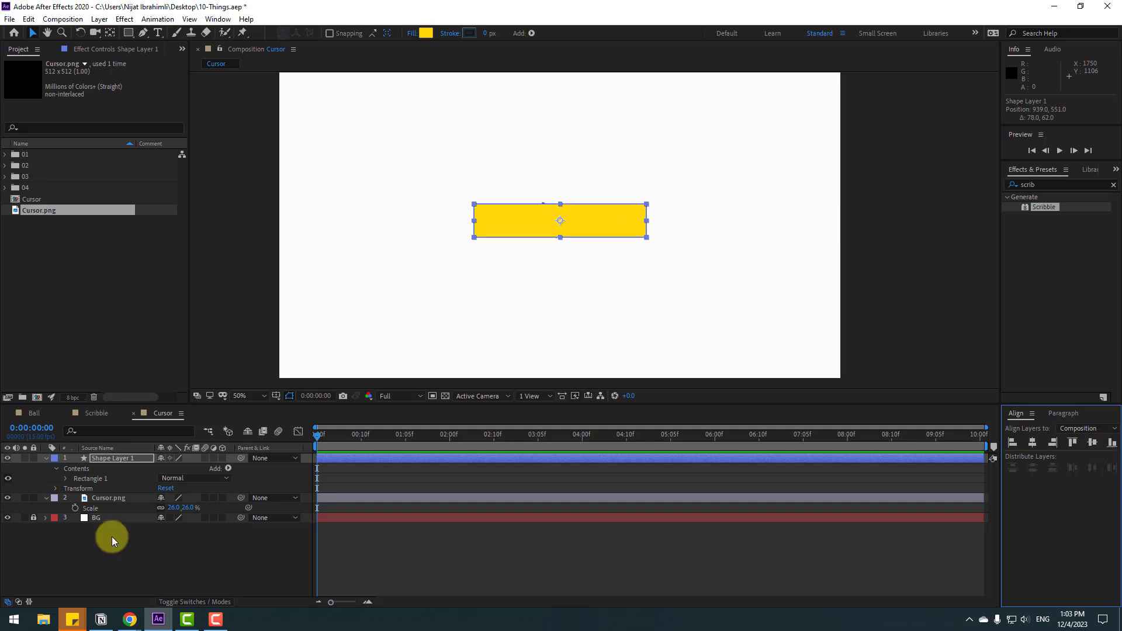
Collapse the rectangle and cursor layers' properties and rename the rectangle's shape layer as button
{"action": "left_click", "coordinate": [45, 457]}
{"action": "left_click", "coordinate": [45, 468]}
{"action": "left_click", "coordinate": [127, 458]}
{"action": "type", "text": "button"}
{"action": "left_click", "coordinate": [139, 492]}
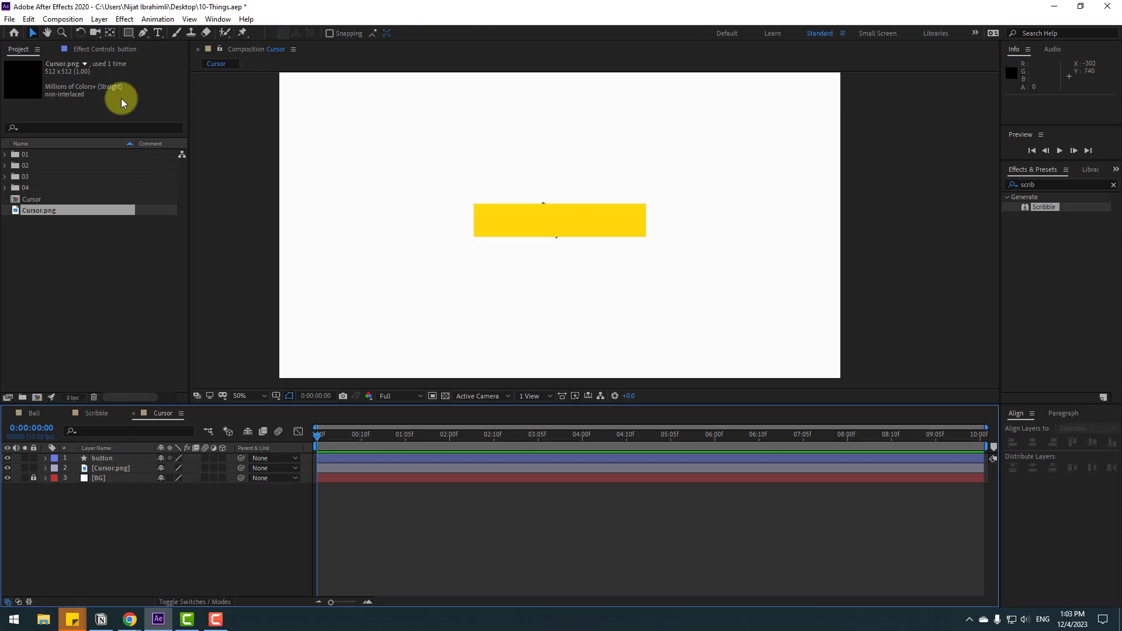
Add the white text START at 108 px and place it in the middle of the yellow button
{"action": "left_click", "coordinate": [158, 37]}
{"action": "left_click", "coordinate": [507, 218]}
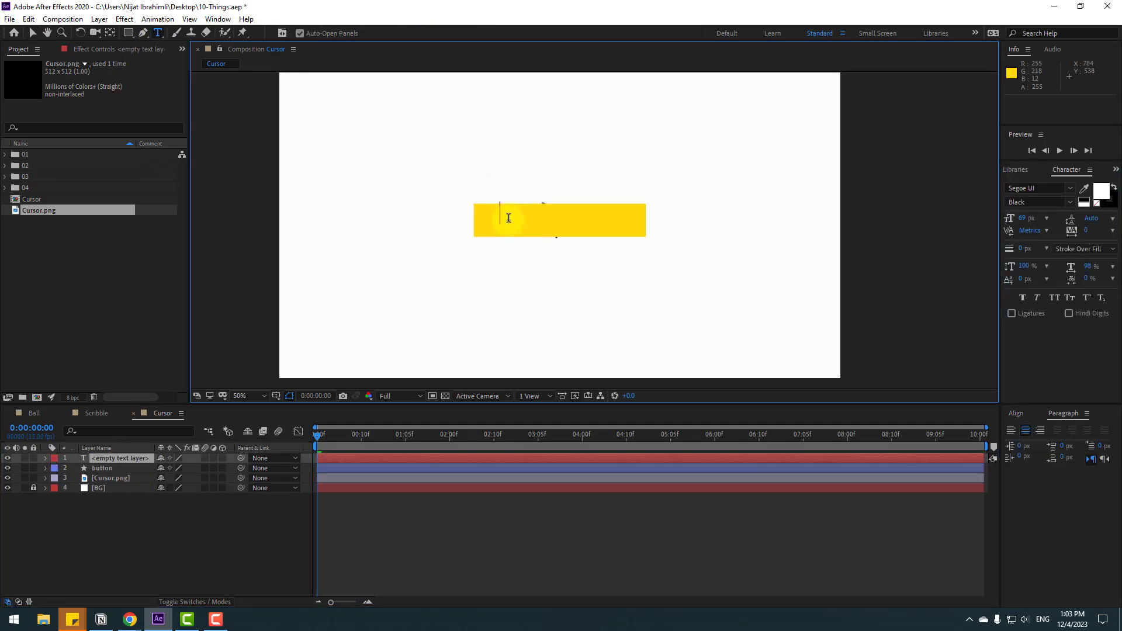
{"action": "type", "text": "START"}
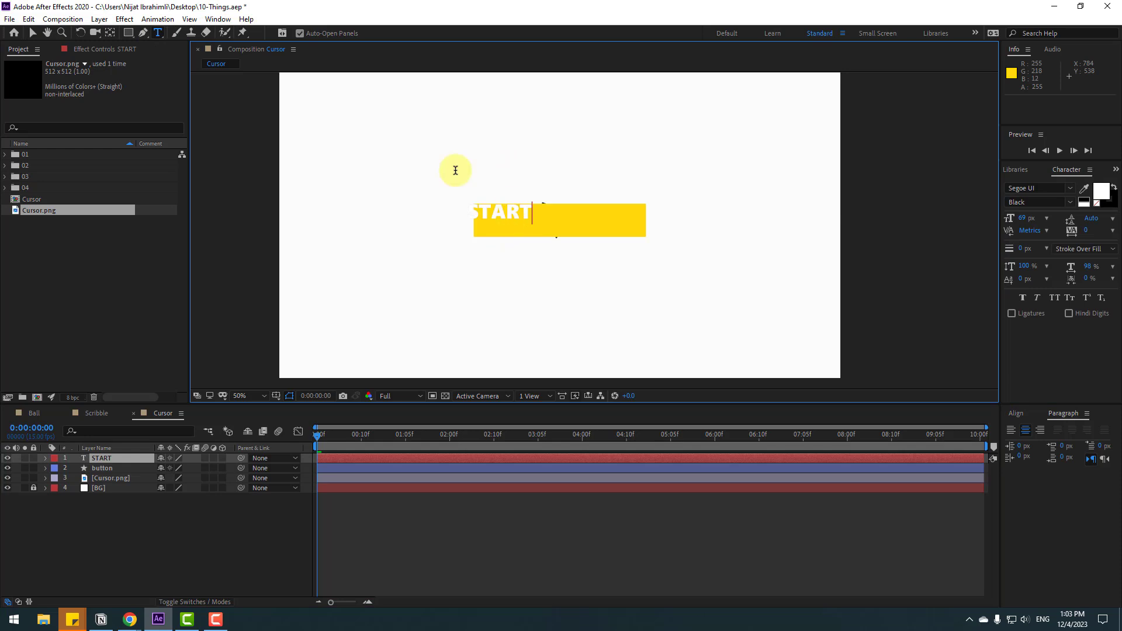
{"action": "left_click", "coordinate": [32, 33]}
{"action": "left_click_drag", "start_coordinate": [1026, 218], "coordinate": [1060, 218]}
{"action": "left_click_drag", "start_coordinate": [539, 213], "coordinate": [579, 223]}
{"action": "left_click", "coordinate": [104, 529]}
Parent the START text to the button layer and put the cursor on top of the layer stack, just outside the canvas's lower-right edge
{"action": "left_click", "coordinate": [96, 458]}
{"action": "left_click_drag", "start_coordinate": [240, 458], "coordinate": [124, 455]}
{"action": "left_click_drag", "start_coordinate": [574, 229], "coordinate": [774, 402]}
{"action": "key", "text": "space"}
{"action": "left_click_drag", "start_coordinate": [612, 331], "coordinate": [586, 294]}
Set starting Position and Rotation keyframes on the cursor layer at 0:00:00:00
{"action": "left_click", "coordinate": [100, 459]}
{"action": "key", "text": "p"}
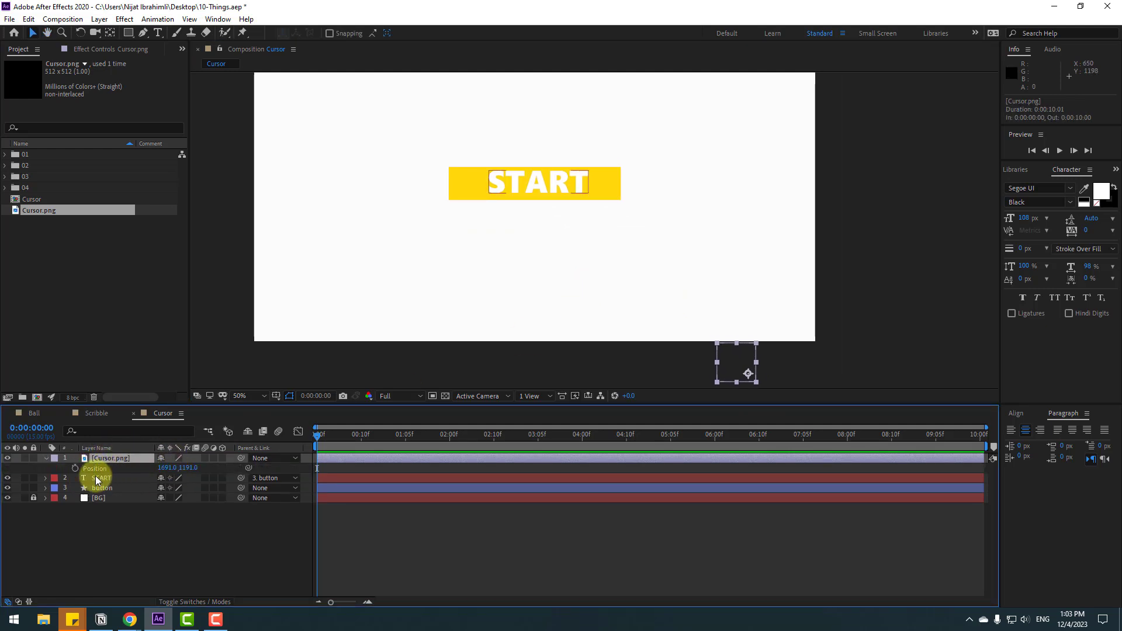
{"action": "left_click", "coordinate": [74, 468]}
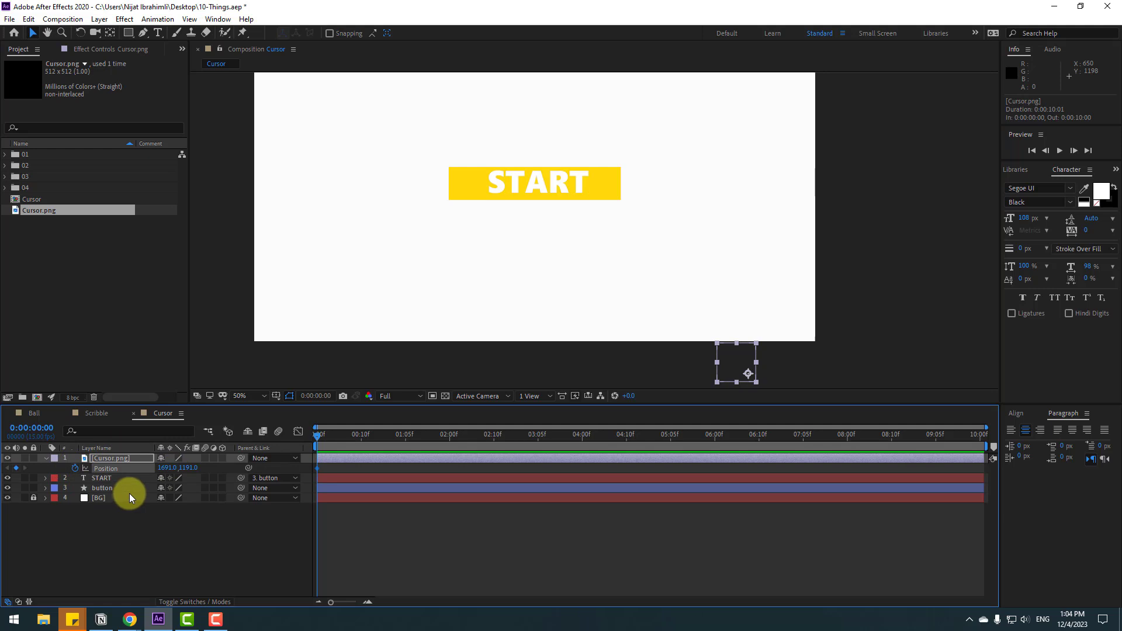
{"action": "key", "text": "shift+r"}
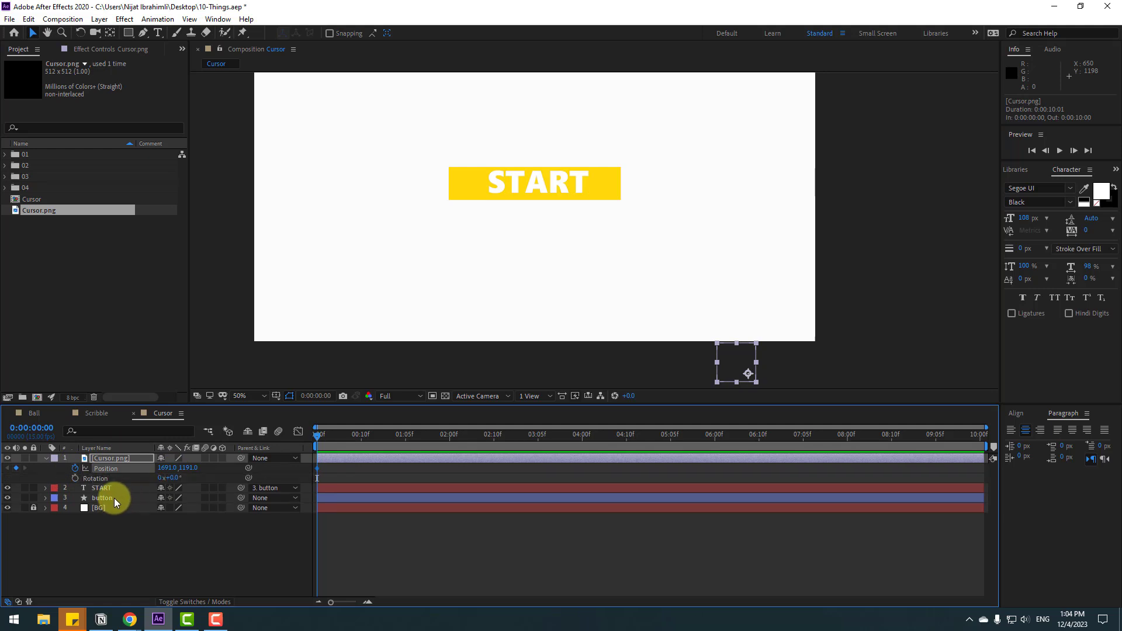
{"action": "left_click", "coordinate": [75, 478]}
Keyframe the cursor at 0:00:01:10 at the button's lower-right corner, position 1251, 657, and preview the move
{"action": "left_click_drag", "start_coordinate": [331, 437], "coordinate": [409, 439]}
{"action": "left_click_drag", "start_coordinate": [751, 357], "coordinate": [625, 202]}
{"action": "key", "text": "space"}
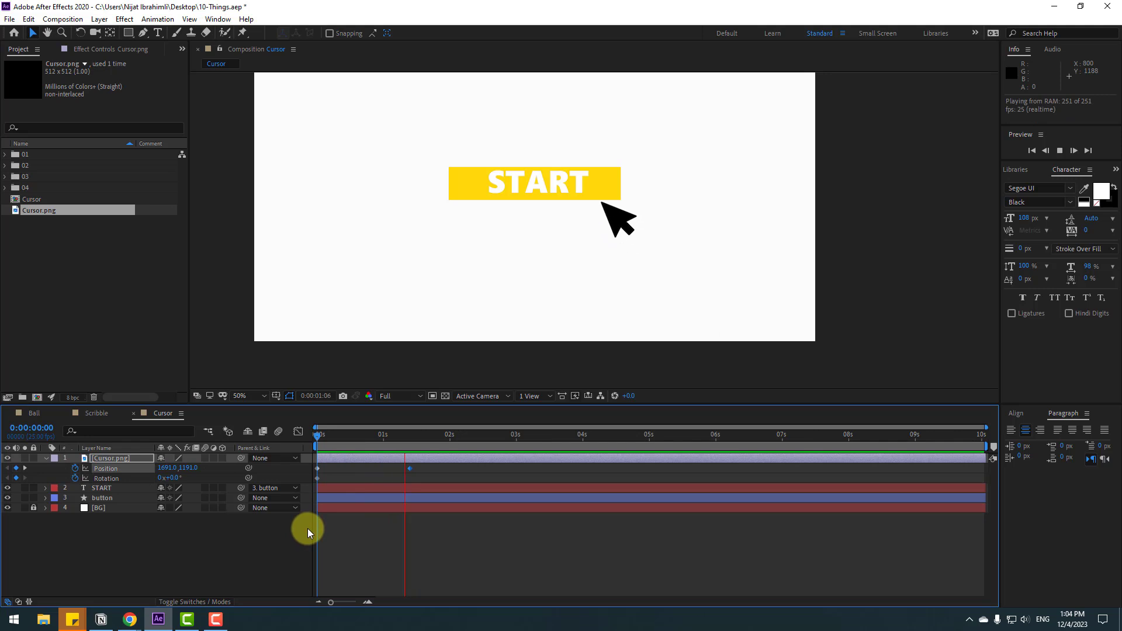
{"action": "key", "text": "space"}
Apply Easy Ease to both of the cursor's Position keyframes and preview the motion
{"action": "left_click_drag", "start_coordinate": [285, 464], "coordinate": [317, 470]}
{"action": "right_click", "coordinate": [317, 468]}
{"action": "mouse_move", "coordinate": [374, 461]}
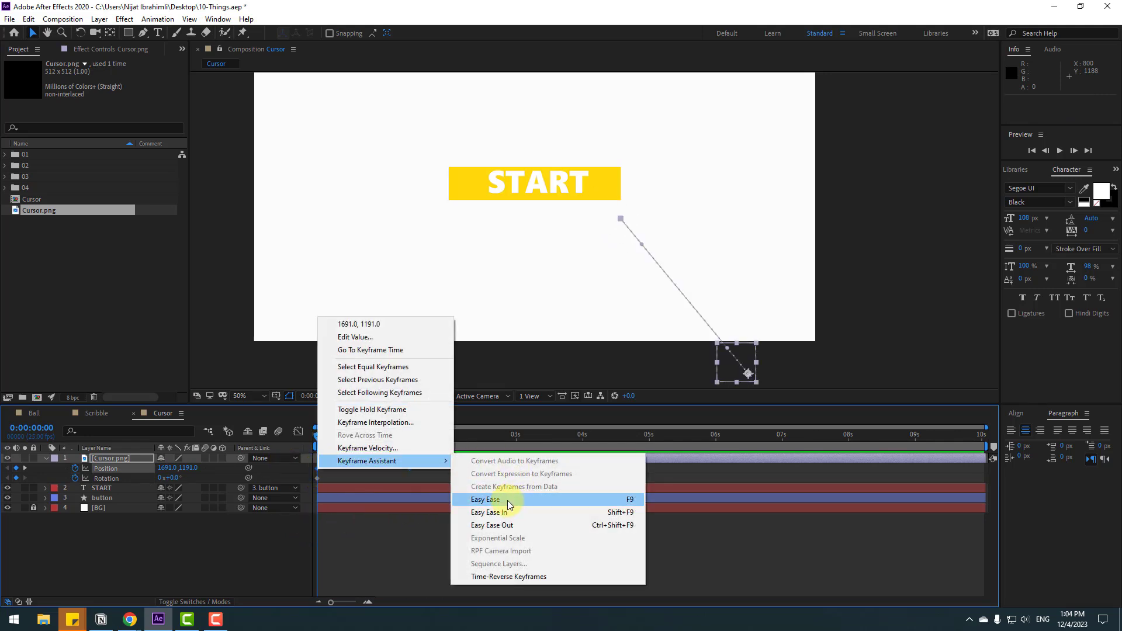
{"action": "left_click", "coordinate": [507, 501]}
{"action": "key", "text": "space"}
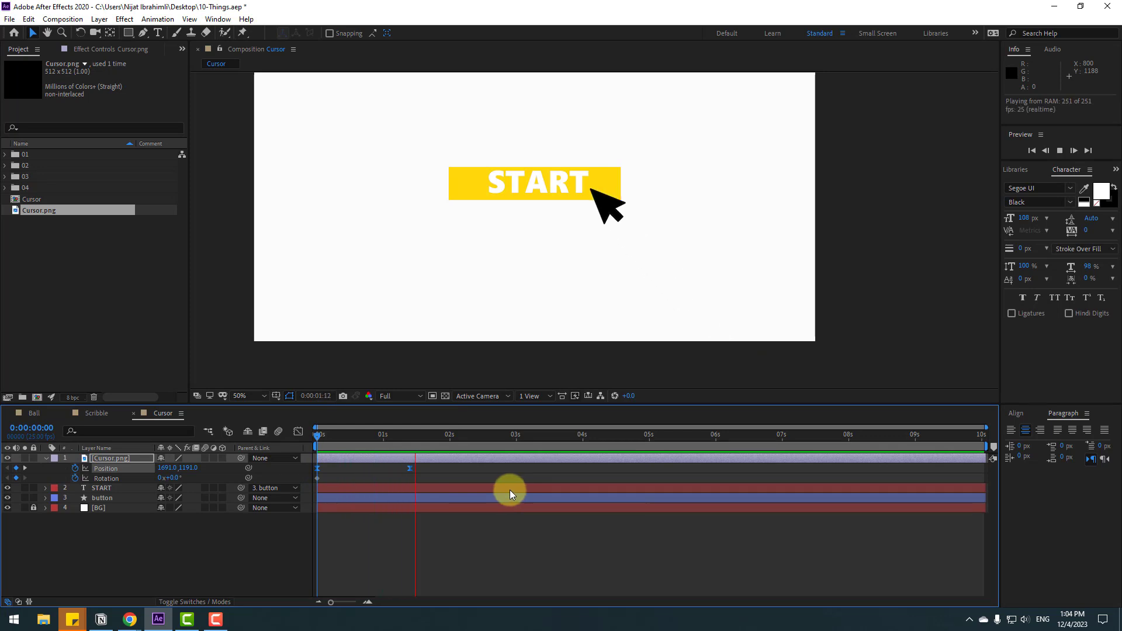
{"action": "key", "text": "space"}
Reshape the cursor's position speed graph into a steep central peak, preview it and return to the keyframe view
{"action": "left_click", "coordinate": [297, 433]}
{"action": "left_click_drag", "start_coordinate": [344, 554], "coordinate": [375, 568]}
{"action": "key", "text": "space"}
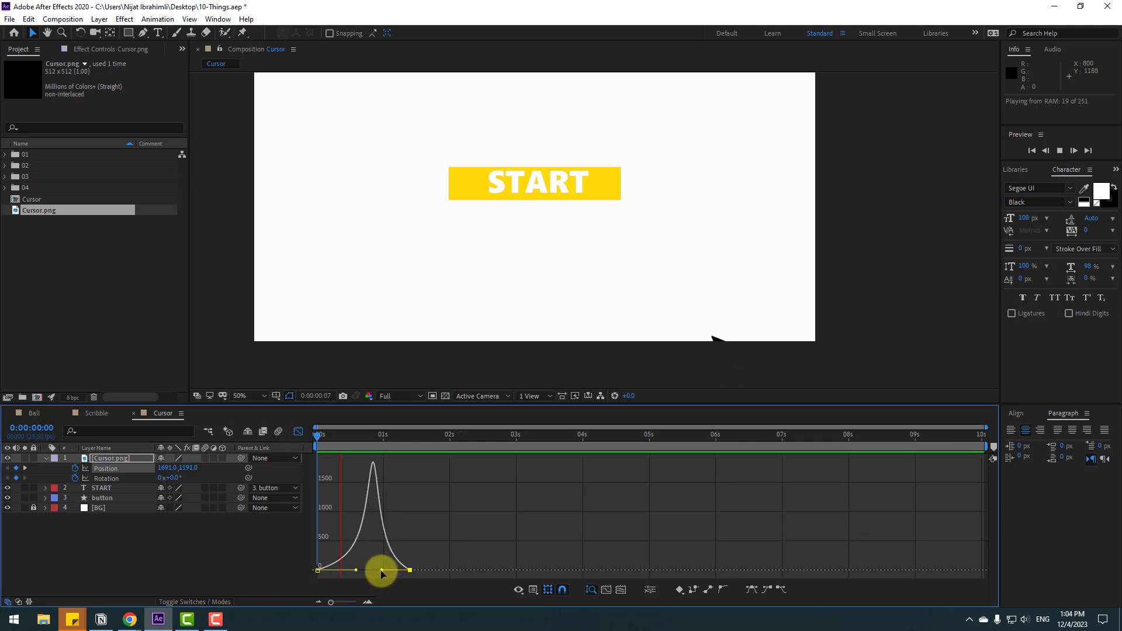
{"action": "key", "text": "space"}
{"action": "left_click", "coordinate": [298, 431]}
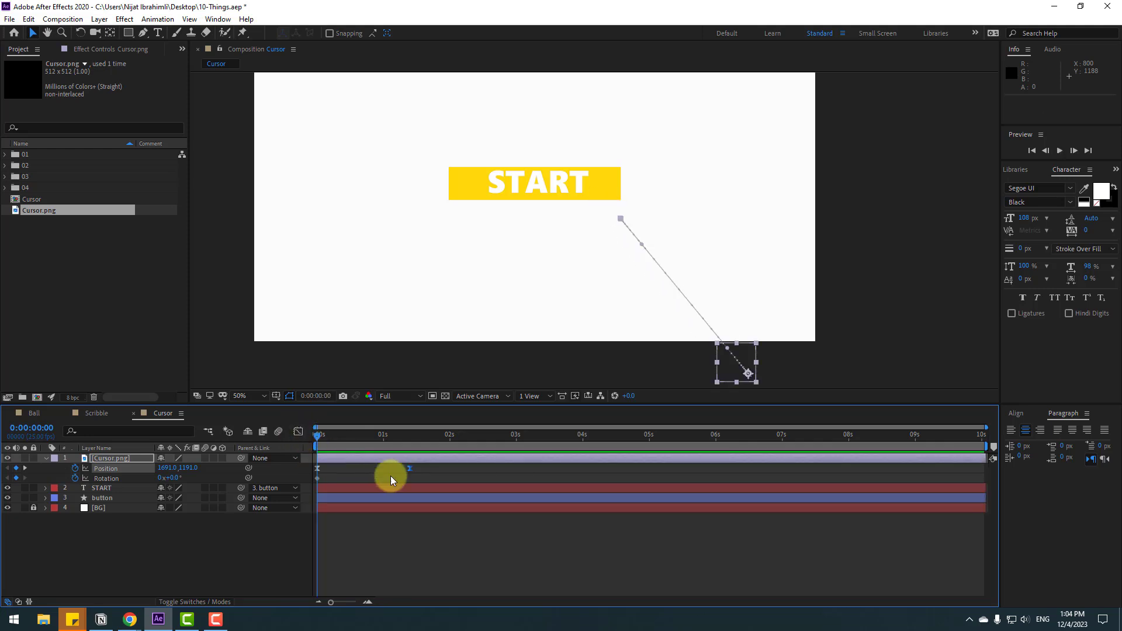
Keyframe the cursor at 1679.5, 886.2 at 0:00:00:18, bend the motion path into a smooth outward arc and preview it
{"action": "left_click_drag", "start_coordinate": [332, 436], "coordinate": [366, 441]}
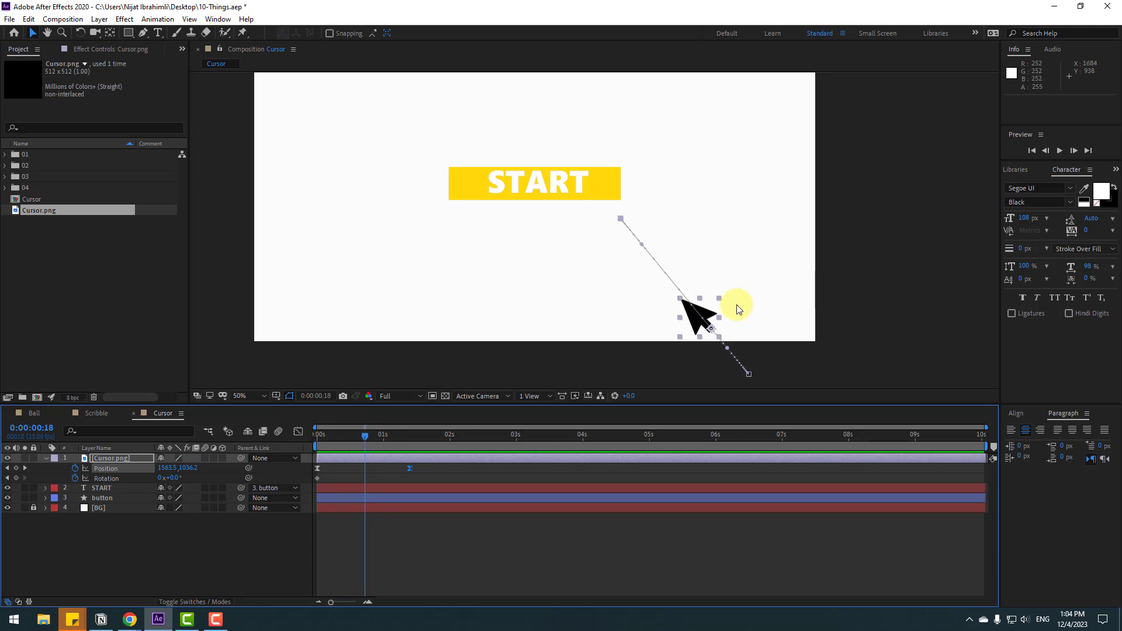
{"action": "left_click_drag", "start_coordinate": [699, 323], "coordinate": [733, 279]}
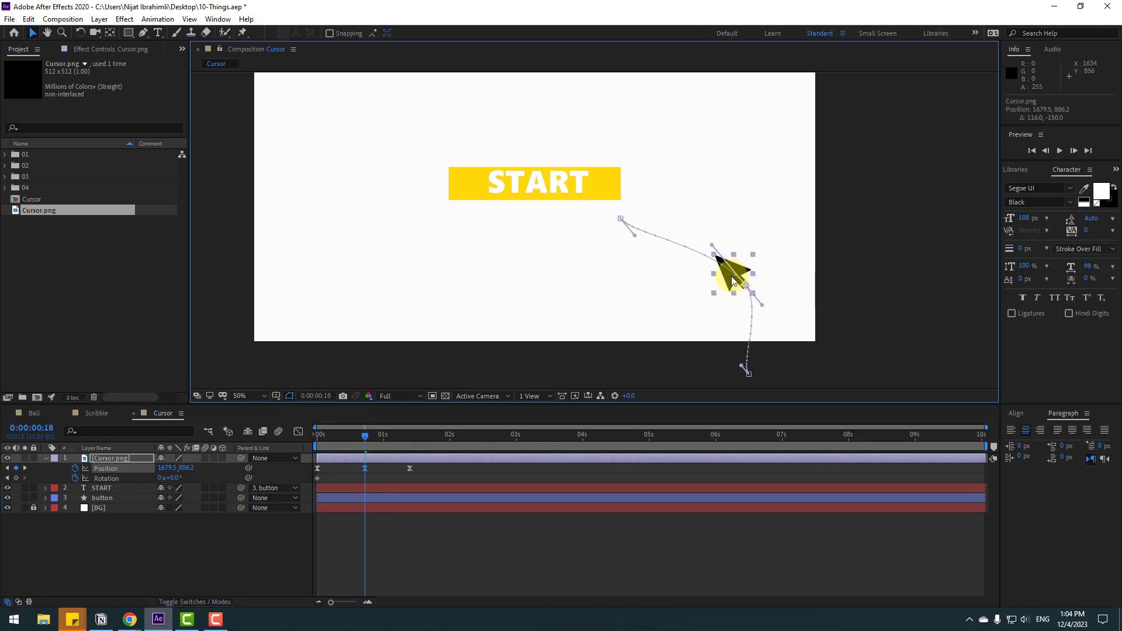
{"action": "left_click_drag", "start_coordinate": [740, 367], "coordinate": [758, 341]}
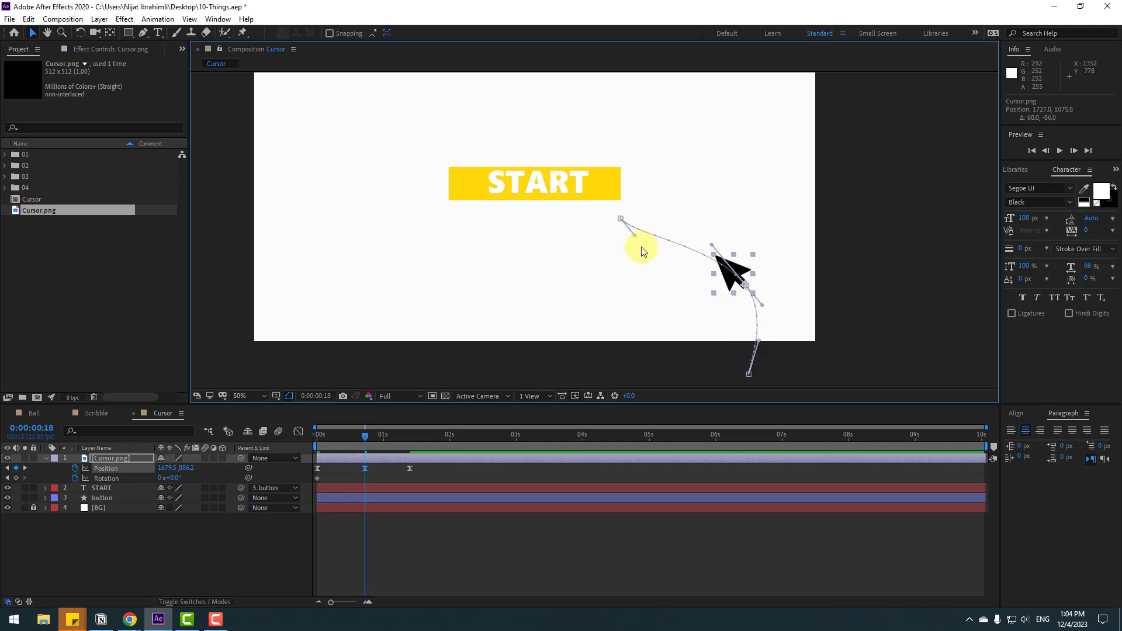
{"action": "key", "text": "space"}
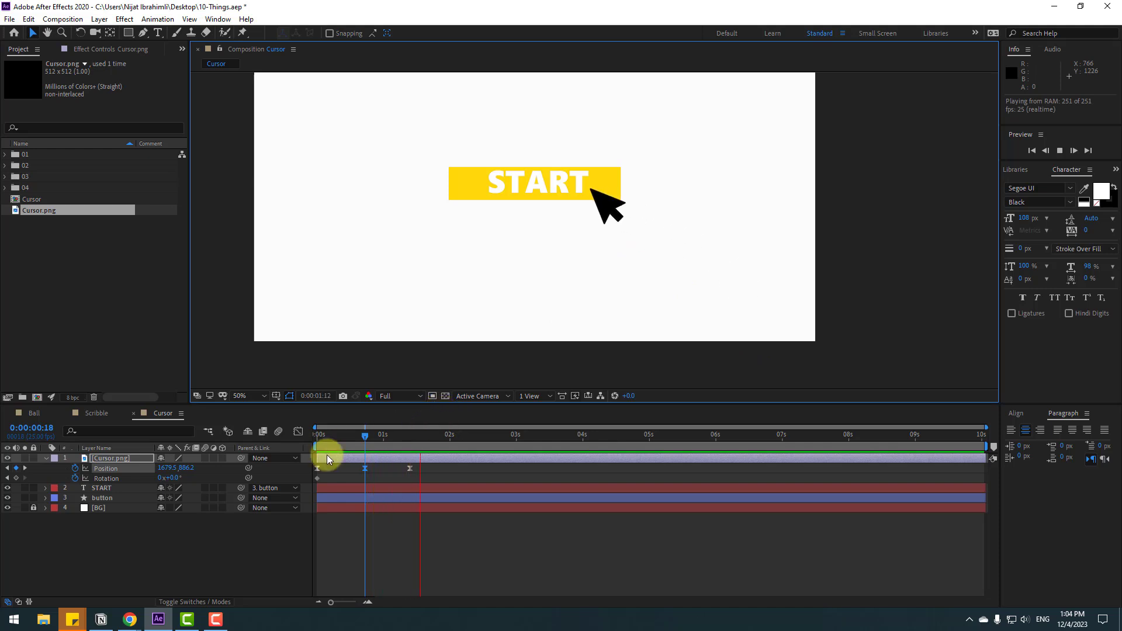
{"action": "key", "text": "space"}
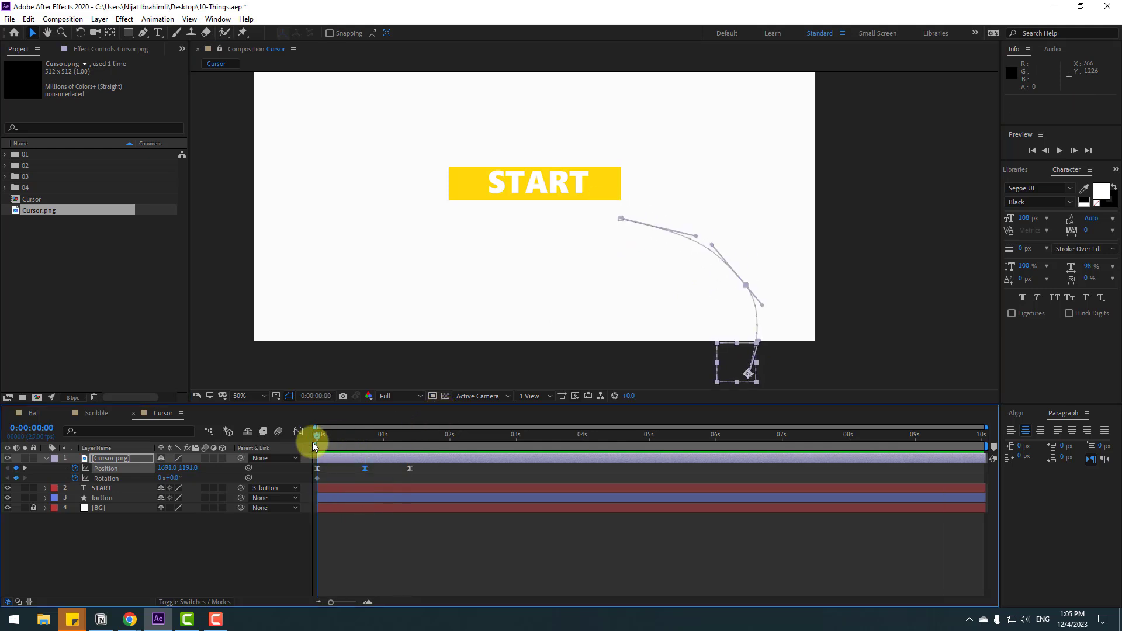
Rotate the cursor counterclockwise at 0:00:00:18 and keyframe its rotation at -9° at 0:00:01:10
{"action": "left_click_drag", "start_coordinate": [321, 436], "coordinate": [364, 436]}
{"action": "left_click_drag", "start_coordinate": [180, 478], "coordinate": [152, 485]}
{"action": "key", "text": "Home"}
{"action": "left_click_drag", "start_coordinate": [325, 435], "coordinate": [409, 436]}
{"action": "left_click_drag", "start_coordinate": [173, 478], "coordinate": [170, 477]}
Apply Easy Ease to the cursor's Rotation keyframes and preview the animation
{"action": "left_click_drag", "start_coordinate": [415, 481], "coordinate": [306, 490]}
{"action": "right_click", "coordinate": [314, 478]}
{"action": "mouse_move", "coordinate": [420, 471]}
{"action": "left_click", "coordinate": [498, 510]}
{"action": "key", "text": "space"}
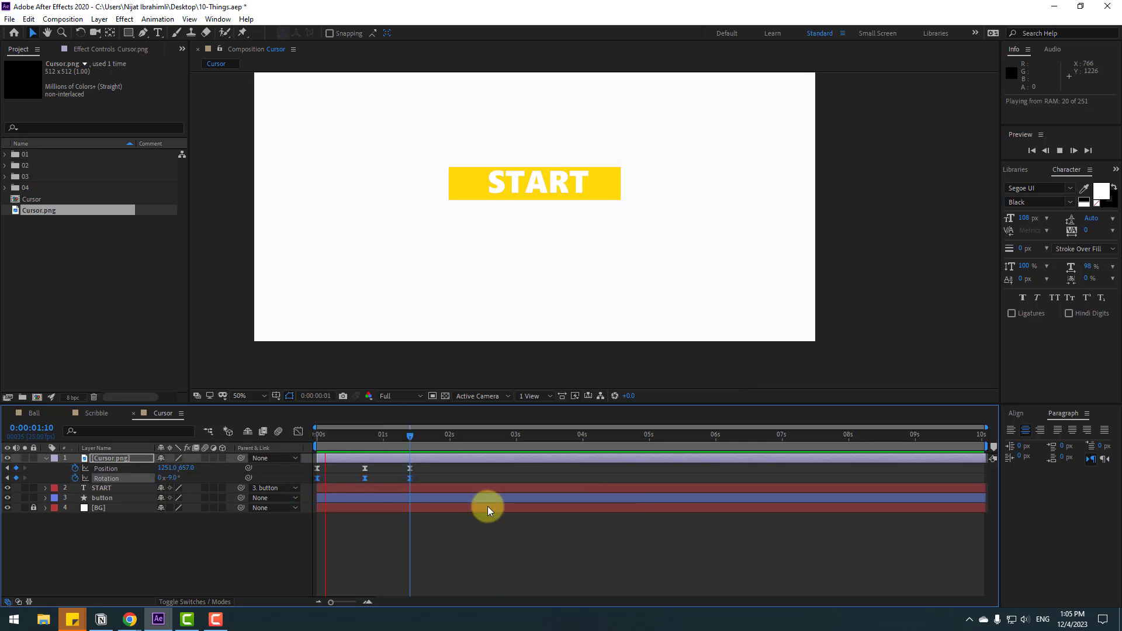
{"action": "key", "text": "space"}
{"action": "key", "text": "space"}
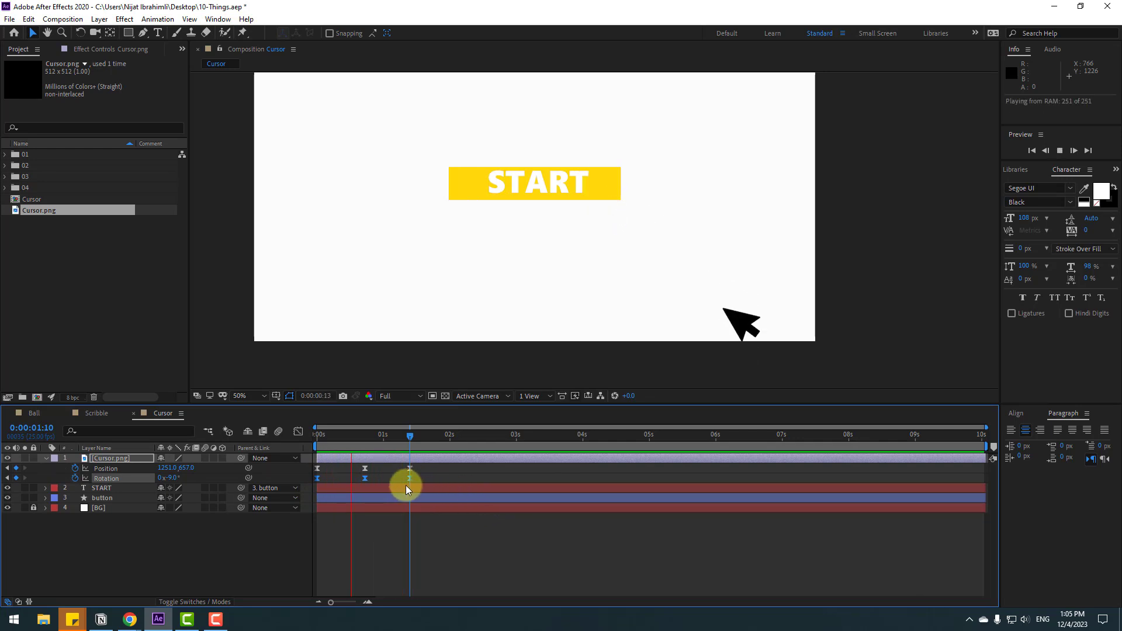
Keyframe the cursor's scale at 26% at 0:00:01:15 and reduce it to 22% at 0:00:01:21
{"action": "left_click", "coordinate": [121, 507]}
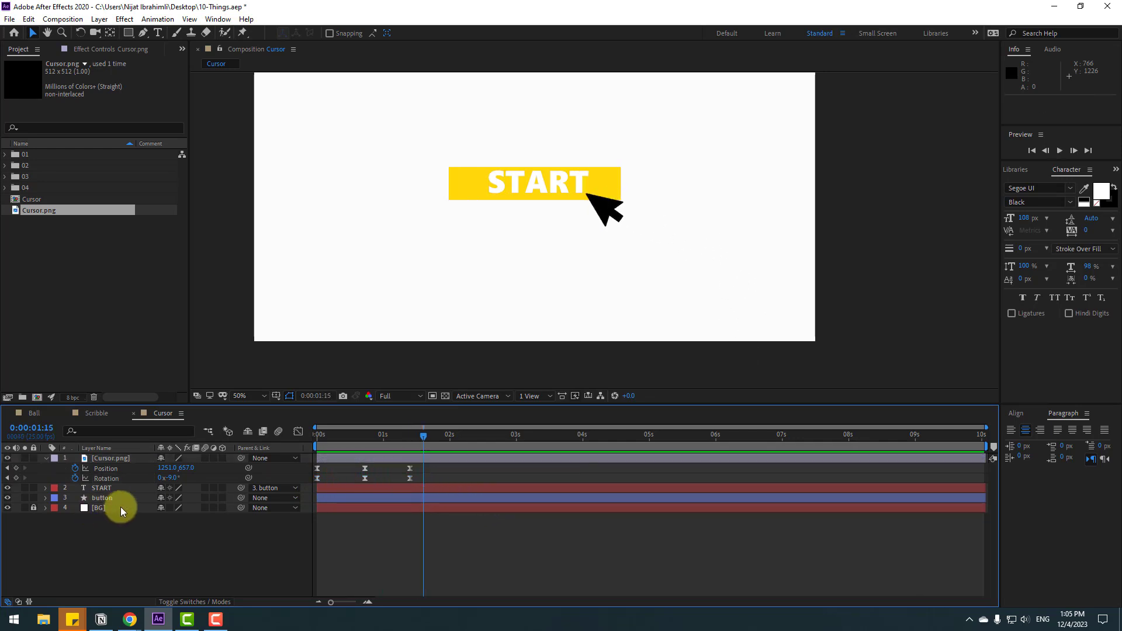
{"action": "left_click", "coordinate": [108, 457]}
{"action": "key", "text": "shift+s"}
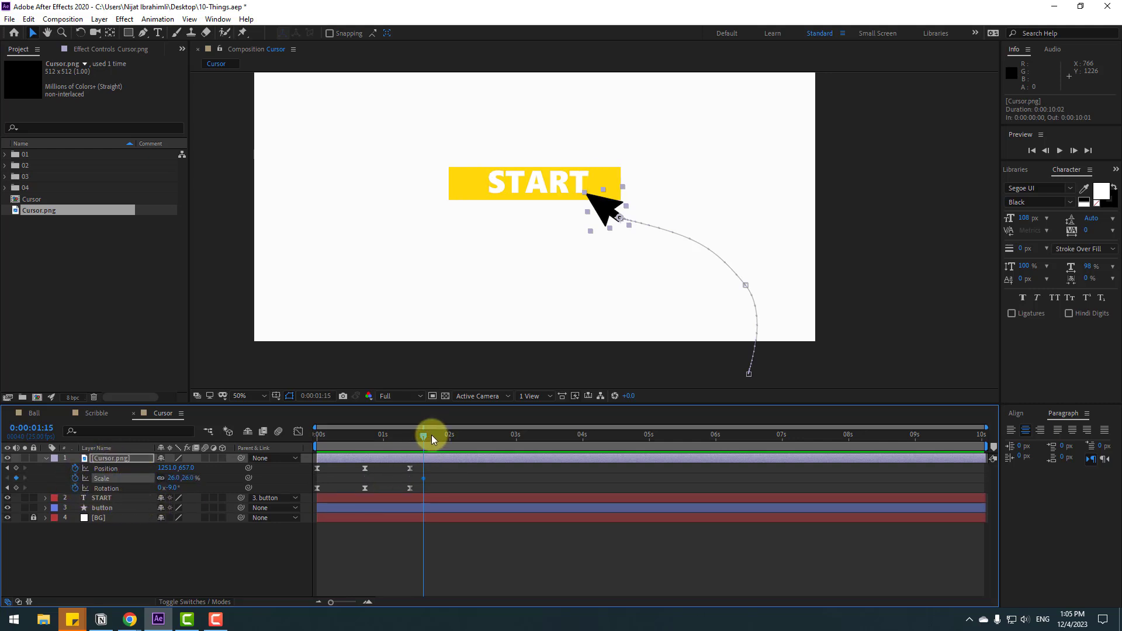
{"action": "key", "text": "space"}
{"action": "left_click", "coordinate": [172, 477]}
{"action": "type", "text": "24"}
{"action": "key", "text": "Return"}
{"action": "left_click_drag", "start_coordinate": [173, 479], "coordinate": [187, 499]}
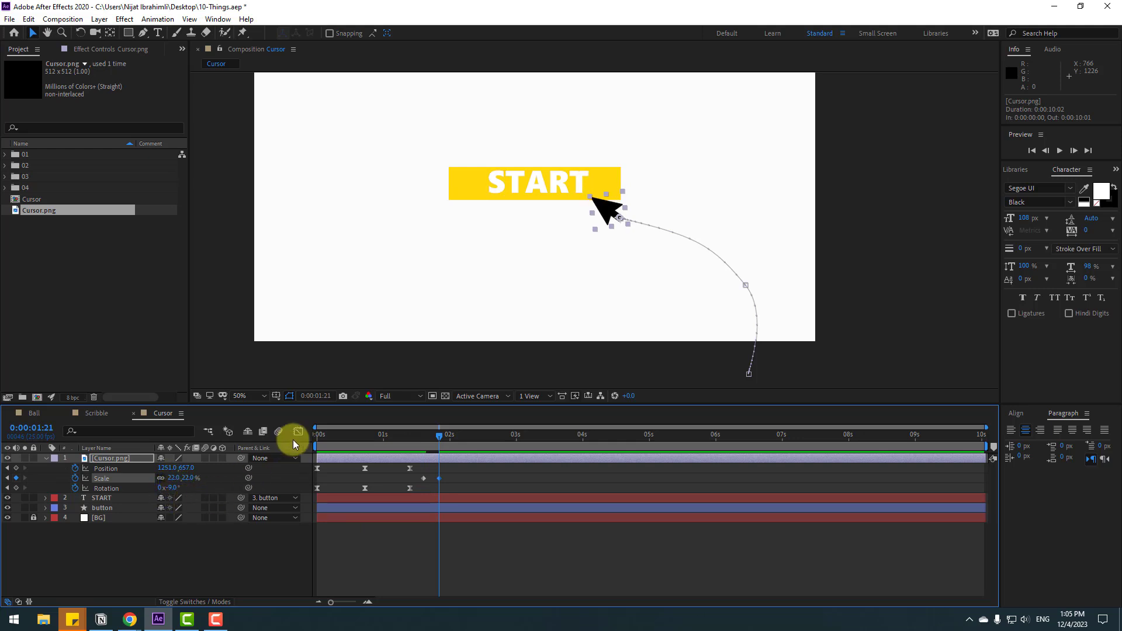
Advance the current time by 6 frames to 0:00:02:02
{"action": "left_click", "coordinate": [311, 398]}
{"action": "type", "text": "+6"}
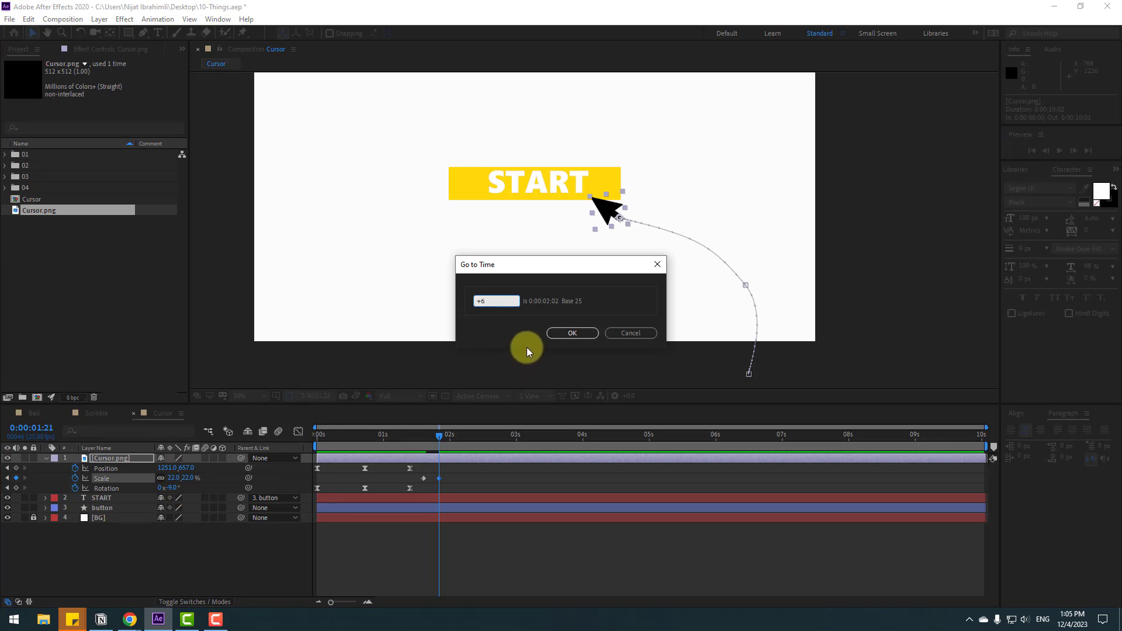
{"action": "left_click", "coordinate": [549, 335]}
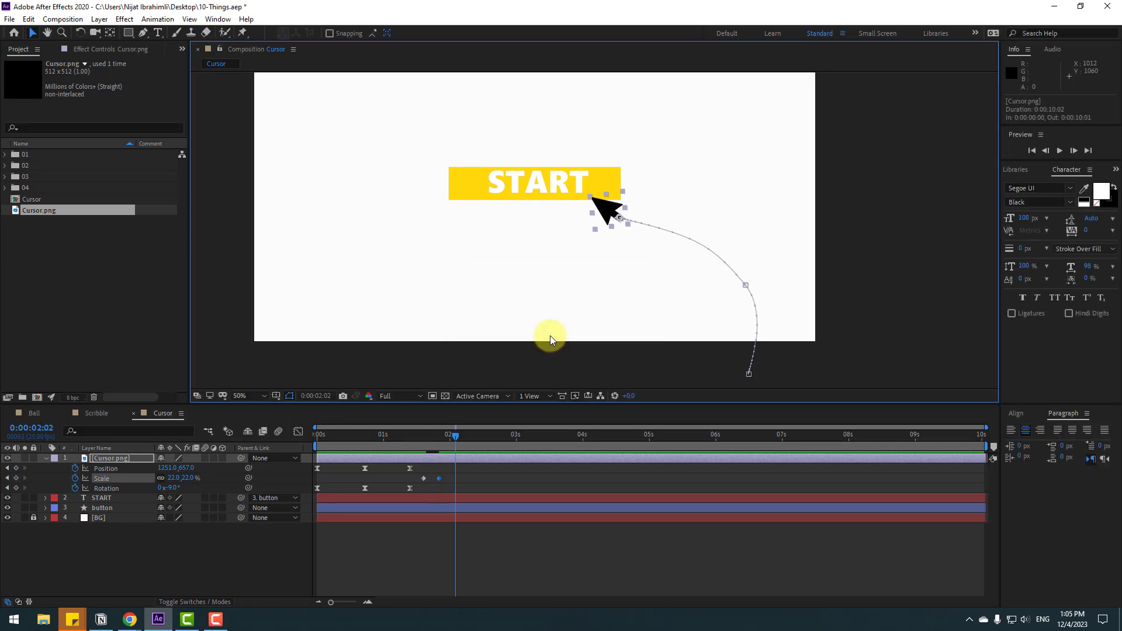
Return the cursor's scale to 26% at 0:00:02:02, Easy Ease the three Scale keyframes and preview the section around them
{"action": "left_click_drag", "start_coordinate": [430, 469], "coordinate": [416, 483]}
{"action": "right_click", "coordinate": [423, 479]}
{"action": "mouse_move", "coordinate": [552, 471]}
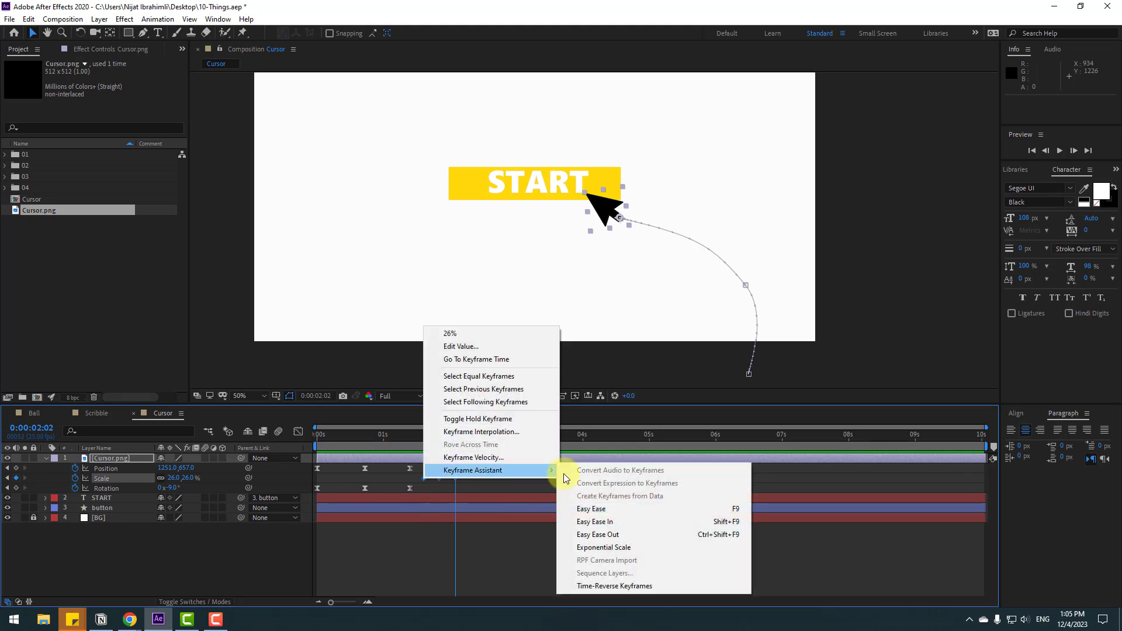
{"action": "left_click", "coordinate": [570, 507]}
{"action": "left_click_drag", "start_coordinate": [317, 447], "coordinate": [405, 447]}
{"action": "key", "text": "space"}
Keyframe the cursor's rotation at -9° at 0:00:01:15, -15° at 0:00:01:21 and -8° at 0:00:02:02, and preview it
{"action": "left_click", "coordinate": [422, 438]}
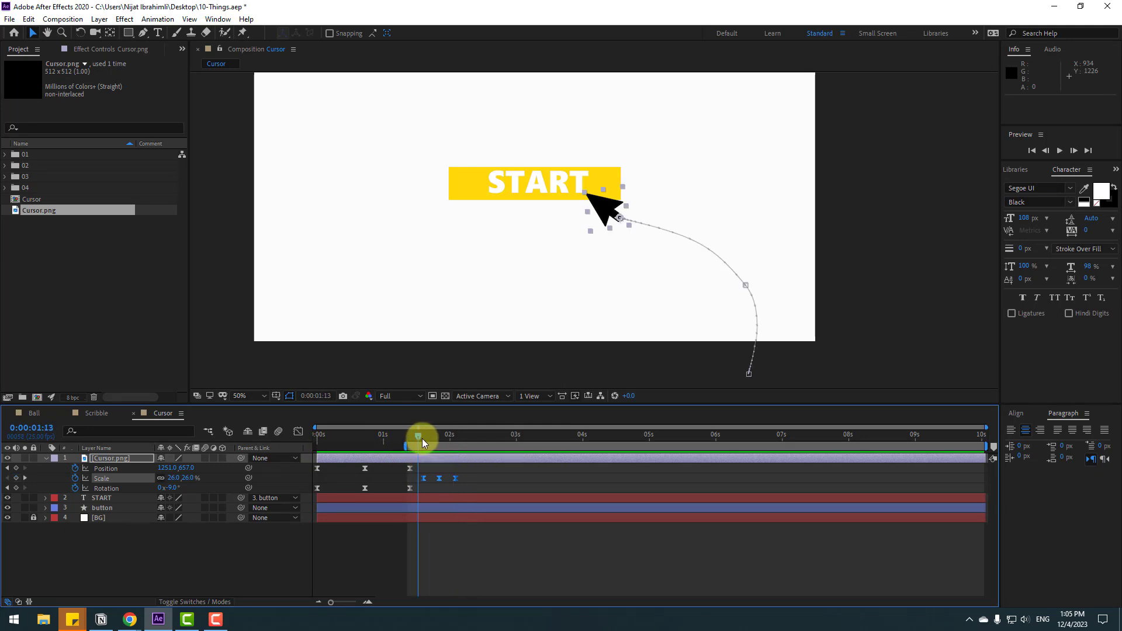
{"action": "left_click", "coordinate": [117, 569]}
{"action": "left_click", "coordinate": [16, 487]}
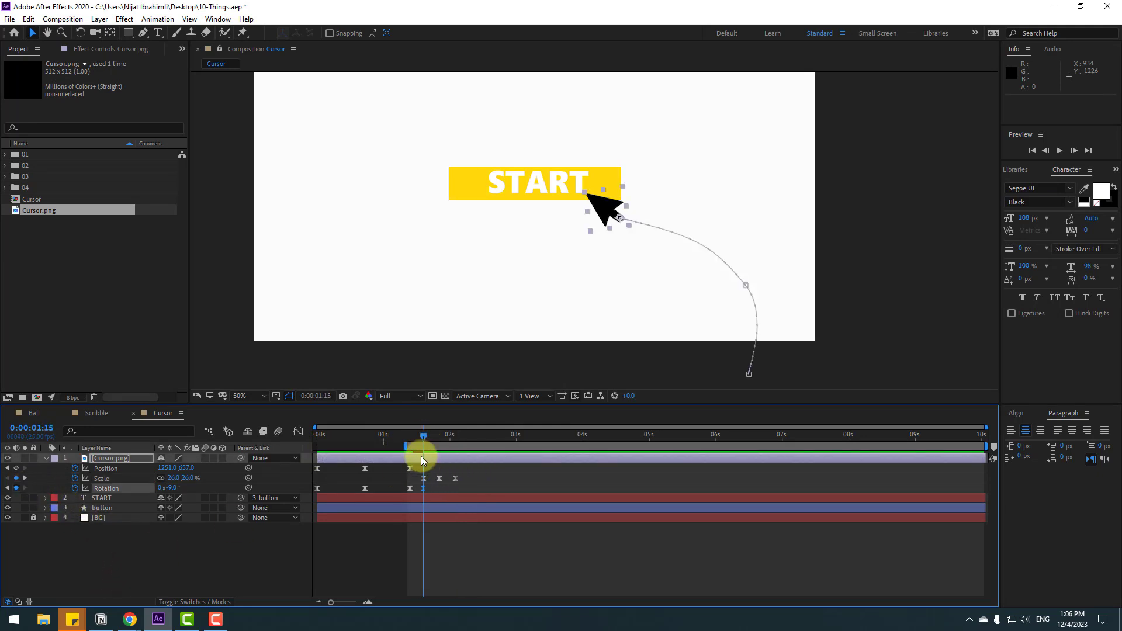
{"action": "left_click_drag", "start_coordinate": [431, 438], "coordinate": [438, 438]}
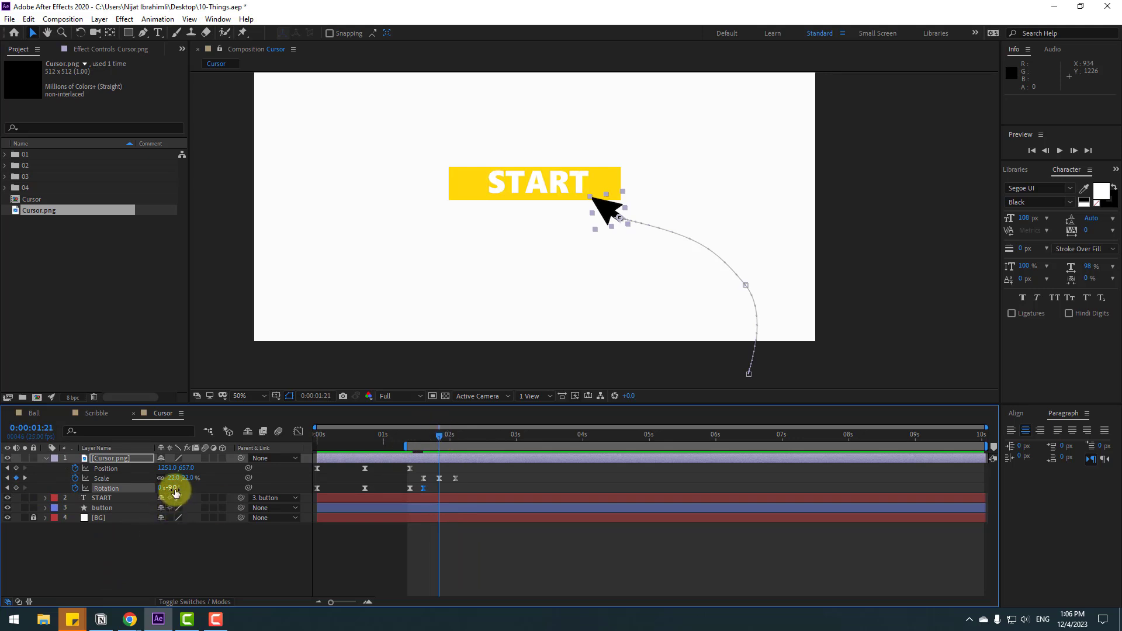
{"action": "left_click_drag", "start_coordinate": [173, 490], "coordinate": [171, 489]}
{"action": "left_click_drag", "start_coordinate": [439, 437], "coordinate": [455, 439]}
{"action": "left_click_drag", "start_coordinate": [178, 488], "coordinate": [180, 489]}
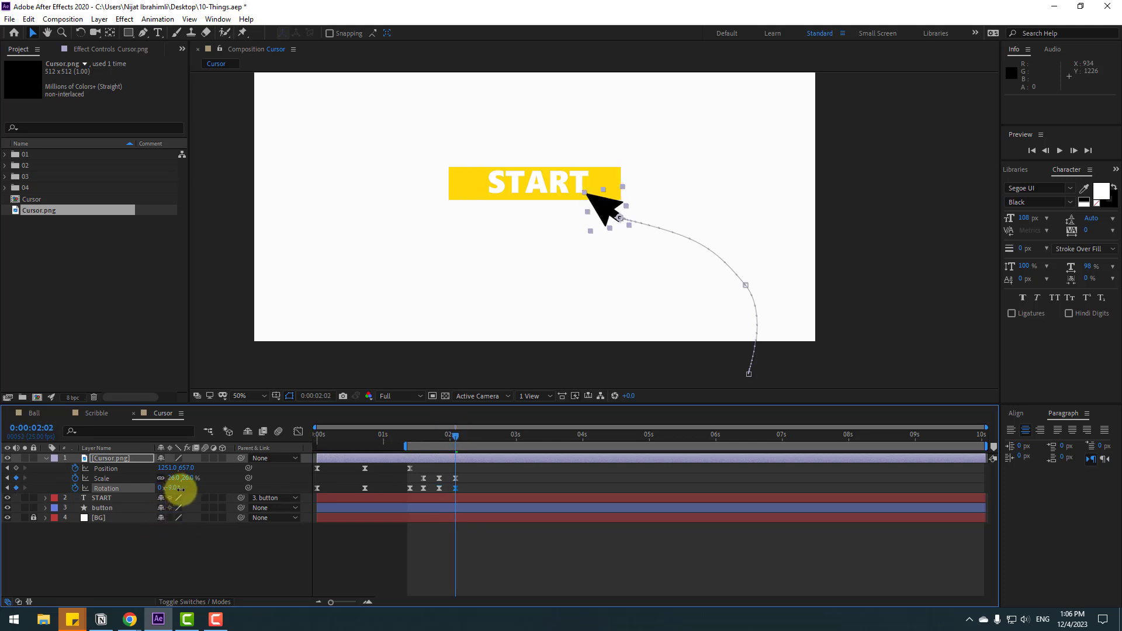
{"action": "key", "text": "space"}
{"action": "key", "text": "space"}
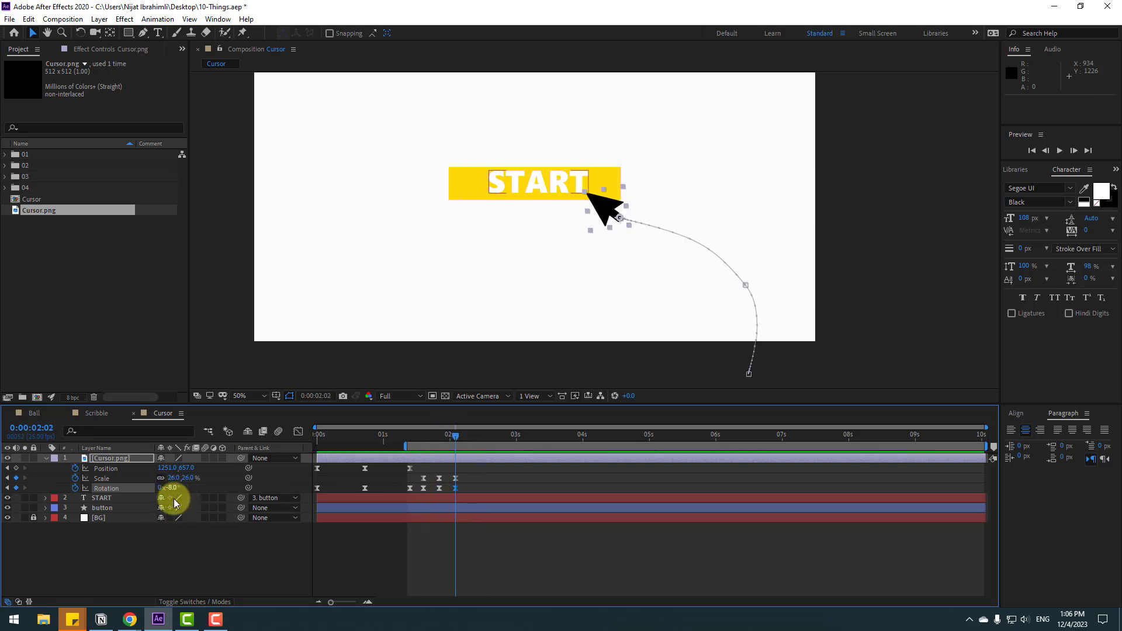
Move the cursor's 0:00:01:10 position keyframe to 1263, 623, preview it and restore the work area's start to the composition's beginning
{"action": "mouse_move", "coordinate": [413, 444]}
{"action": "left_mouse_down"}
{"action": "mouse_move", "coordinate": [396, 438]}
{"action": "mouse_move", "coordinate": [408, 440]}
{"action": "left_mouse_up"}
{"action": "left_click", "coordinate": [410, 468]}
{"action": "left_click_drag", "start_coordinate": [602, 216], "coordinate": [606, 206]}
{"action": "key", "text": "space"}
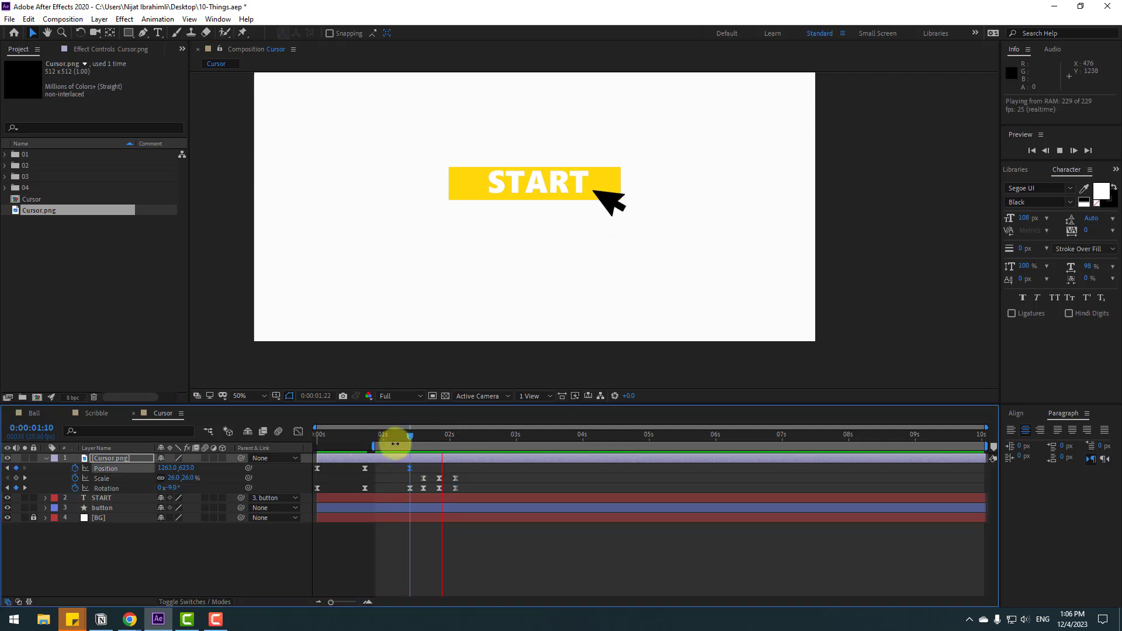
{"action": "key", "text": "space"}
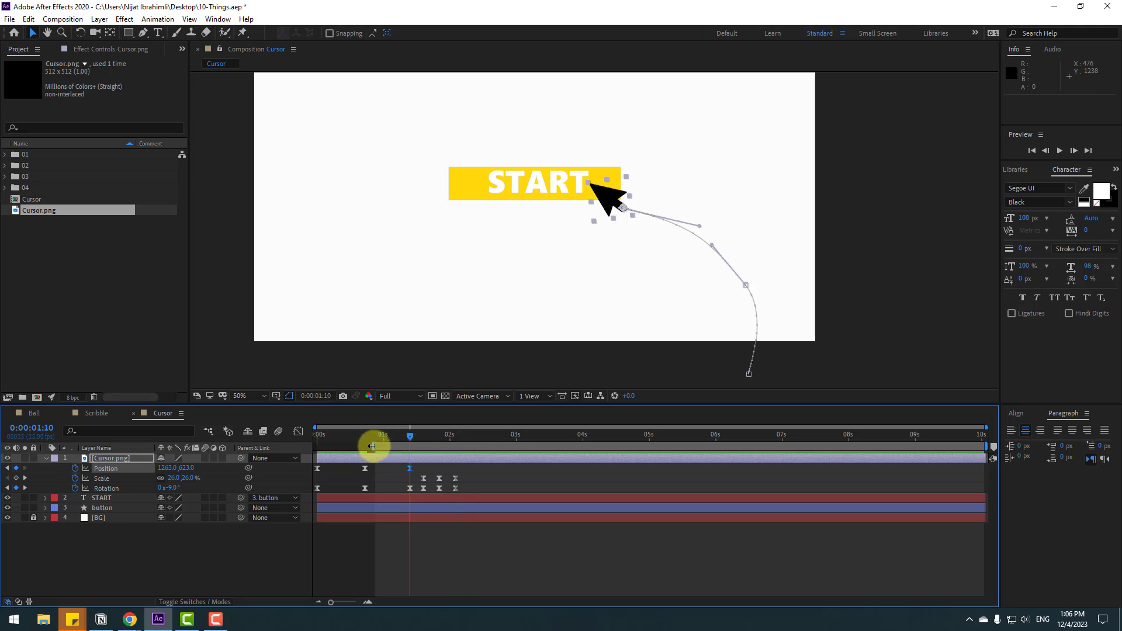
{"action": "left_click_drag", "start_coordinate": [372, 446], "coordinate": [80, 547]}
Keyframe the button layer's scale at 100% at 0:00:01:15 and 90% at 0:00:01:21
{"action": "left_click", "coordinate": [139, 508]}
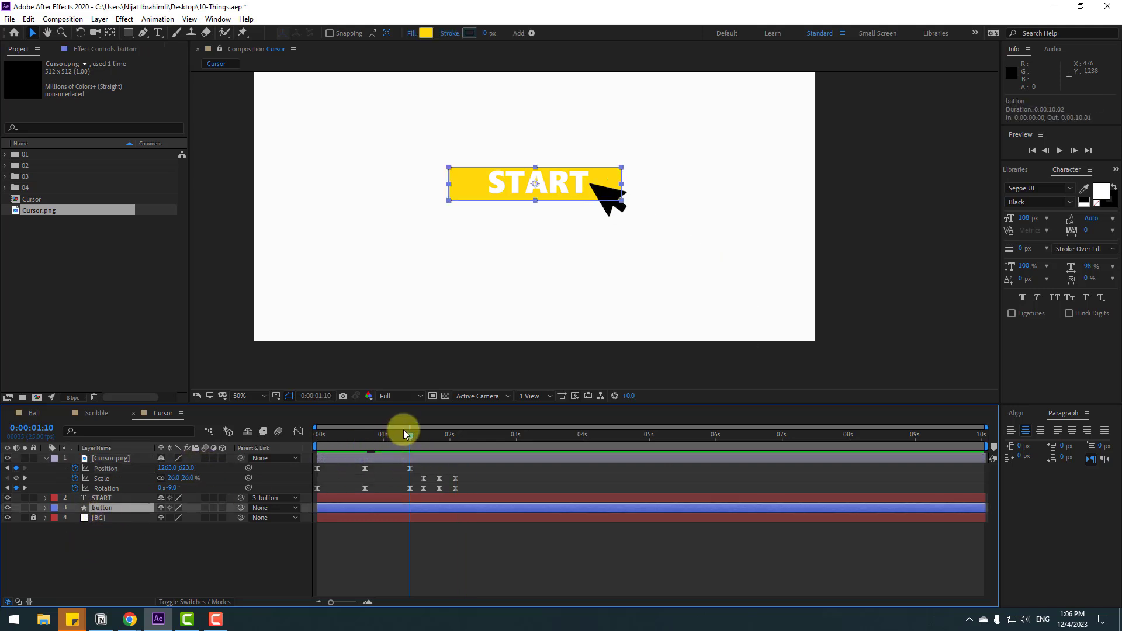
{"action": "left_click", "coordinate": [422, 435]}
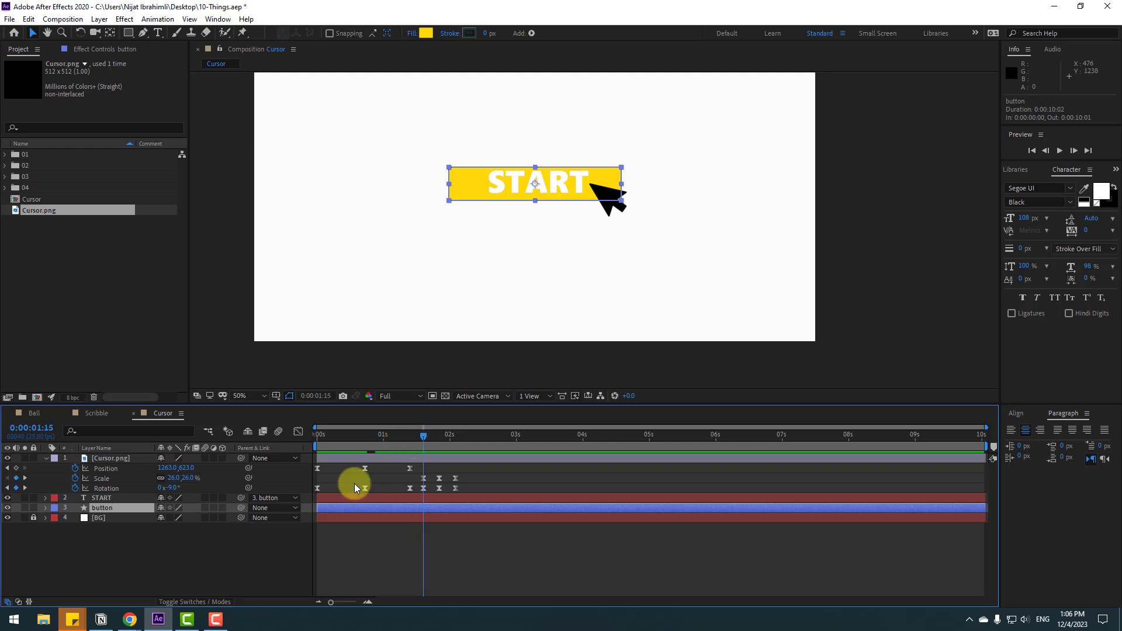
{"action": "key", "text": "alt+shift+s"}
{"action": "left_click_drag", "start_coordinate": [424, 433], "coordinate": [439, 432]}
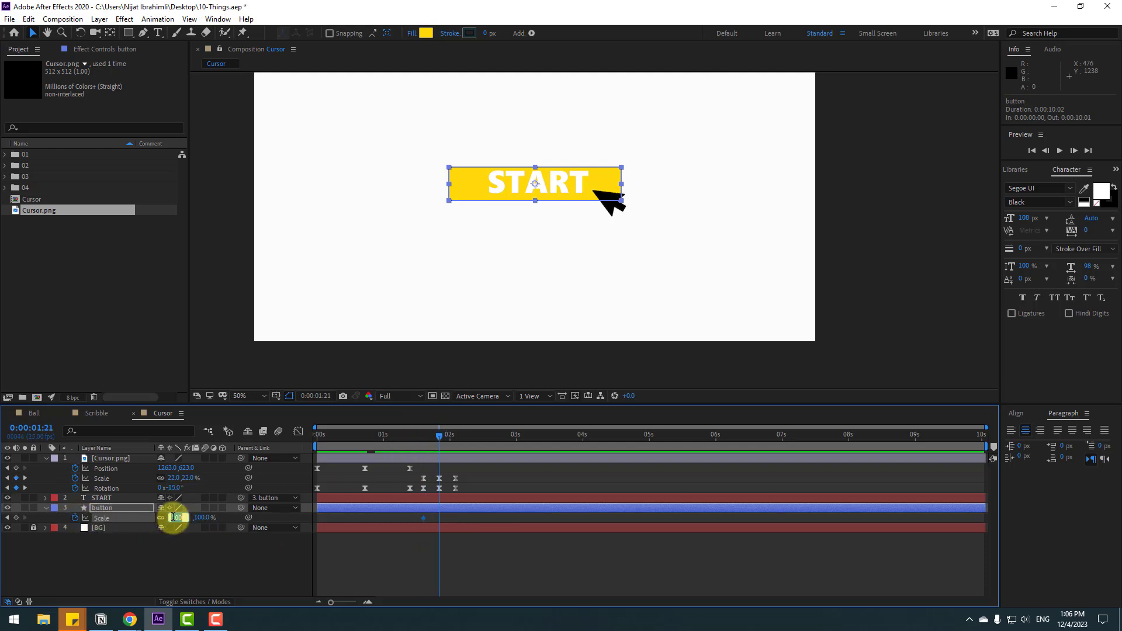
{"action": "left_click_drag", "start_coordinate": [174, 522], "coordinate": [168, 522]}
Set the button layer's scale back to 100% at 0:00:02:02
{"action": "left_click_drag", "start_coordinate": [458, 433], "coordinate": [455, 437]}
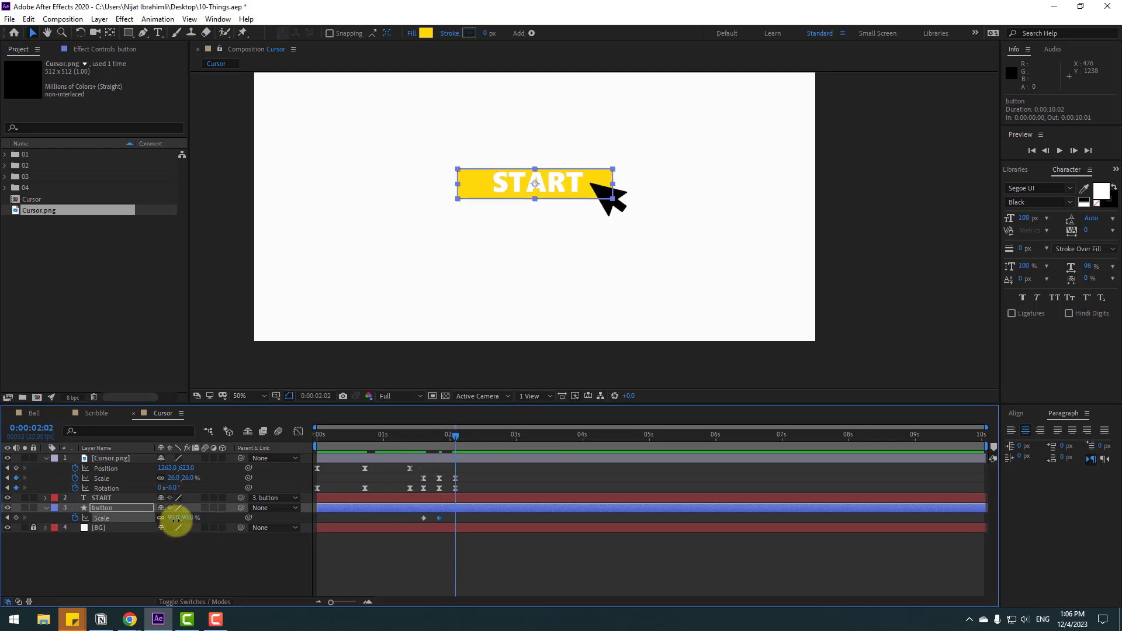
{"action": "left_click", "coordinate": [182, 516]}
{"action": "type", "text": "100"}
{"action": "key", "text": "Return"}
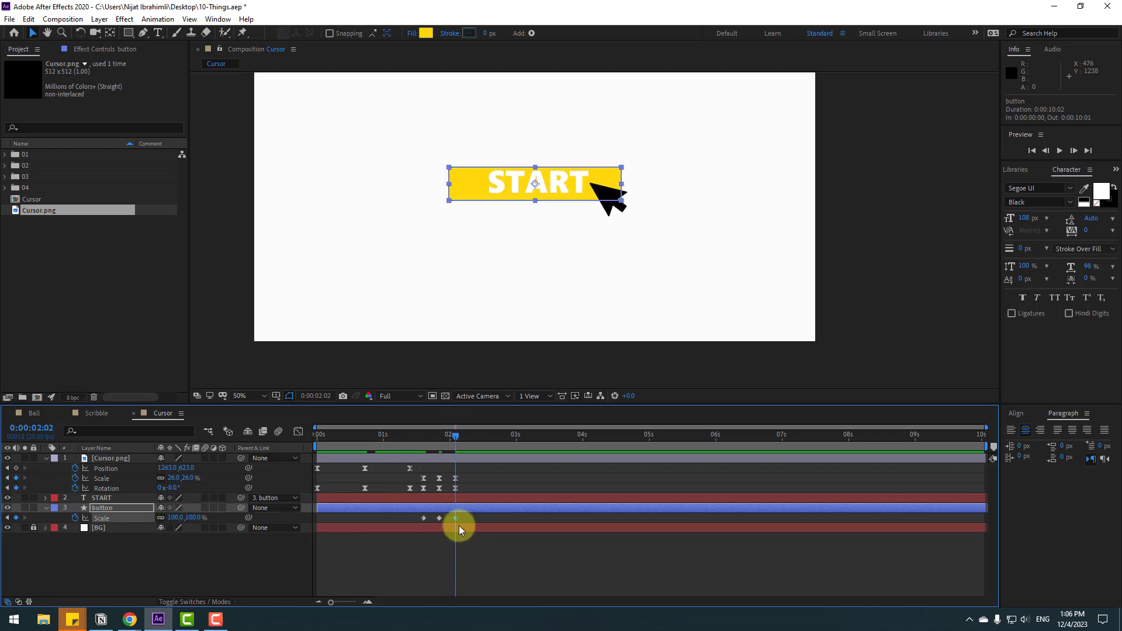
Apply Easy Ease to the button's three Scale keyframes, then shift them to start at 0:00:01:17 with wider spacing
{"action": "right_click", "coordinate": [423, 517]}
{"action": "left_click", "coordinate": [596, 432]}
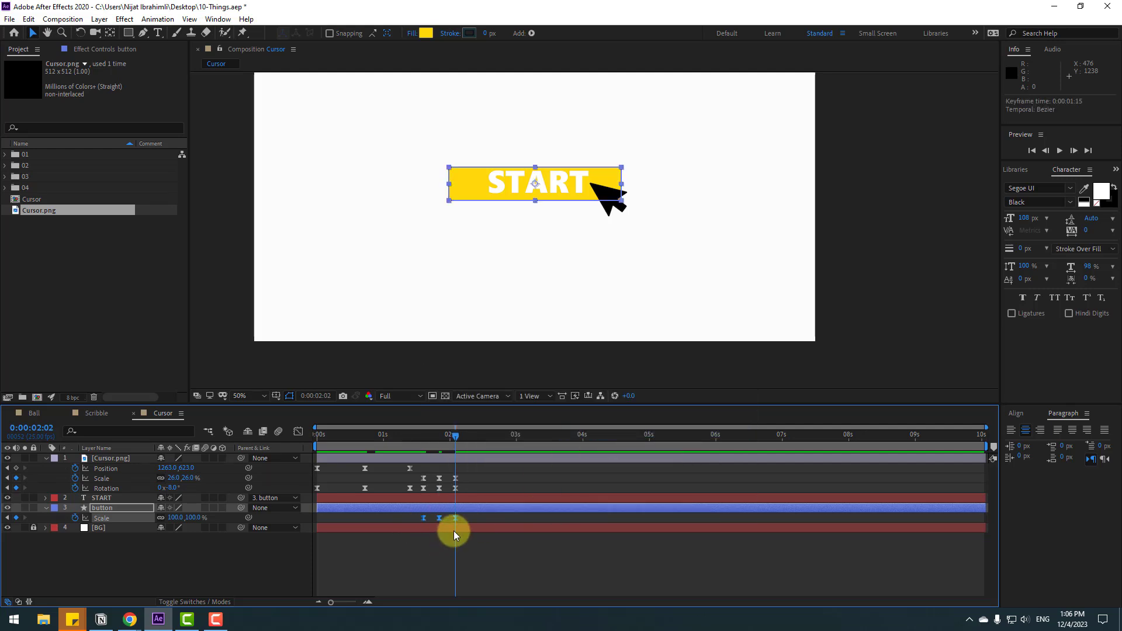
{"action": "left_click_drag", "start_coordinate": [455, 518], "coordinate": [429, 519]}
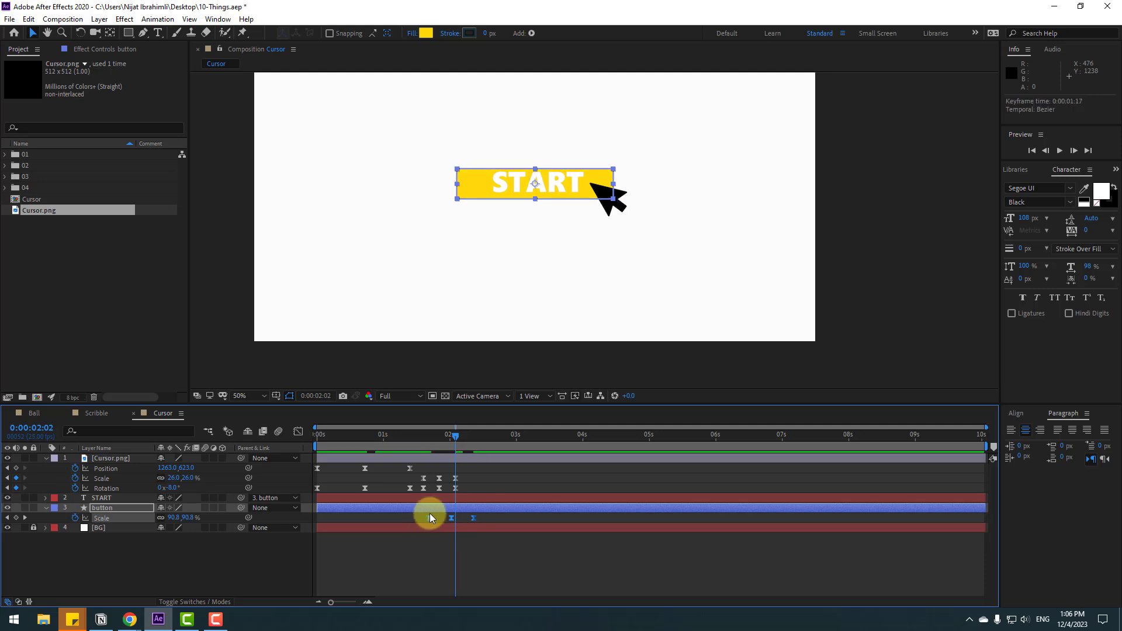
Preview the button press and set the work area's end at 0:00:02:17
{"action": "left_click_drag", "start_coordinate": [412, 437], "coordinate": [471, 437]}
{"action": "key", "text": "space"}
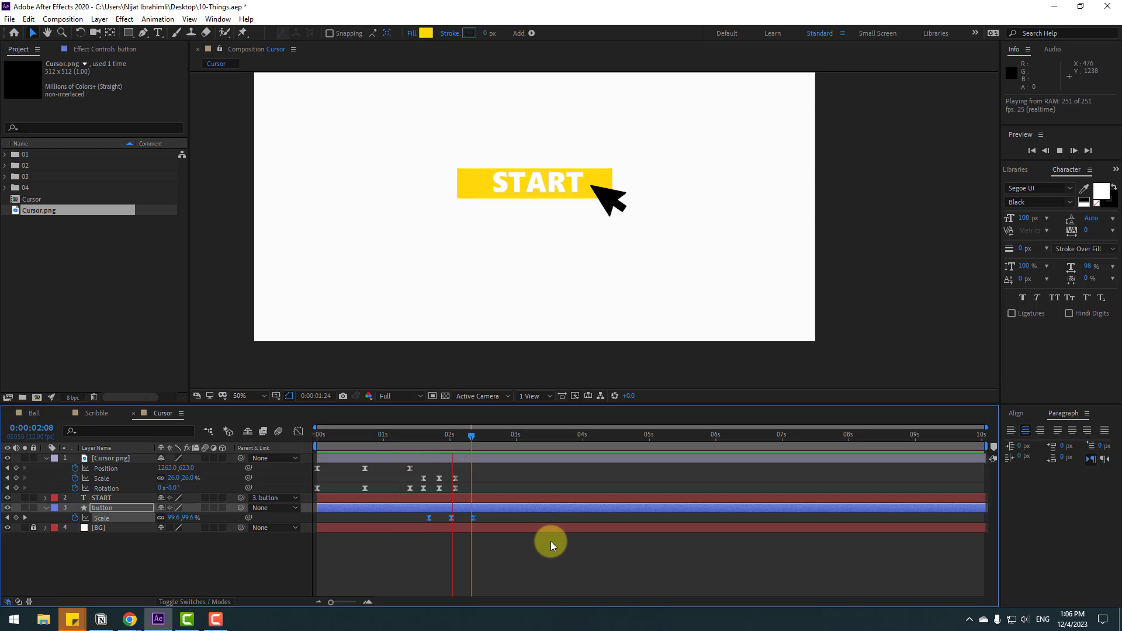
{"action": "left_click_drag", "start_coordinate": [488, 435], "coordinate": [495, 437]}
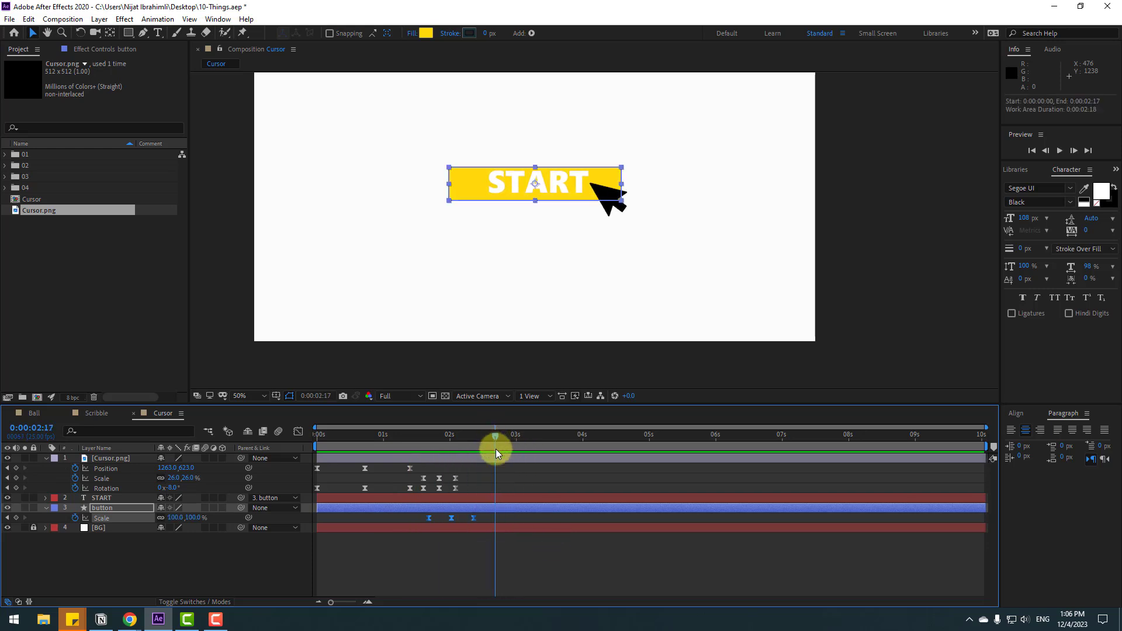